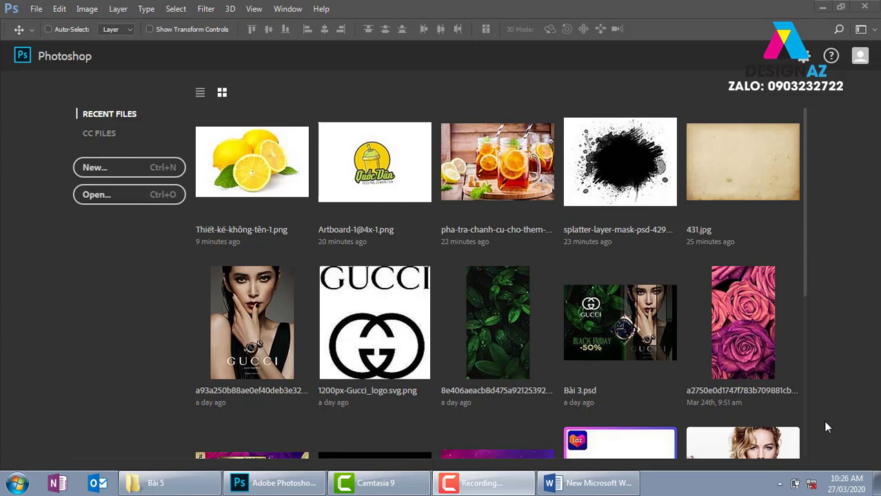
- Open the New Document dialog with the recent Custom 900 × 603 px, 150 ppi preset
{"action": "left_click", "coordinate": [149, 175]}
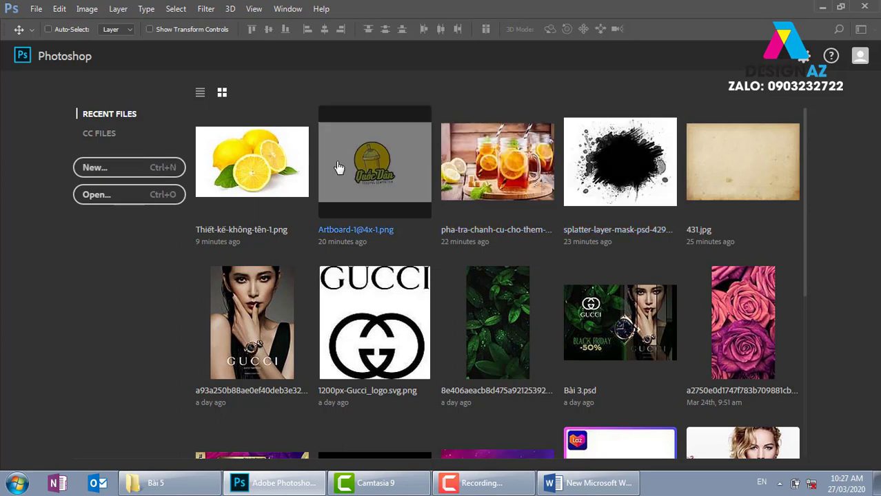
{"action": "left_click", "coordinate": [149, 172]}
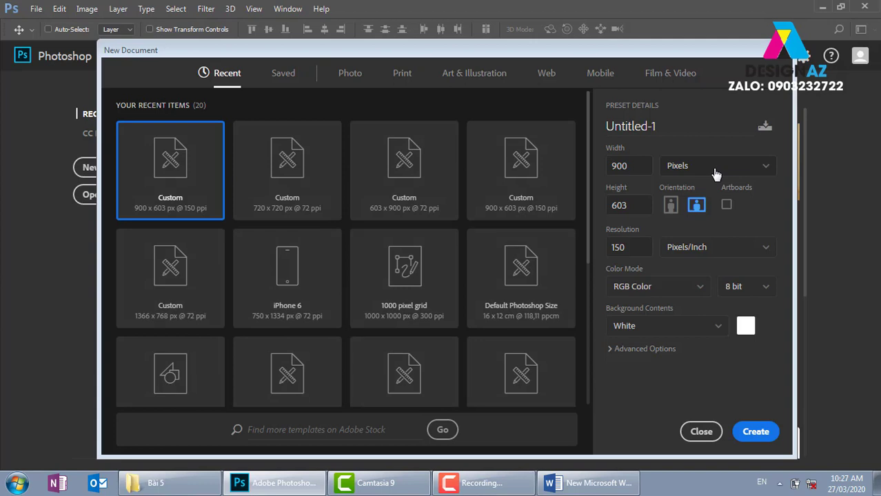
- Create the white 900 × 603 px document, show the Layers panel and zoom out
{"action": "left_click", "coordinate": [761, 432]}
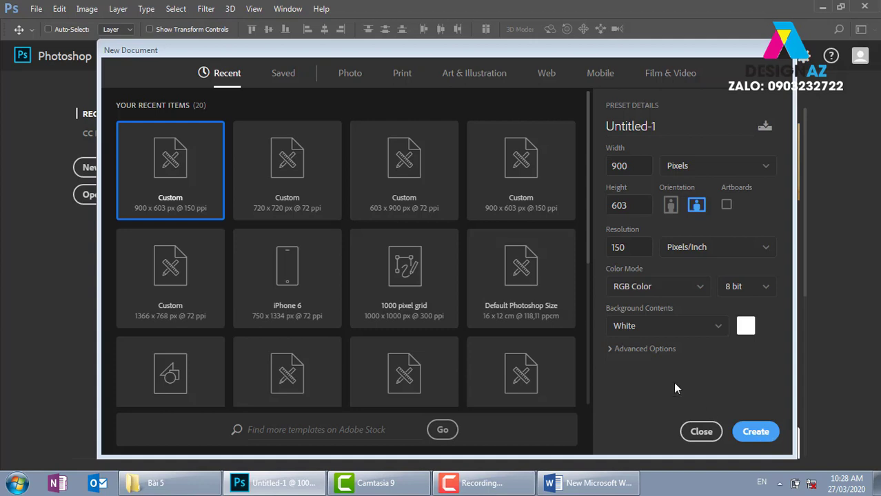
{"action": "left_click", "coordinate": [739, 430]}
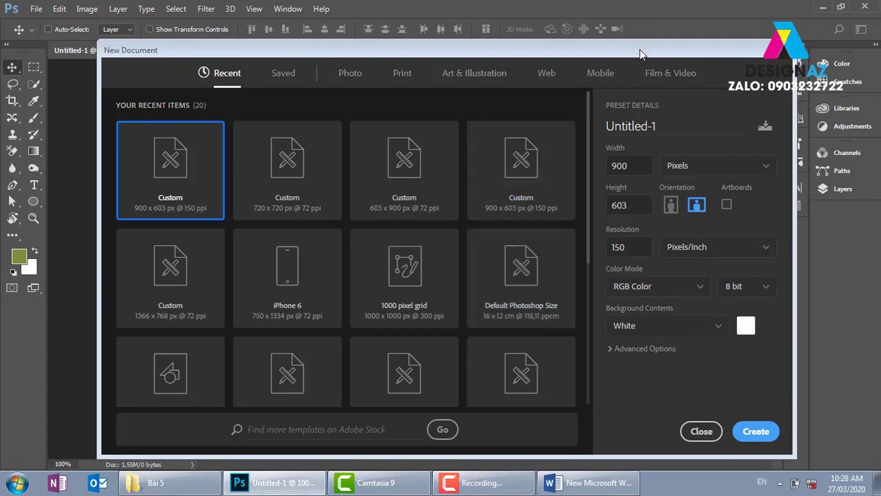
{"action": "key", "text": "Return"}
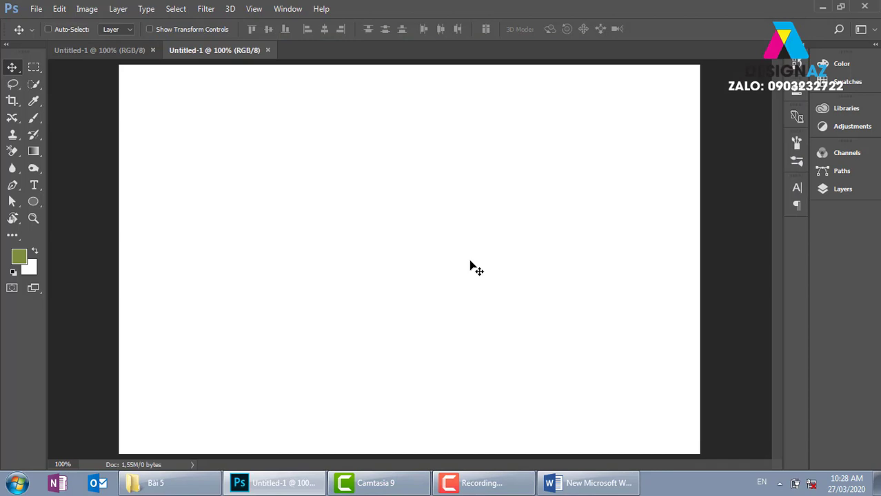
{"action": "key", "text": "F7"}
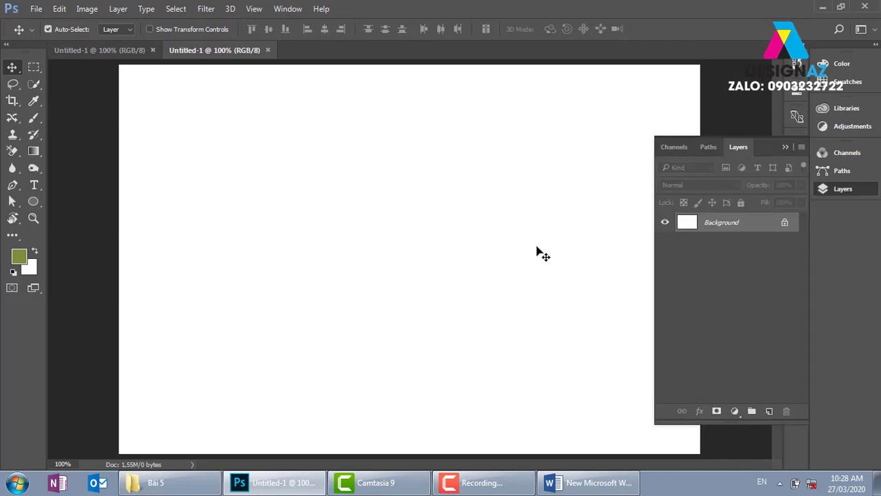
{"action": "key", "text": "ctrl+minus"}
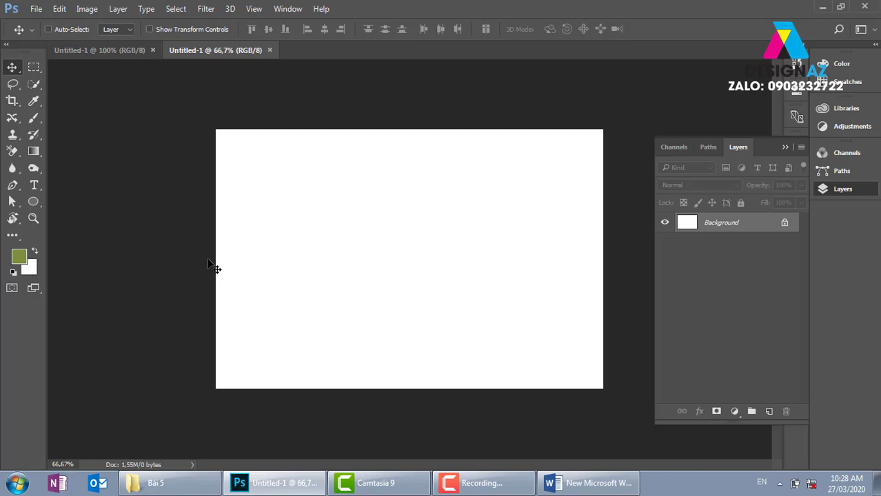
- Draw a large circle with the Elliptical Marquee and move it over the canvas's left edge
{"action": "left_click", "coordinate": [33, 67]}
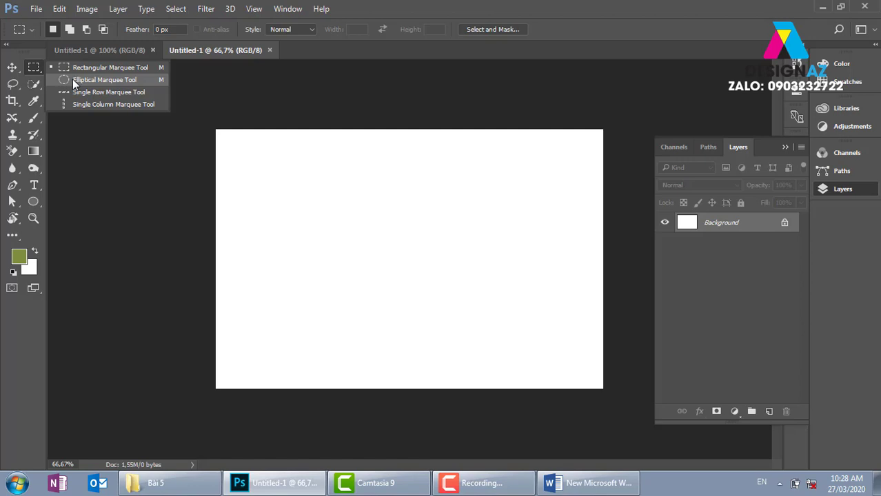
{"action": "left_click", "coordinate": [72, 80]}
{"action": "mouse_move", "coordinate": [155, 105]}
{"action": "left_mouse_down"}
{"action": "mouse_move", "coordinate": [448, 436]}
{"action": "mouse_move", "coordinate": [288, 313]}
{"action": "mouse_move", "coordinate": [470, 386]}
{"action": "mouse_move", "coordinate": [285, 256]}
{"action": "mouse_move", "coordinate": [673, 393]}
{"action": "mouse_move", "coordinate": [717, 399]}
{"action": "mouse_move", "coordinate": [594, 356]}
{"action": "mouse_move", "coordinate": [691, 390]}
{"action": "mouse_move", "coordinate": [693, 398]}
{"action": "mouse_move", "coordinate": [682, 385]}
{"action": "mouse_move", "coordinate": [691, 405]}
{"action": "mouse_move", "coordinate": [672, 397]}
{"action": "mouse_move", "coordinate": [631, 413]}
{"action": "mouse_move", "coordinate": [614, 407]}
{"action": "mouse_move", "coordinate": [612, 381]}
{"action": "mouse_move", "coordinate": [619, 394]}
{"action": "left_mouse_up"}
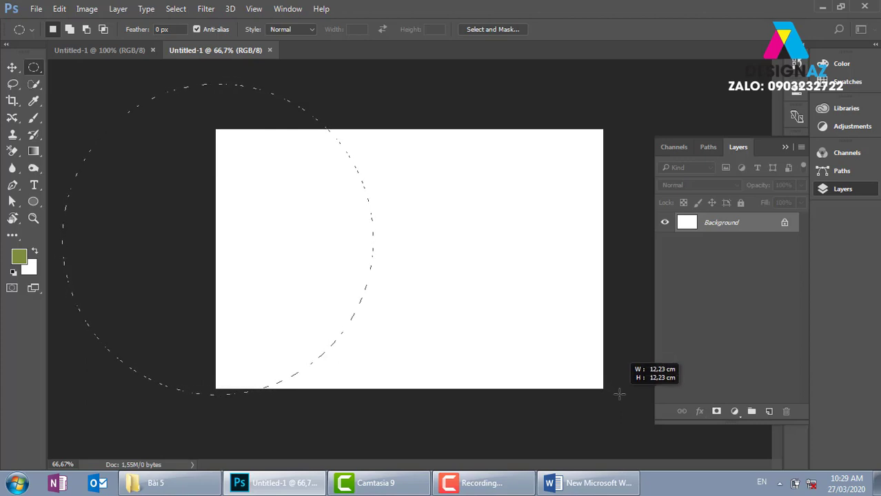
{"action": "left_click_drag", "start_coordinate": [620, 394], "coordinate": [619, 394]}
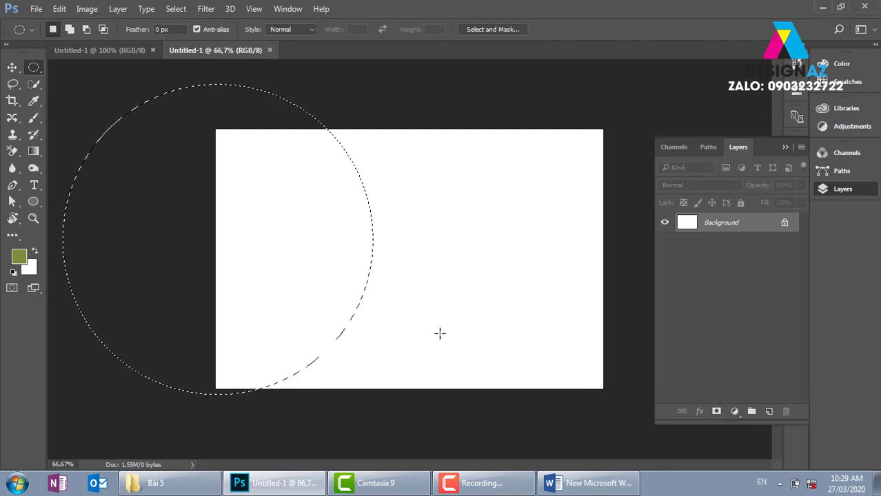
{"action": "left_click", "coordinate": [438, 333]}
{"action": "mouse_move", "coordinate": [295, 161]}
{"action": "left_mouse_down"}
{"action": "mouse_move", "coordinate": [551, 367]}
{"action": "mouse_move", "coordinate": [585, 428]}
{"action": "mouse_move", "coordinate": [629, 405]}
{"action": "left_mouse_up"}
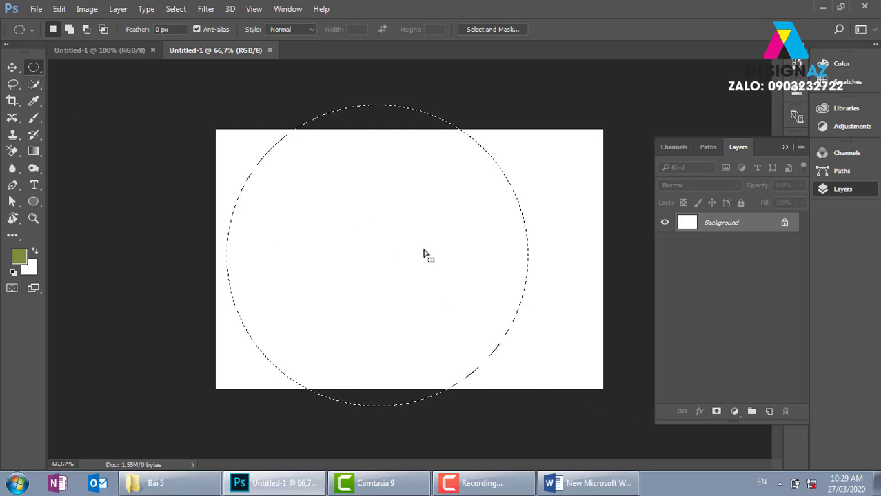
{"action": "left_click_drag", "start_coordinate": [423, 251], "coordinate": [280, 240]}
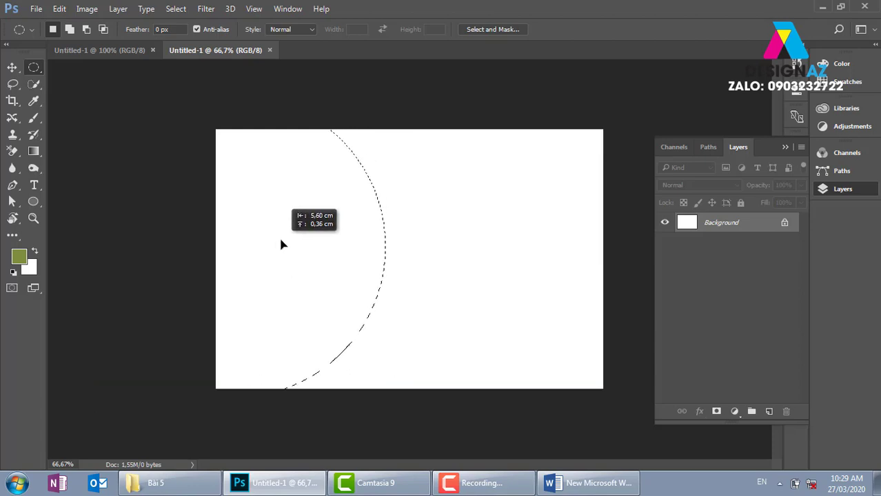
{"action": "left_click_drag", "start_coordinate": [280, 244], "coordinate": [275, 244]}
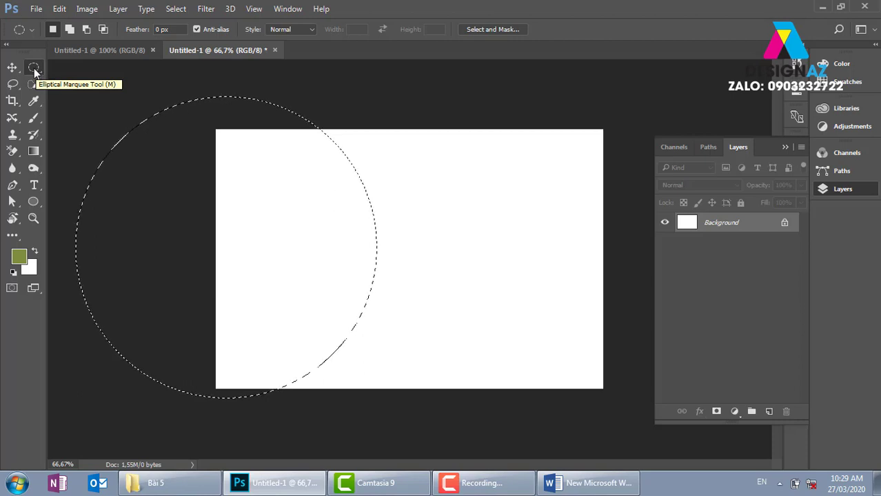
- Scale the circular selection to about 101% with Transform Selection
{"action": "right_click", "coordinate": [224, 170]}
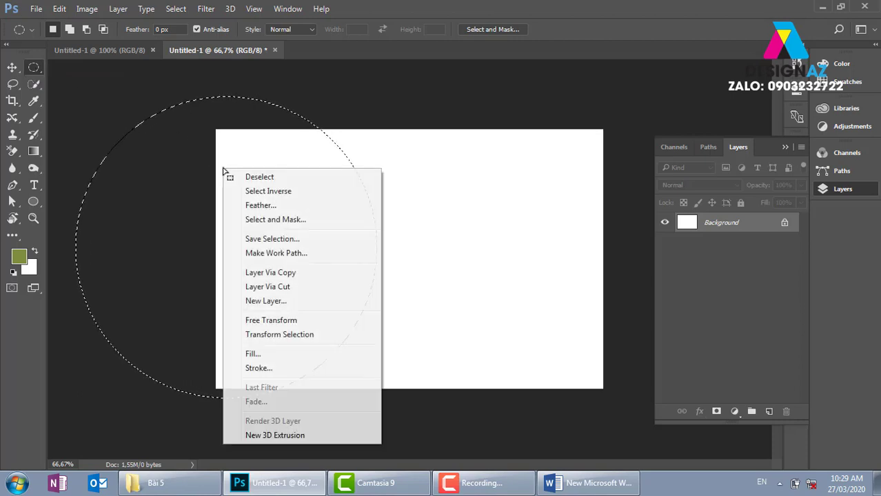
{"action": "left_click", "coordinate": [305, 337]}
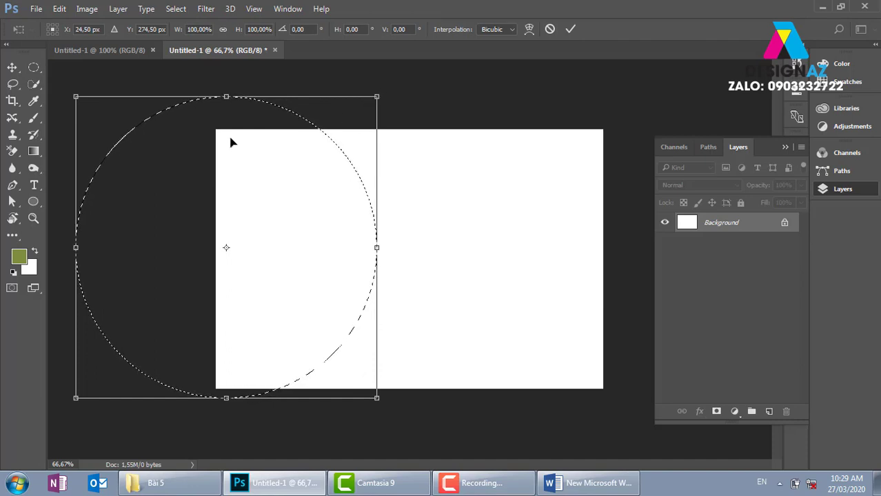
{"action": "left_click_drag", "start_coordinate": [398, 83], "coordinate": [344, 131]}
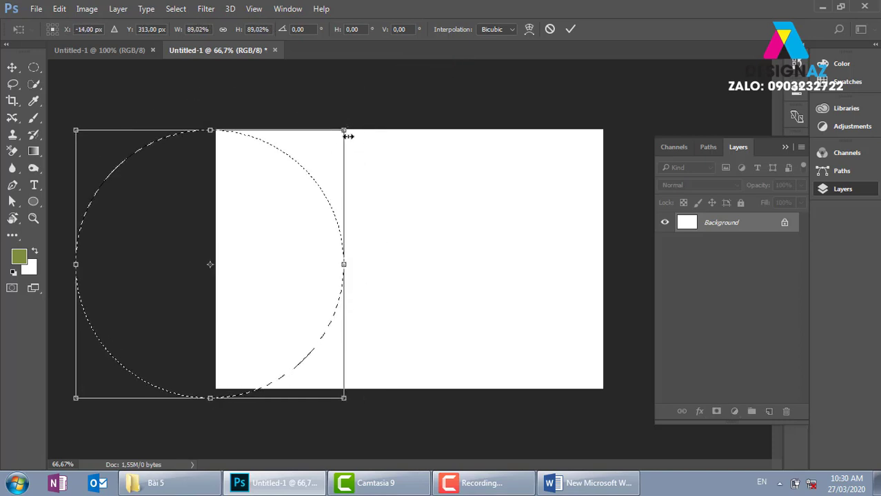
{"action": "left_click_drag", "start_coordinate": [344, 130], "coordinate": [383, 93]}
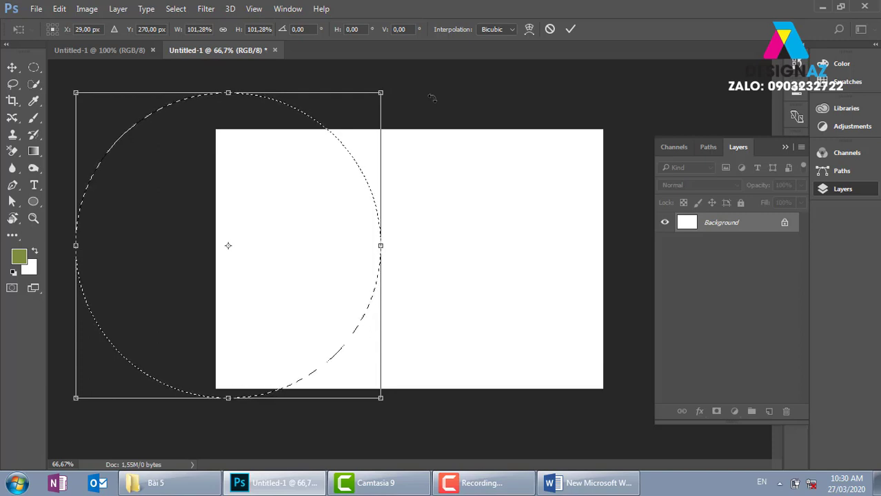
{"action": "key", "text": "Return"}
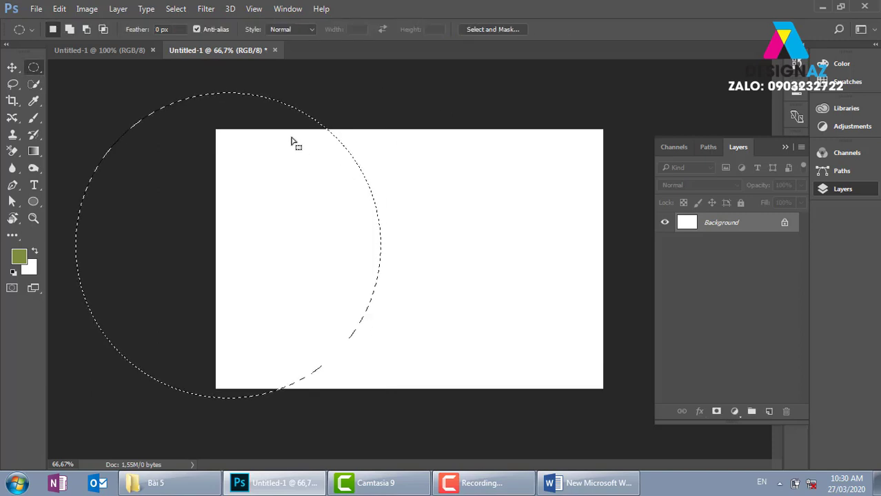
- Redraw the circle selection at the left edge and shift it slightly right
{"action": "key", "text": "ctrl+d"}
{"action": "key", "text": "ctrl+minus"}
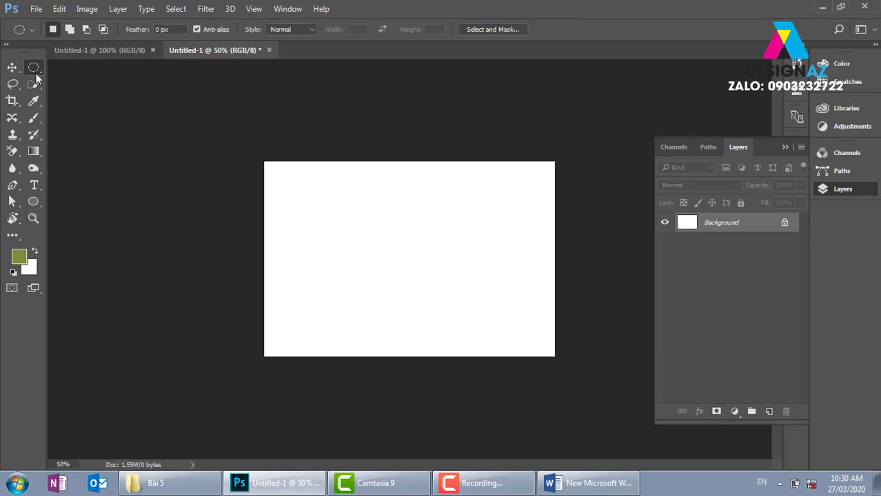
{"action": "mouse_move", "coordinate": [272, 237]}
{"action": "left_mouse_down"}
{"action": "mouse_move", "coordinate": [400, 370]}
{"action": "mouse_move", "coordinate": [386, 362]}
{"action": "mouse_move", "coordinate": [368, 380]}
{"action": "mouse_move", "coordinate": [376, 373]}
{"action": "mouse_move", "coordinate": [382, 382]}
{"action": "mouse_move", "coordinate": [374, 375]}
{"action": "mouse_move", "coordinate": [381, 372]}
{"action": "mouse_move", "coordinate": [360, 372]}
{"action": "mouse_move", "coordinate": [385, 380]}
{"action": "mouse_move", "coordinate": [374, 384]}
{"action": "left_mouse_up"}
{"action": "key", "text": "ctrl+plus"}
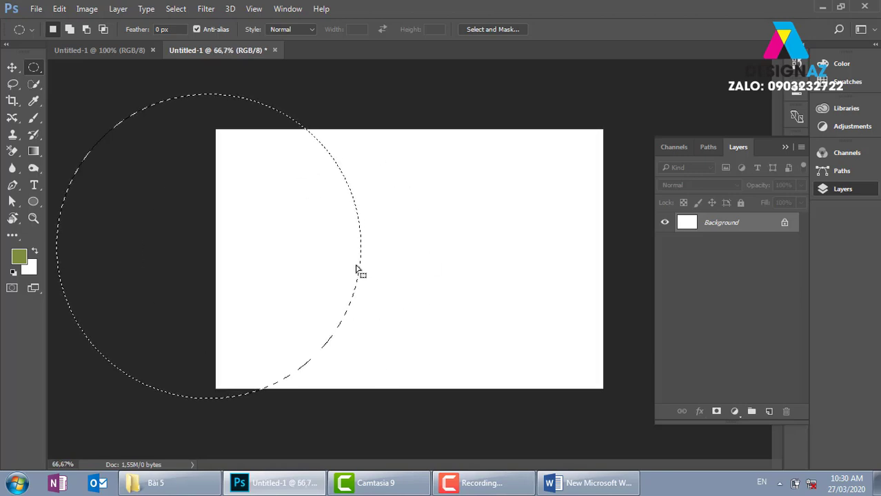
{"action": "left_click_drag", "start_coordinate": [346, 257], "coordinate": [356, 259]}
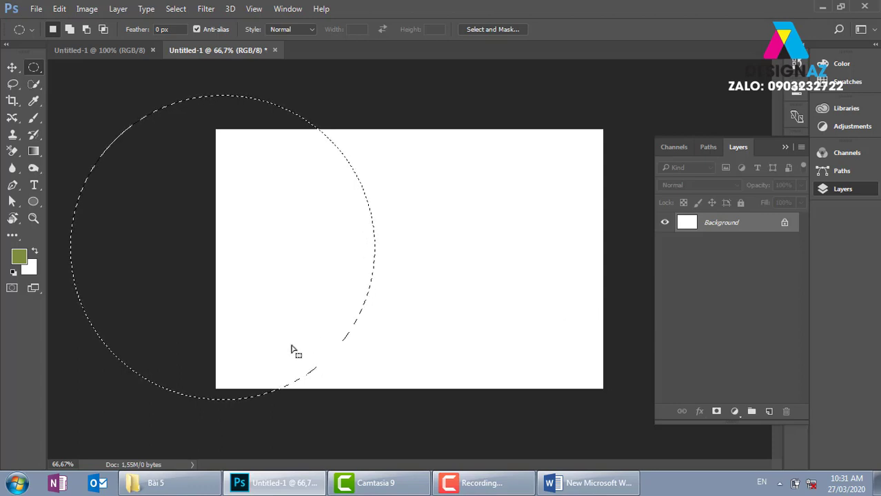
- Set the foreground colour to orange df6e13
{"action": "left_click", "coordinate": [19, 257]}
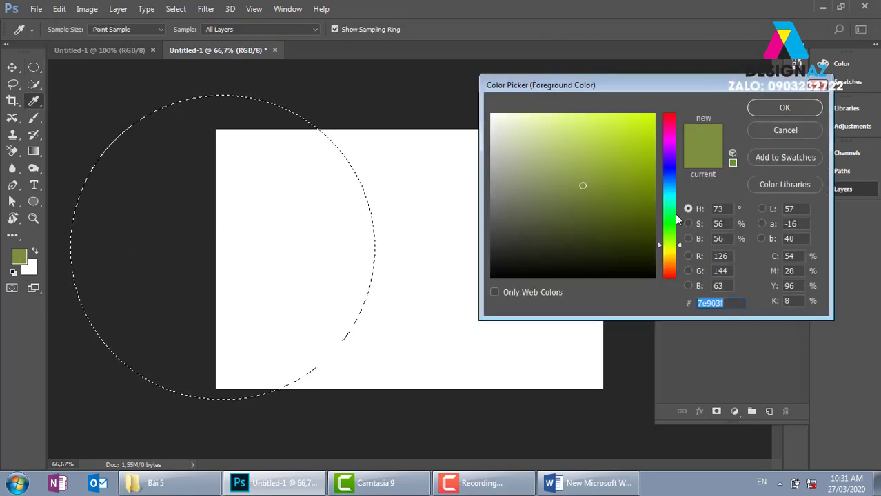
{"action": "left_click_drag", "start_coordinate": [677, 219], "coordinate": [674, 271]}
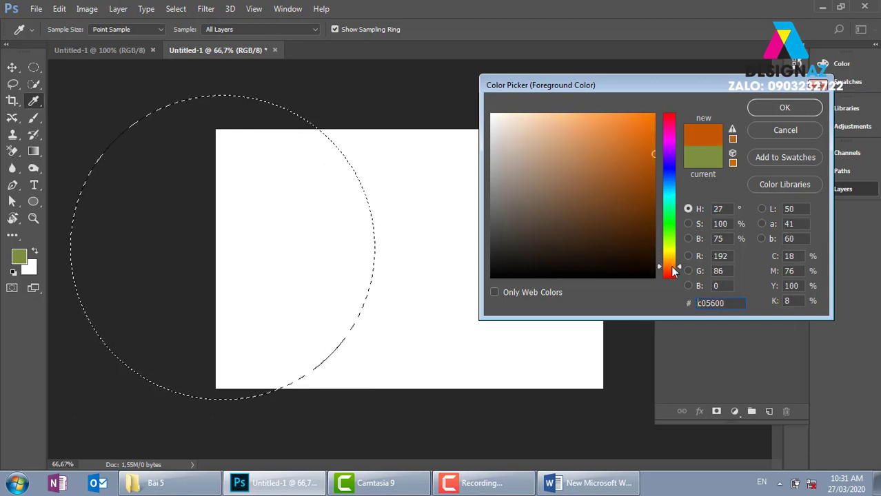
{"action": "left_click_drag", "start_coordinate": [651, 147], "coordinate": [641, 134]}
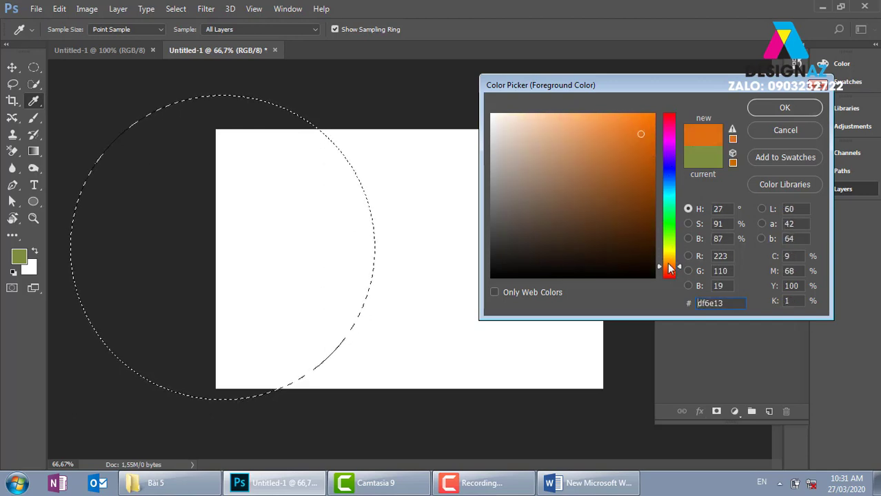
{"action": "left_click", "coordinate": [785, 108]}
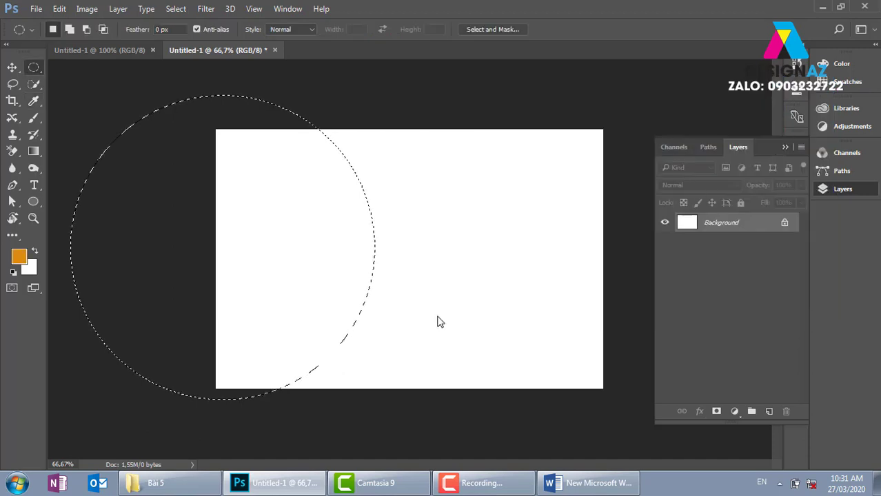
- Fill the circle selection with orange on a new Layer 1 and deselect
{"action": "left_click", "coordinate": [770, 412]}
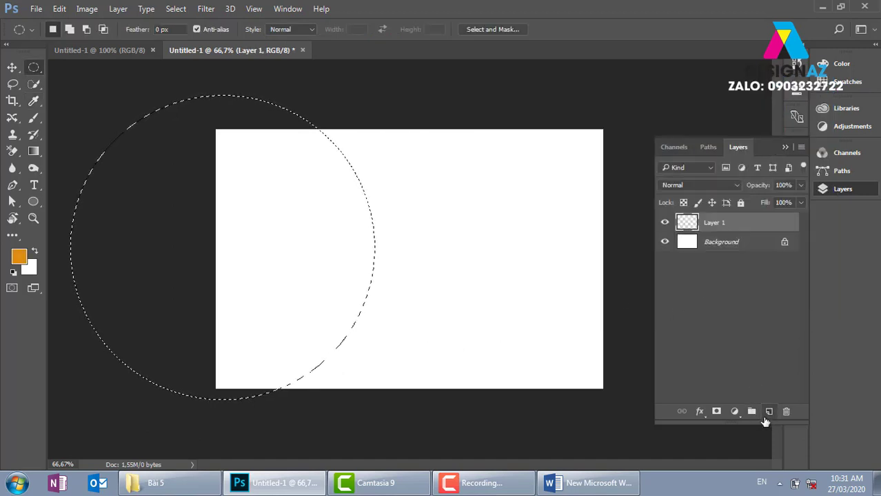
{"action": "key", "text": "alt+BackSpace"}
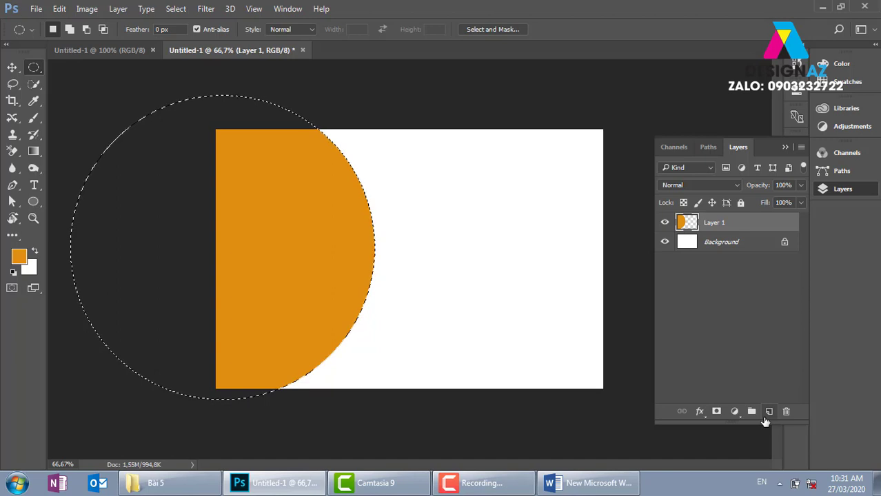
{"action": "key", "text": "ctrl+d"}
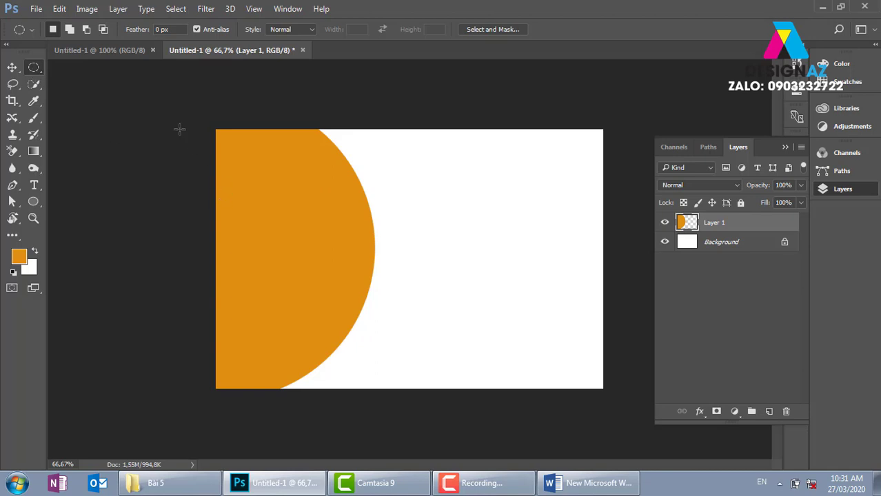
{"action": "key", "text": "ctrl+minus"}
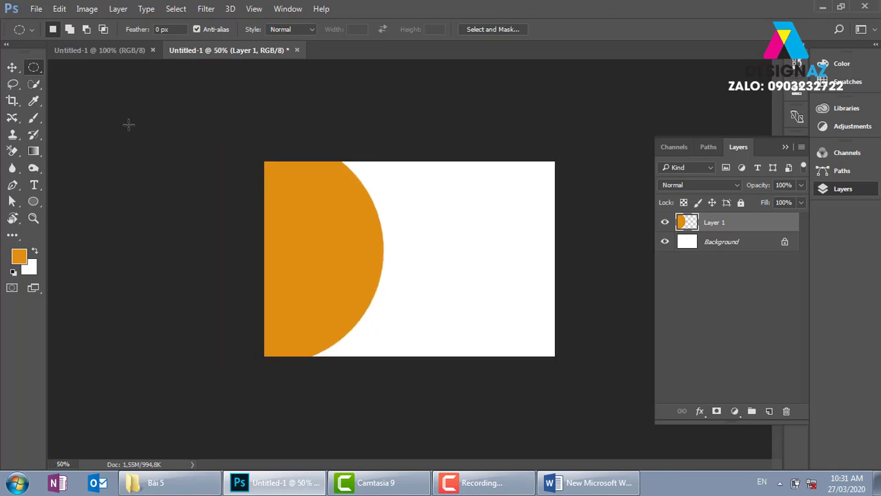
- Draw a larger circle selection around the orange half-circle and add Layer 2
{"action": "mouse_move", "coordinate": [132, 118]}
{"action": "left_mouse_down"}
{"action": "mouse_move", "coordinate": [394, 409]}
{"action": "mouse_move", "coordinate": [381, 391]}
{"action": "mouse_move", "coordinate": [391, 398]}
{"action": "left_mouse_up"}
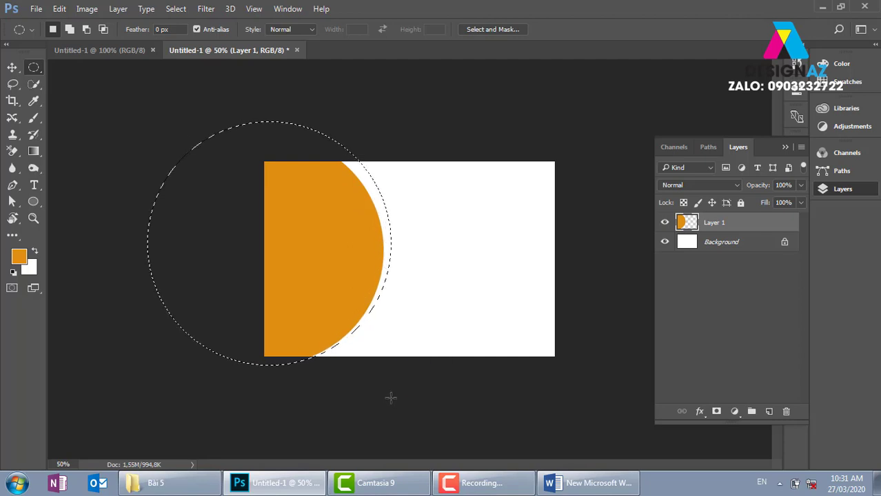
{"action": "key", "text": "ctrl+plus"}
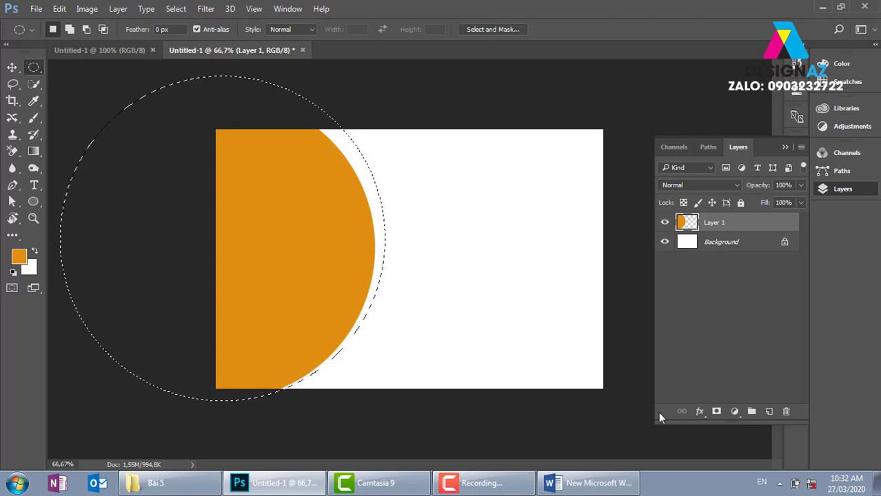
{"action": "left_click", "coordinate": [770, 412]}
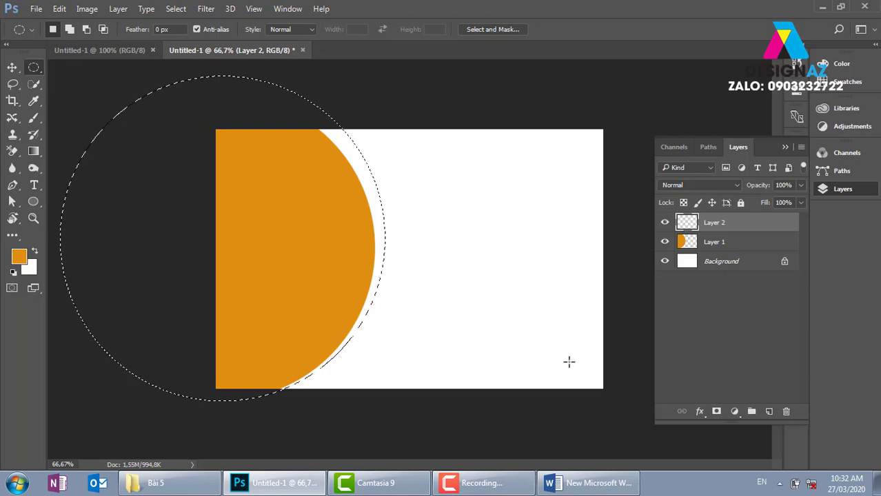
- Fill Layer 2's circle with orange at 50% opacity and move it beneath Layer 1
{"action": "key", "text": "alt+BackSpace"}
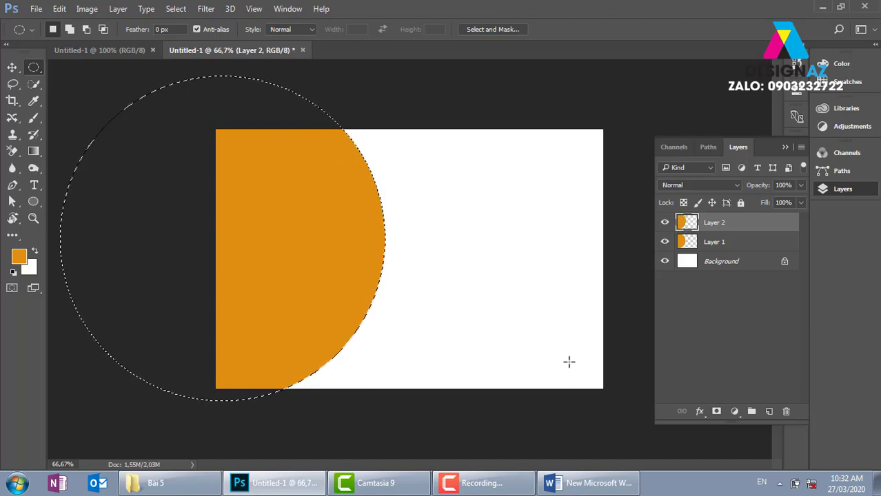
{"action": "key", "text": "ctrl+d"}
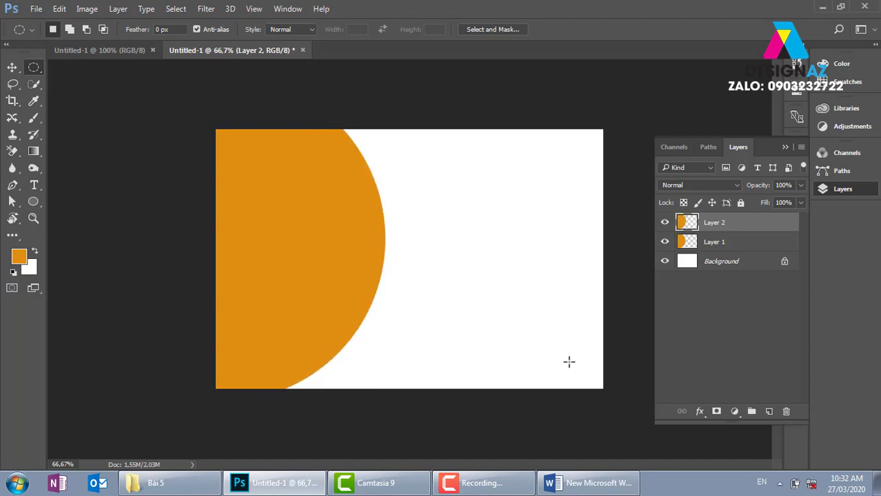
{"action": "left_click", "coordinate": [12, 67]}
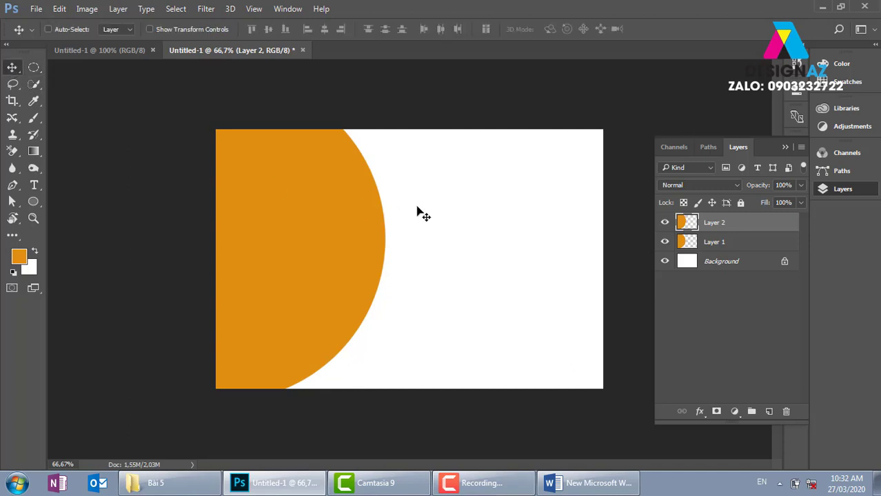
{"action": "key", "text": "5"}
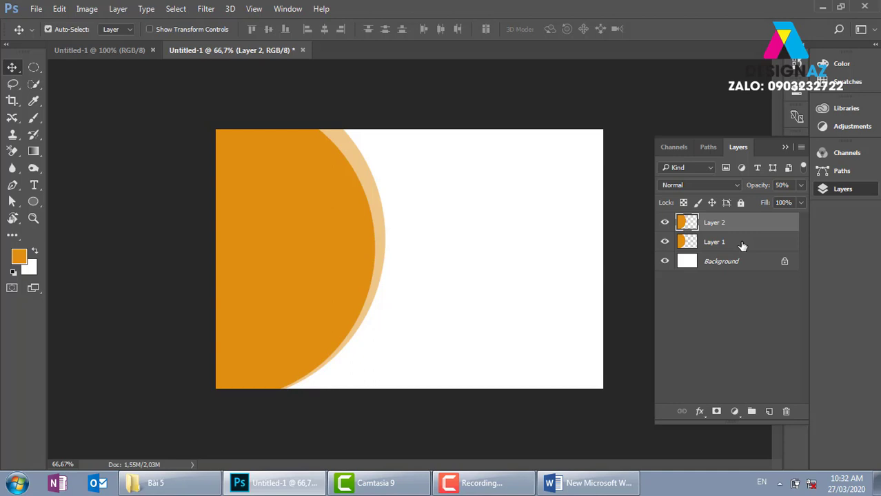
{"action": "left_click_drag", "start_coordinate": [742, 247], "coordinate": [743, 246]}
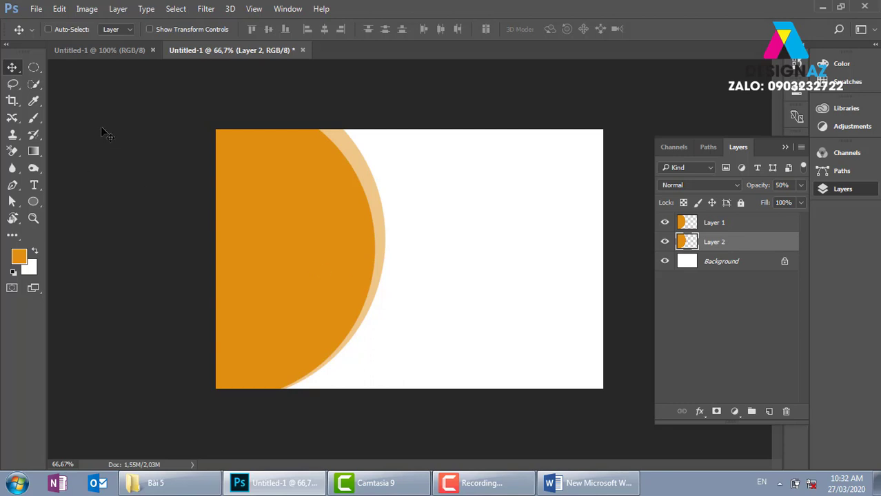
{"action": "left_click", "coordinate": [33, 67]}
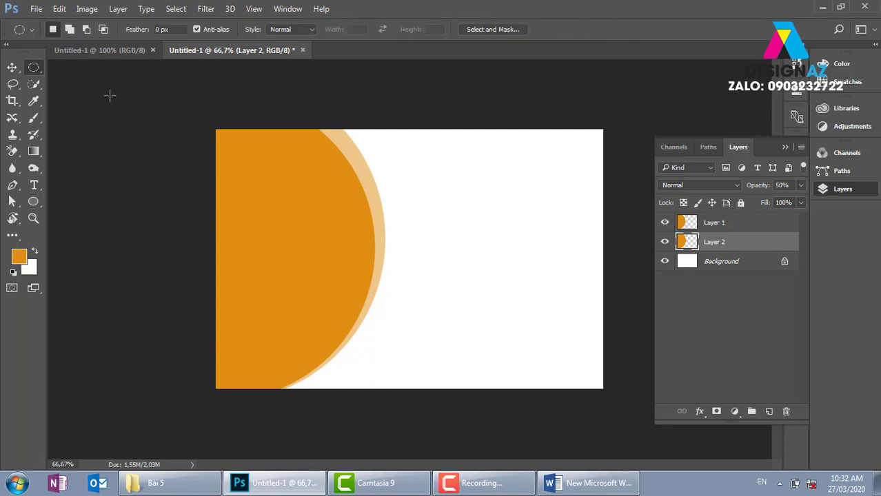
- Draw a circle selection about 13.26 cm across, just beyond the pale orange ring
{"action": "left_click_drag", "start_coordinate": [98, 84], "coordinate": [428, 393]}
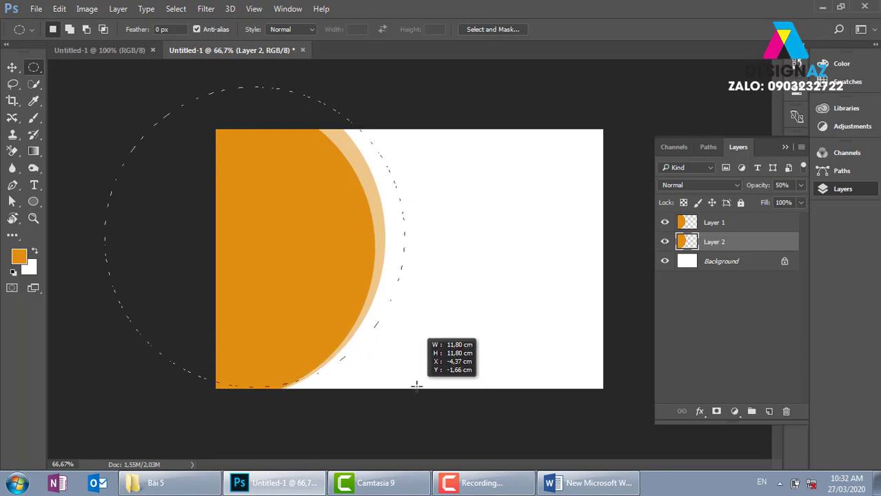
{"action": "mouse_move", "coordinate": [429, 393]}
{"action": "left_mouse_down"}
{"action": "mouse_move", "coordinate": [407, 374]}
{"action": "mouse_move", "coordinate": [414, 398]}
{"action": "mouse_move", "coordinate": [403, 398]}
{"action": "left_mouse_up"}
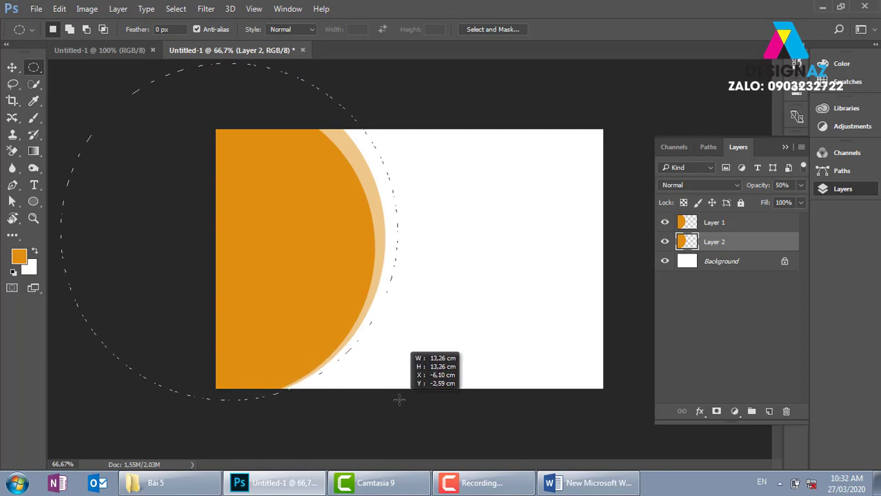
{"action": "left_click_drag", "start_coordinate": [403, 399], "coordinate": [394, 403]}
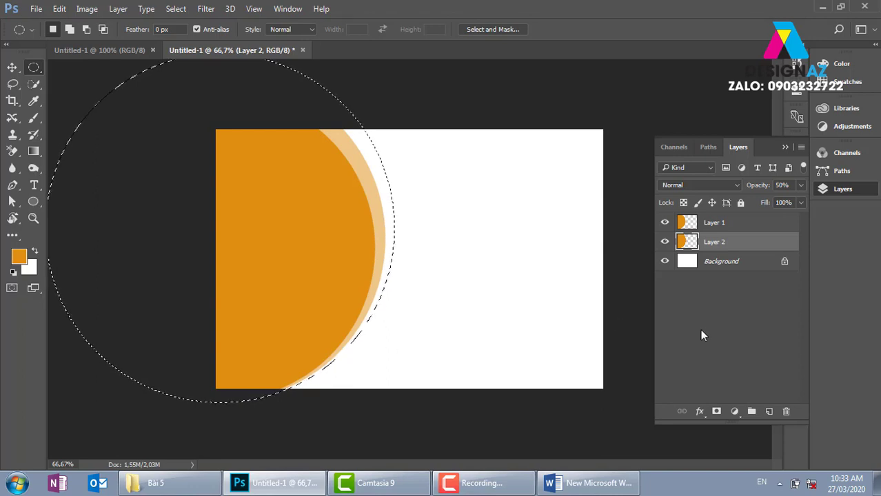
- Fill the largest circle with orange on new Layer 3 and place it beneath Layer 2
{"action": "left_click", "coordinate": [770, 411]}
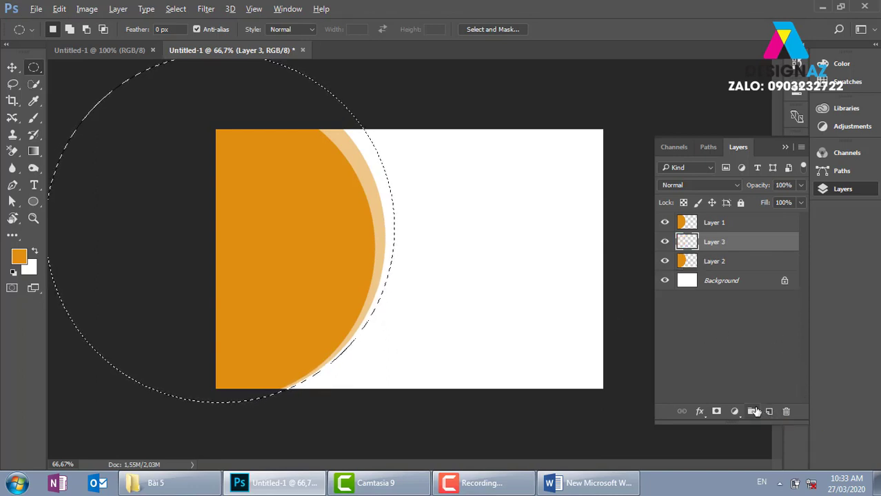
{"action": "key", "text": "alt+BackSpace"}
{"action": "key", "text": "v"}
{"action": "key", "text": "ctrl+d"}
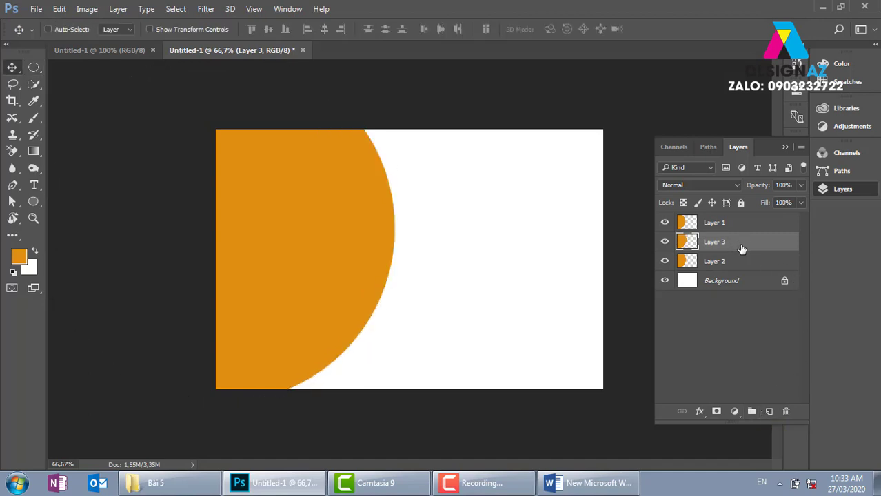
{"action": "left_click_drag", "start_coordinate": [741, 249], "coordinate": [743, 264]}
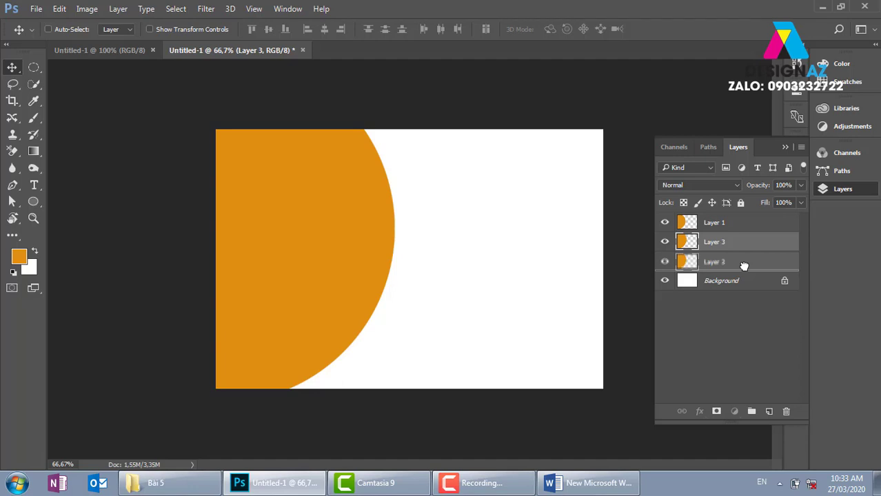
{"action": "left_click_drag", "start_coordinate": [744, 266], "coordinate": [746, 271]}
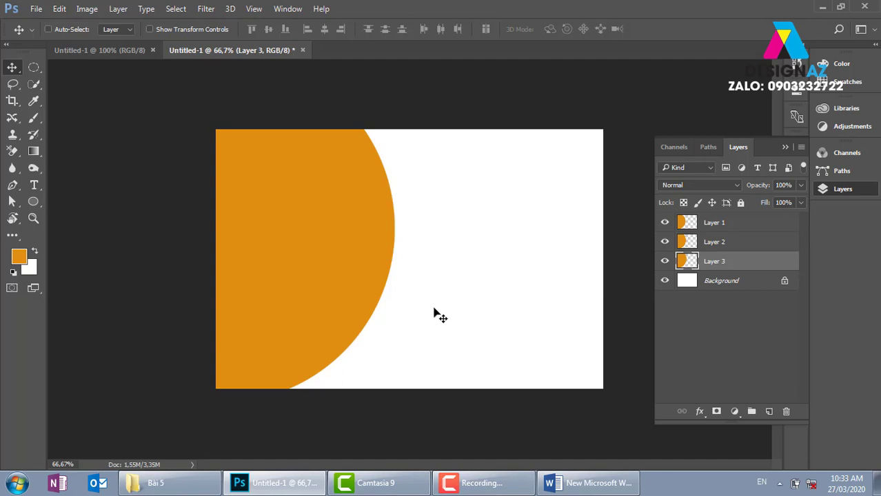
- Set Layer 3 to 30% opacity and select Layer 1, undoing a stray move
{"action": "key", "text": "3"}
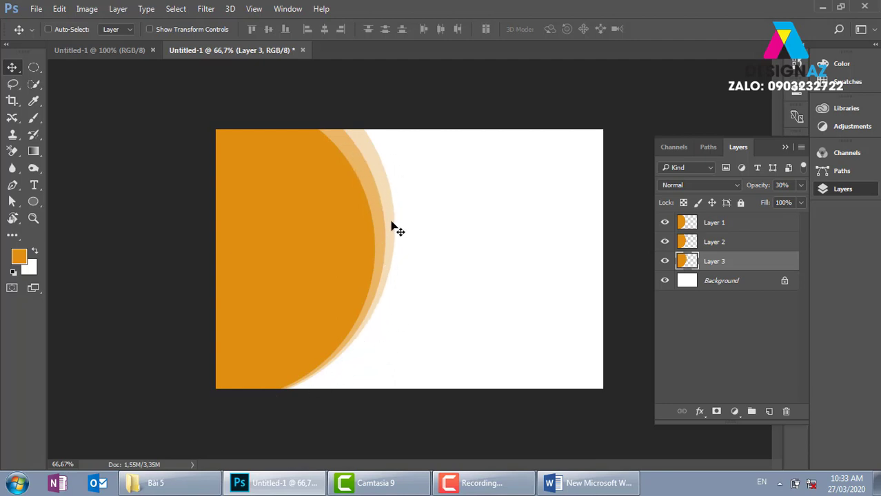
{"action": "left_click", "coordinate": [728, 227]}
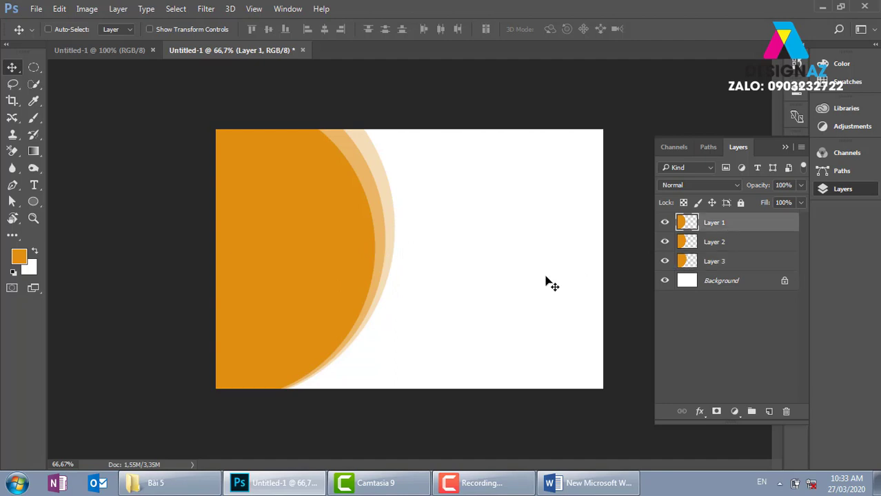
{"action": "right_click", "coordinate": [316, 216]}
{"action": "left_click", "coordinate": [343, 221]}
{"action": "left_click_drag", "start_coordinate": [270, 248], "coordinate": [305, 250]}
{"action": "key", "text": "ctrl+z"}
- Pick Layers 2 and 3 from the canvas layer list, undo an accidental move, then select Layer 1
{"action": "right_click", "coordinate": [380, 193]}
{"action": "left_click", "coordinate": [395, 207]}
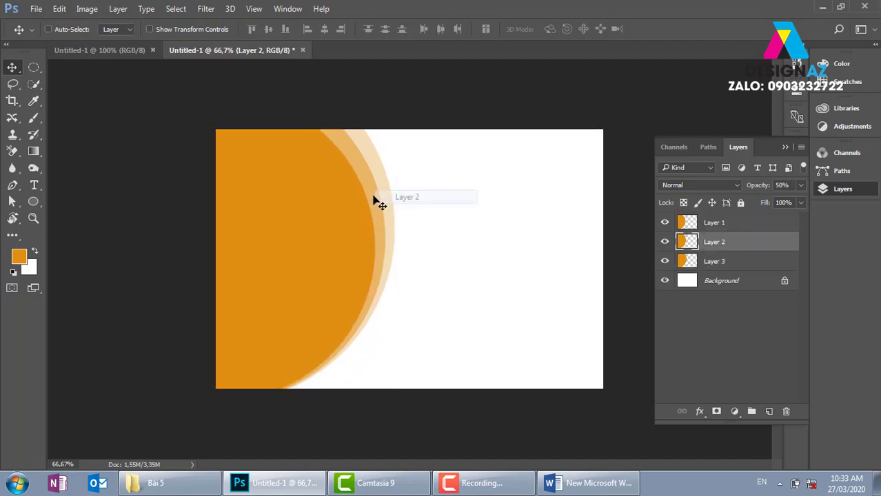
{"action": "left_click_drag", "start_coordinate": [378, 196], "coordinate": [429, 187]}
{"action": "right_click", "coordinate": [387, 187]}
{"action": "left_click", "coordinate": [389, 191]}
{"action": "key", "text": "ctrl+z"}
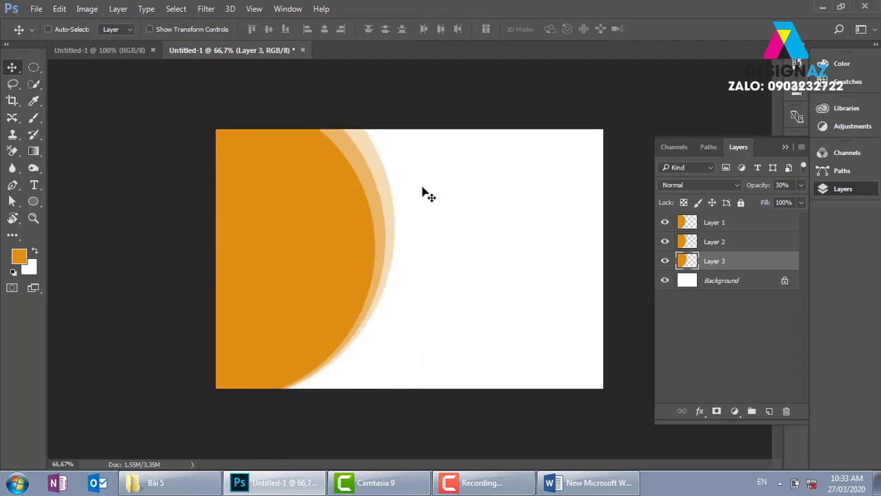
{"action": "right_click", "coordinate": [334, 200]}
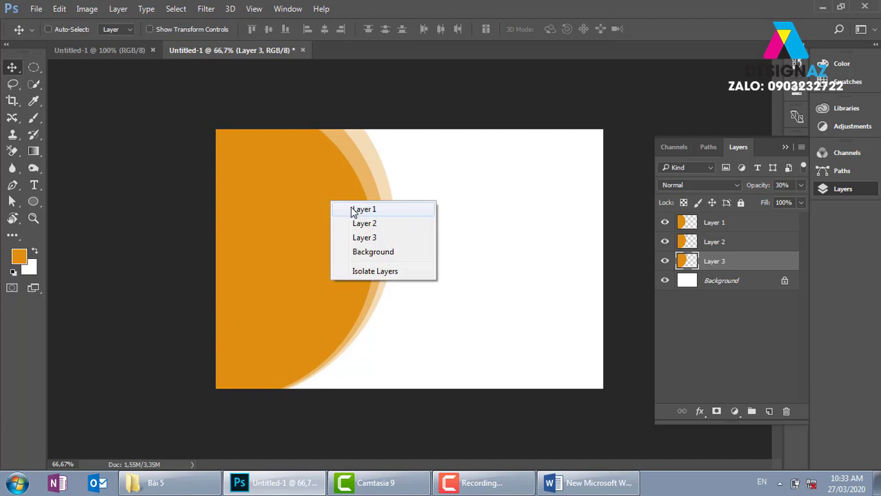
{"action": "left_click", "coordinate": [350, 207]}
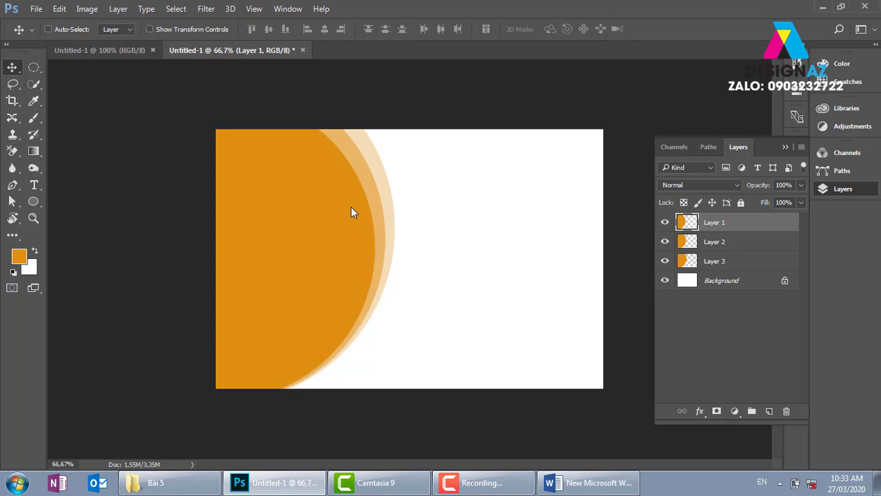
- Draw a circular elliptical selection matching the solid orange circle
{"action": "left_click", "coordinate": [33, 67]}
{"action": "left_click_drag", "start_coordinate": [98, 102], "coordinate": [364, 436]}
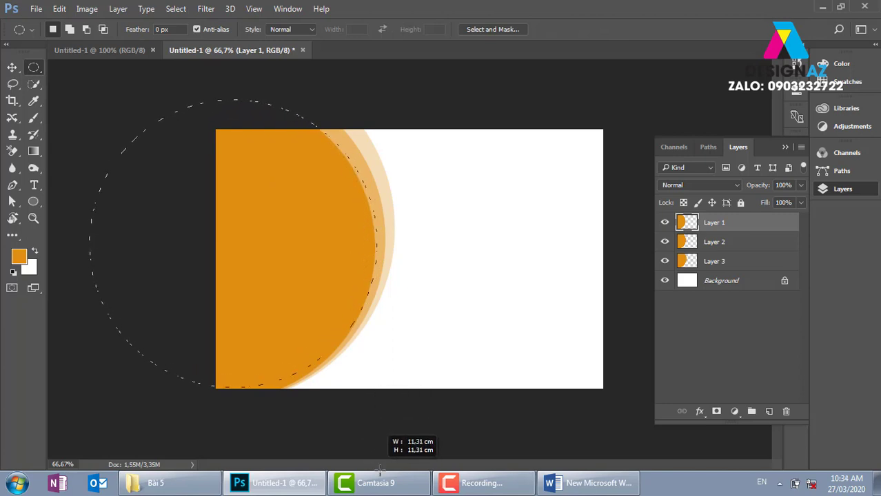
{"action": "mouse_move", "coordinate": [365, 436]}
{"action": "left_mouse_down"}
{"action": "mouse_move", "coordinate": [370, 486]}
{"action": "mouse_move", "coordinate": [373, 441]}
{"action": "left_mouse_up"}
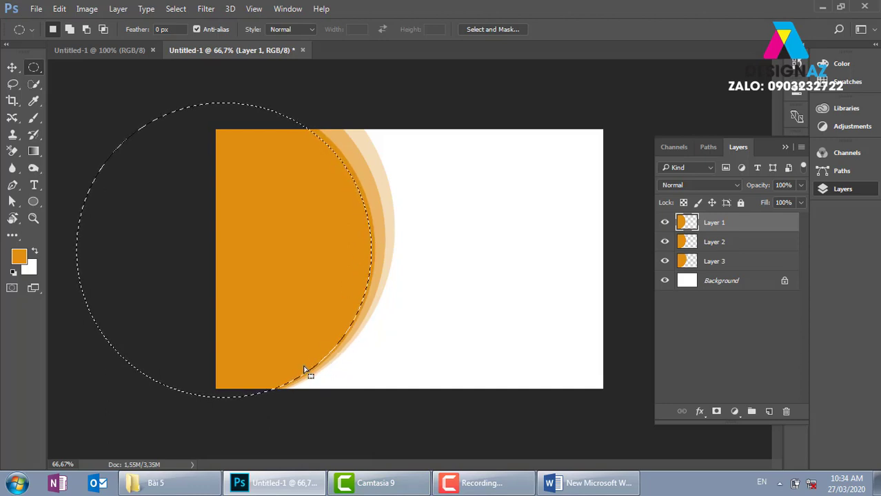
- Fill the selection with dark brown on a new Layer 4, then deselect
{"action": "left_click", "coordinate": [769, 412]}
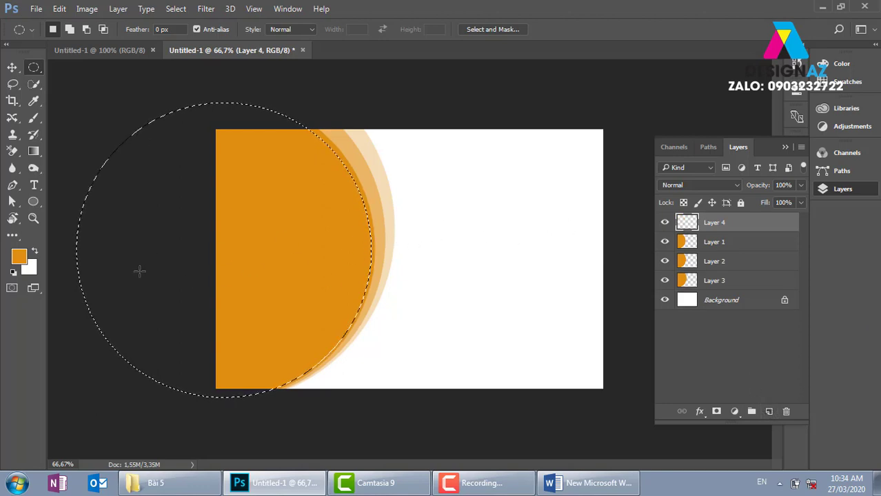
{"action": "left_click", "coordinate": [19, 257]}
{"action": "left_click", "coordinate": [621, 207]}
{"action": "mouse_move", "coordinate": [633, 214]}
{"action": "left_mouse_down"}
{"action": "mouse_move", "coordinate": [655, 222]}
{"action": "mouse_move", "coordinate": [653, 241]}
{"action": "left_mouse_up"}
{"action": "left_click", "coordinate": [786, 129]}
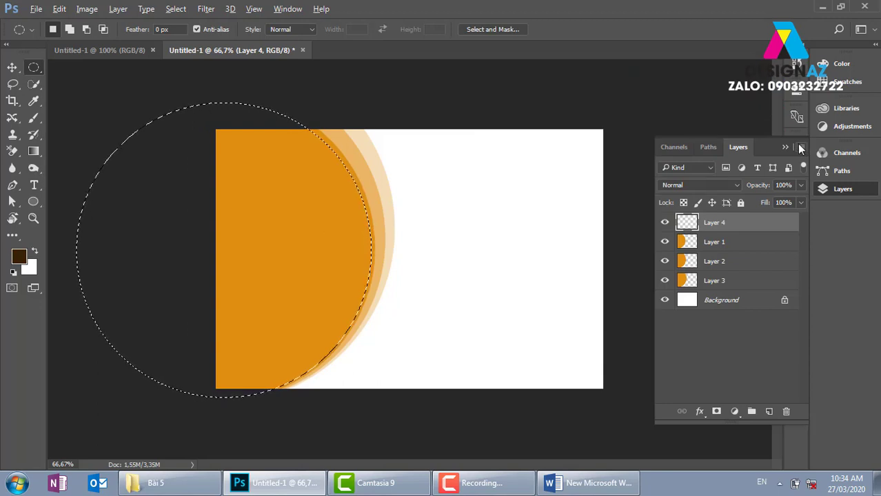
{"action": "key", "text": "alt+BackSpace"}
{"action": "key", "text": "v"}
{"action": "key", "text": "ctrl+d"}
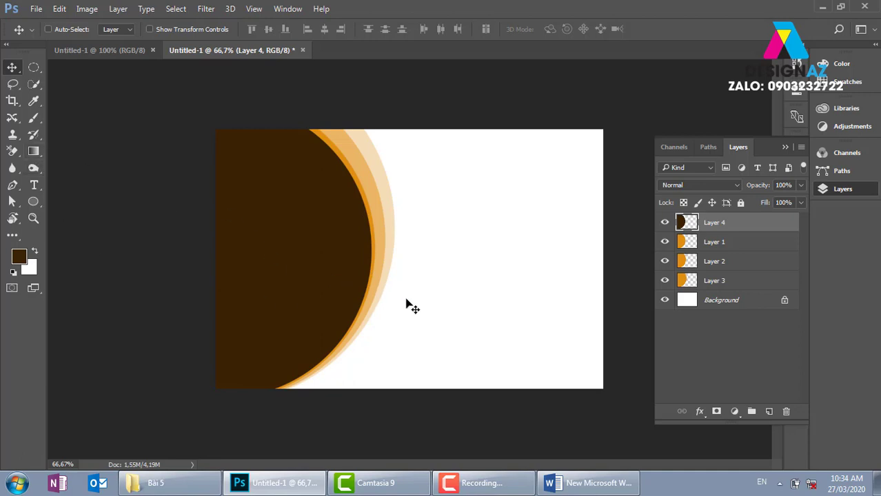
- Draw a circle selection about 9.18 cm wide at the canvas's lower left
{"action": "left_click", "coordinate": [34, 68]}
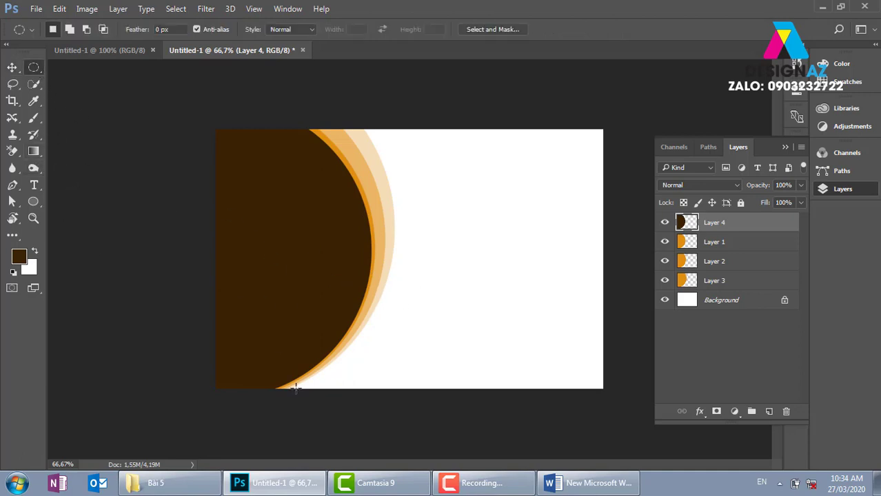
{"action": "left_click_drag", "start_coordinate": [164, 264], "coordinate": [471, 491]}
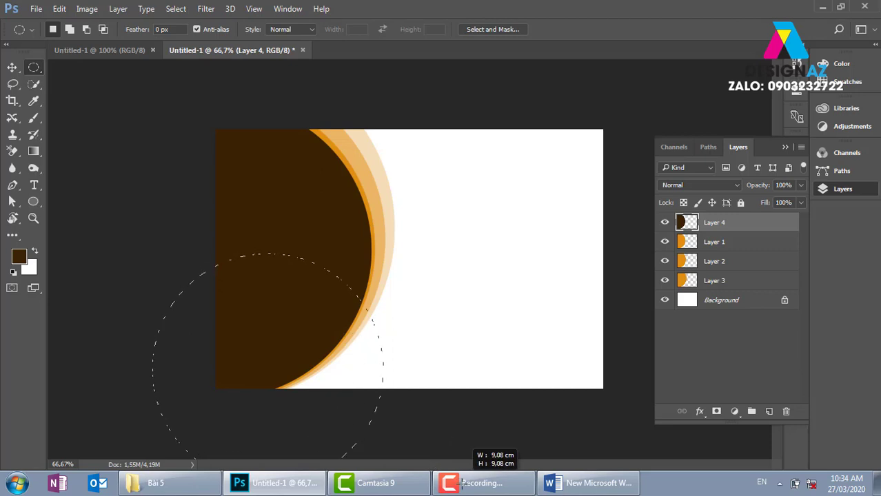
{"action": "left_click_drag", "start_coordinate": [471, 492], "coordinate": [436, 457]}
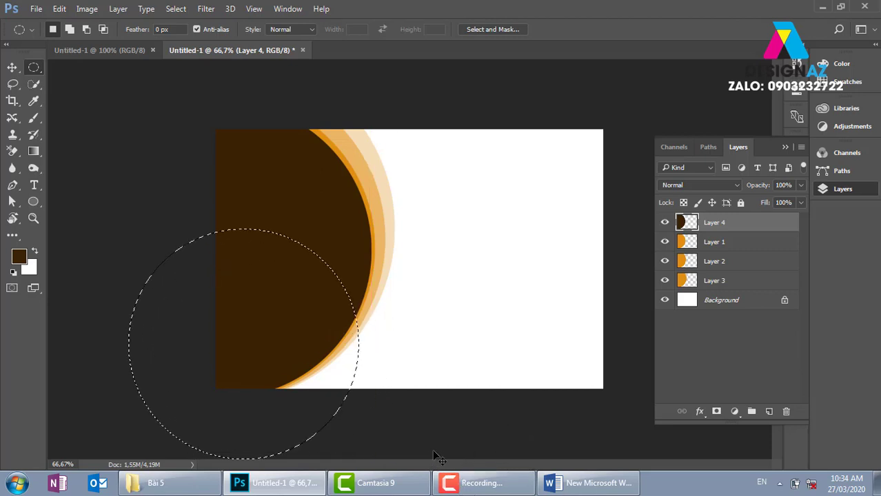
{"action": "left_click", "coordinate": [436, 457]}
{"action": "key", "text": "ctrl+minus"}
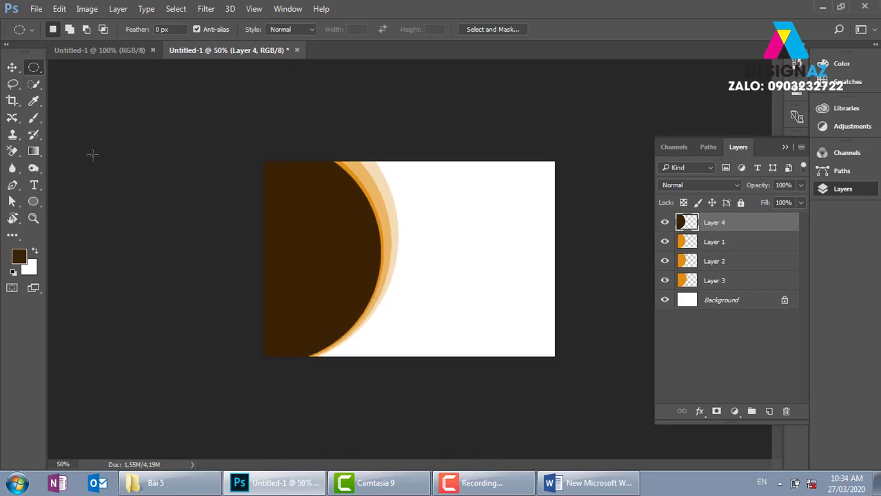
{"action": "mouse_move", "coordinate": [197, 264]}
{"action": "left_mouse_down"}
{"action": "mouse_move", "coordinate": [468, 482]}
{"action": "mouse_move", "coordinate": [447, 457]}
{"action": "left_mouse_up"}
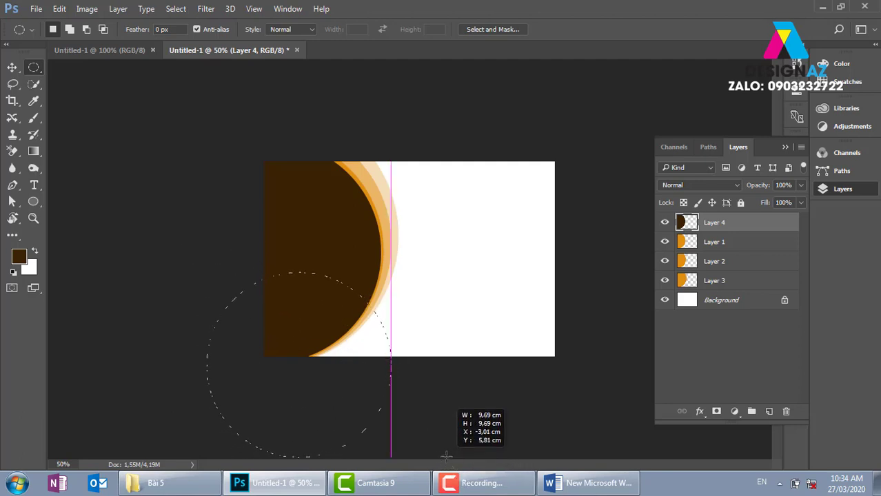
{"action": "mouse_move", "coordinate": [447, 457]}
{"action": "left_mouse_down"}
{"action": "mouse_move", "coordinate": [430, 451]}
{"action": "mouse_move", "coordinate": [420, 429]}
{"action": "left_mouse_up"}
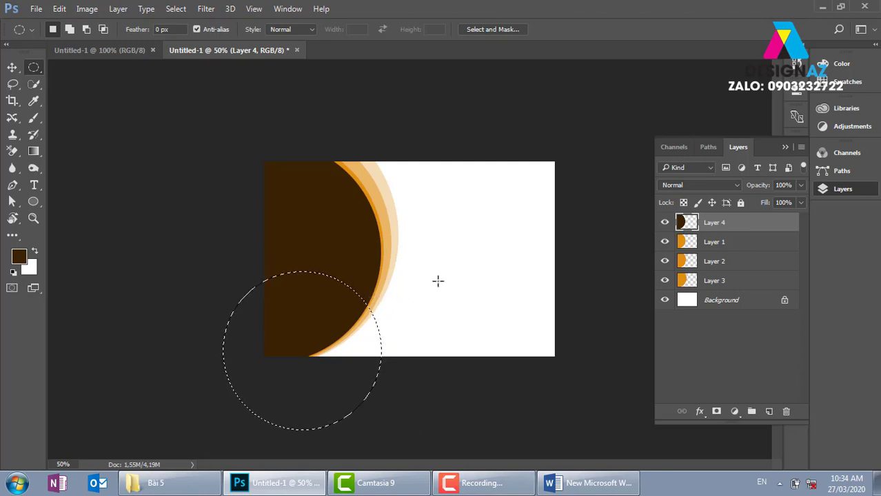
- Sample the ring's orange and fill the circle on a new Layer 5, then deselect
{"action": "key", "text": "i"}
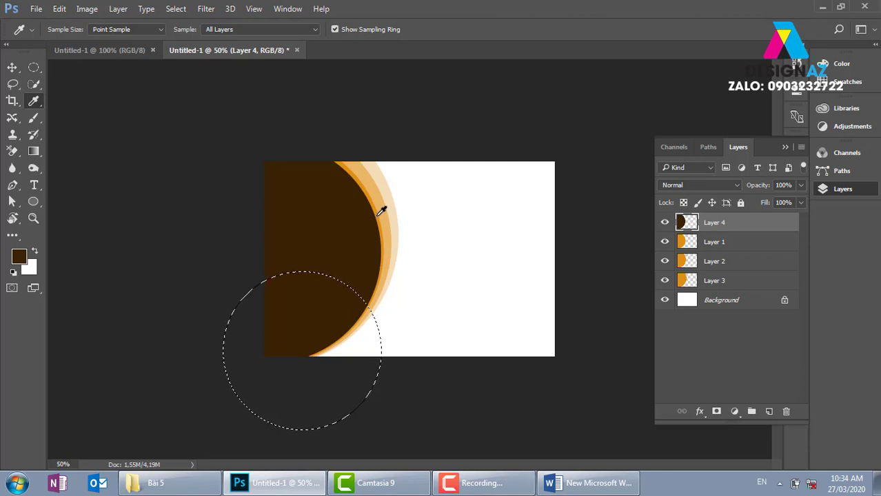
{"action": "left_click", "coordinate": [381, 211]}
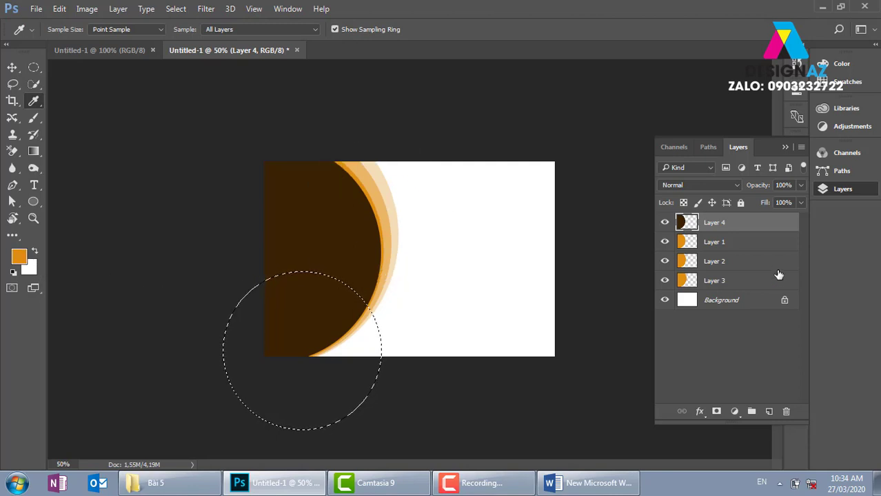
{"action": "left_click", "coordinate": [771, 413]}
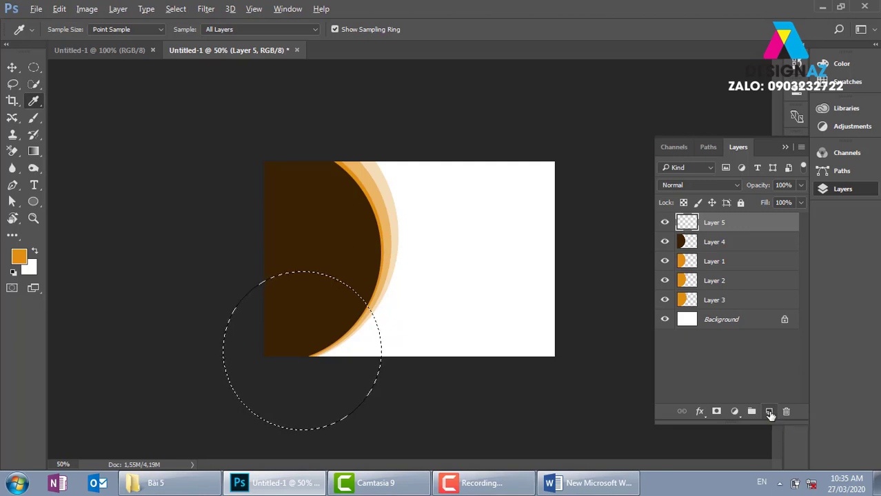
{"action": "key", "text": "alt+BackSpace"}
{"action": "key", "text": "v"}
{"action": "key", "text": "ctrl+d"}
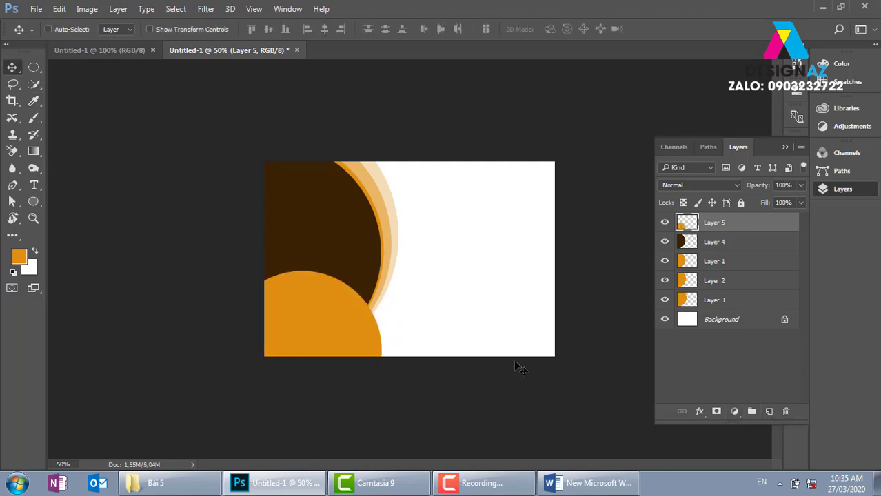
{"action": "key", "text": "ctrl+plus"}
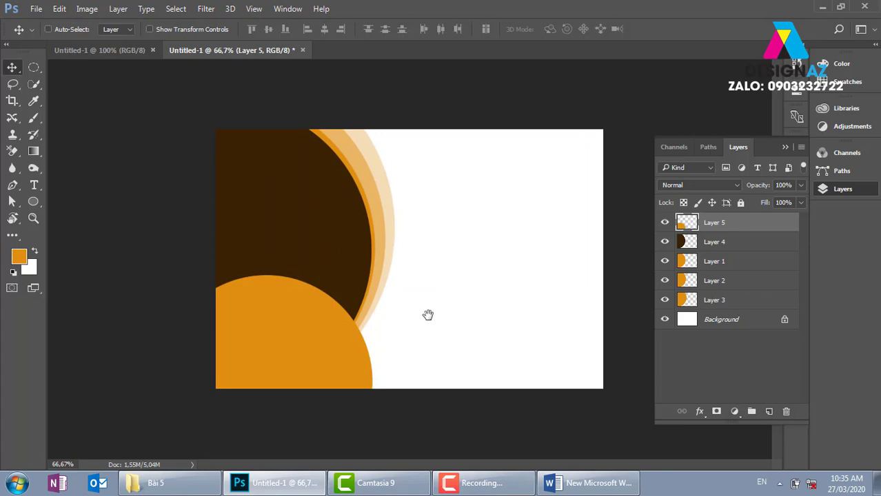
- Draw a circle selection fitting just inside the orange circle's edge
{"action": "left_click", "coordinate": [33, 67]}
{"action": "mouse_move", "coordinate": [165, 290]}
{"action": "left_mouse_down"}
{"action": "mouse_move", "coordinate": [442, 453]}
{"action": "mouse_move", "coordinate": [440, 465]}
{"action": "left_mouse_up"}
{"action": "key", "text": "ctrl+d"}
{"action": "key", "text": "ctrl+minus"}
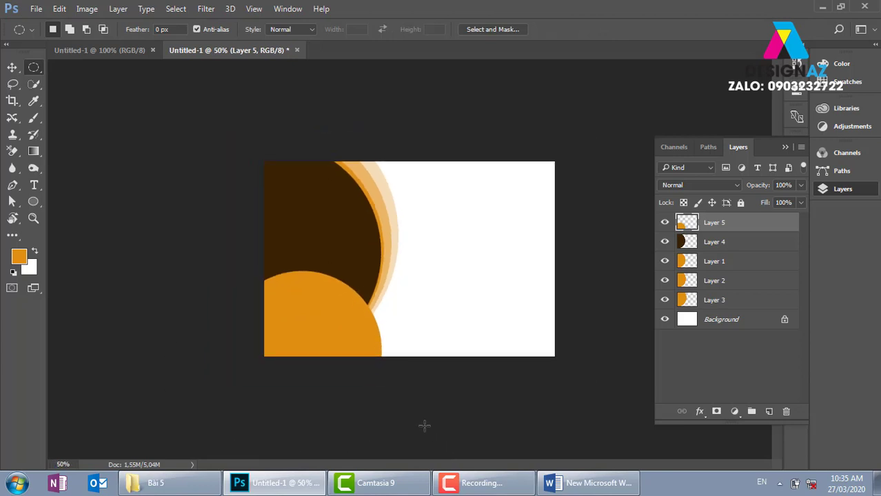
{"action": "left_click_drag", "start_coordinate": [224, 284], "coordinate": [400, 435]}
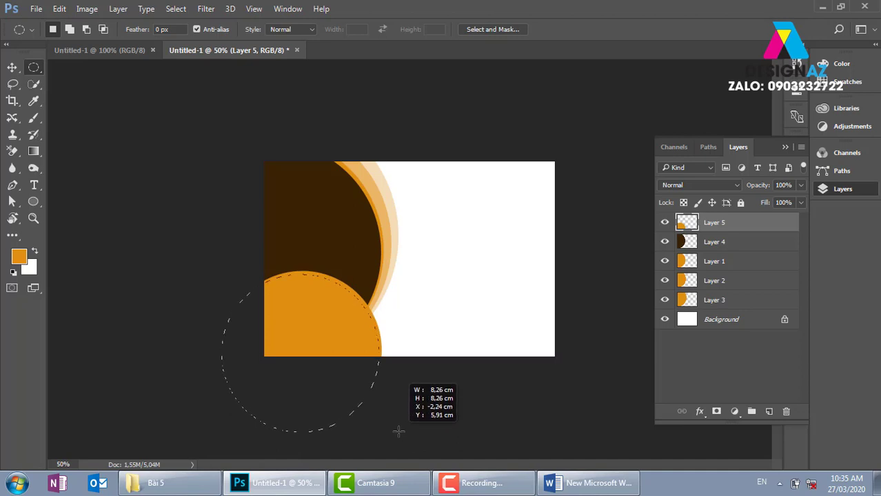
{"action": "left_click_drag", "start_coordinate": [400, 435], "coordinate": [393, 428]}
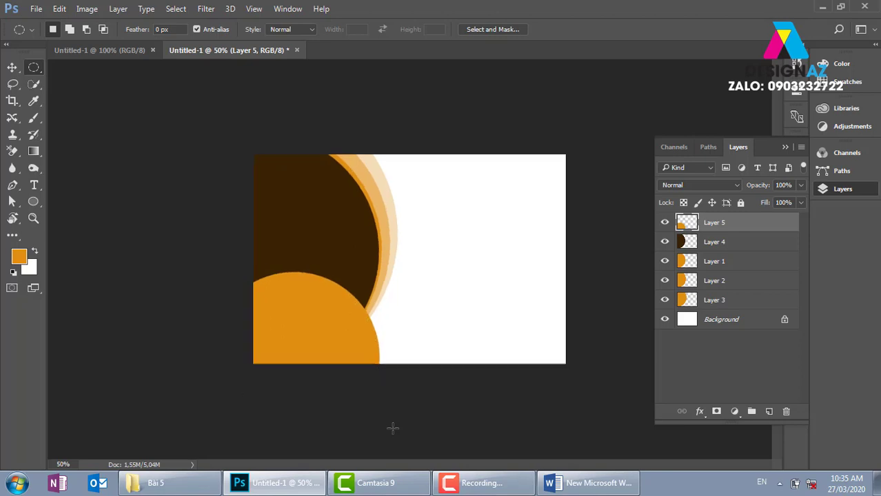
{"action": "key", "text": "ctrl+plus"}
{"action": "key", "text": "ctrl+plus"}
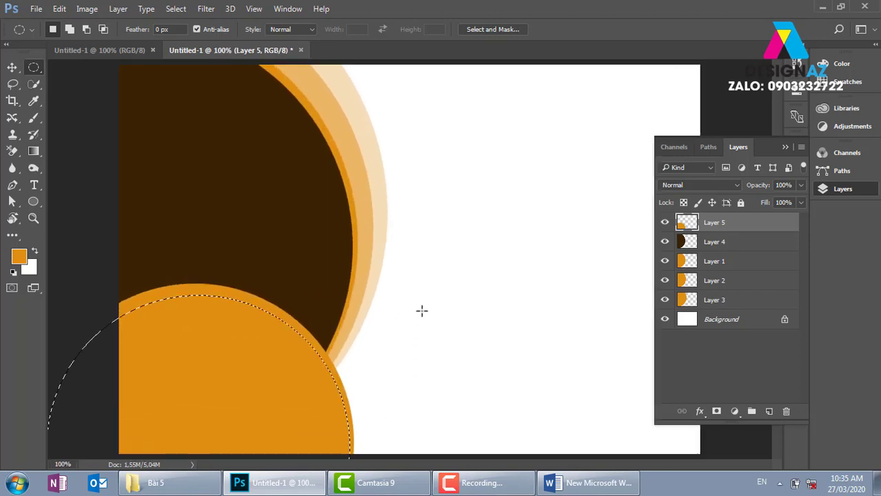
{"action": "left_click_drag", "start_coordinate": [442, 346], "coordinate": [460, 293]}
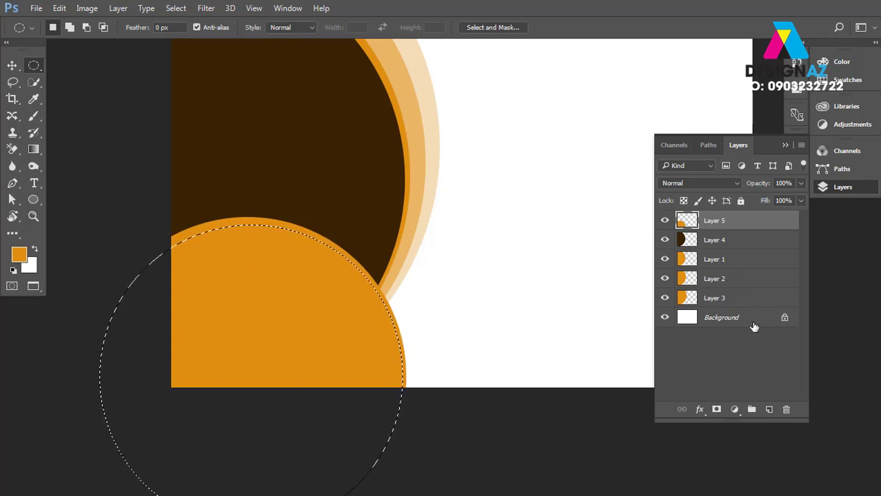
- Fill the selection with #593700 dark brown on a new Layer 6, then deselect
{"action": "left_click", "coordinate": [770, 410]}
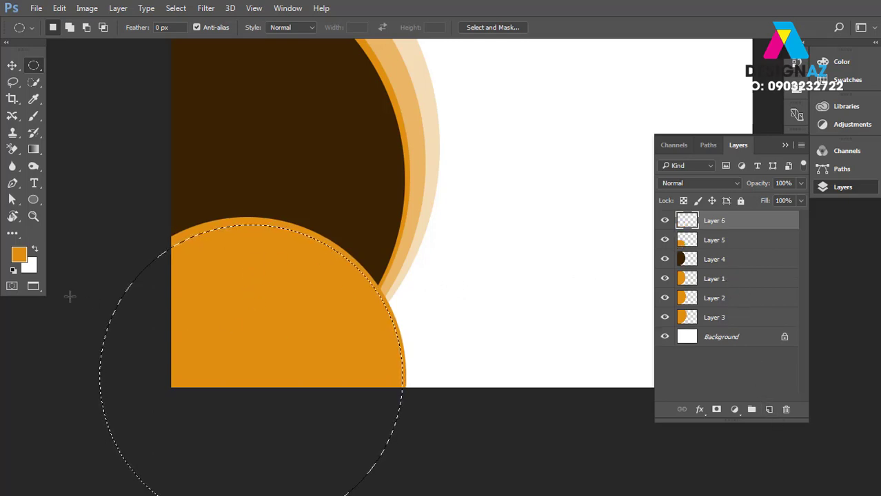
{"action": "left_click", "coordinate": [18, 256]}
{"action": "type", "text": "593700"}
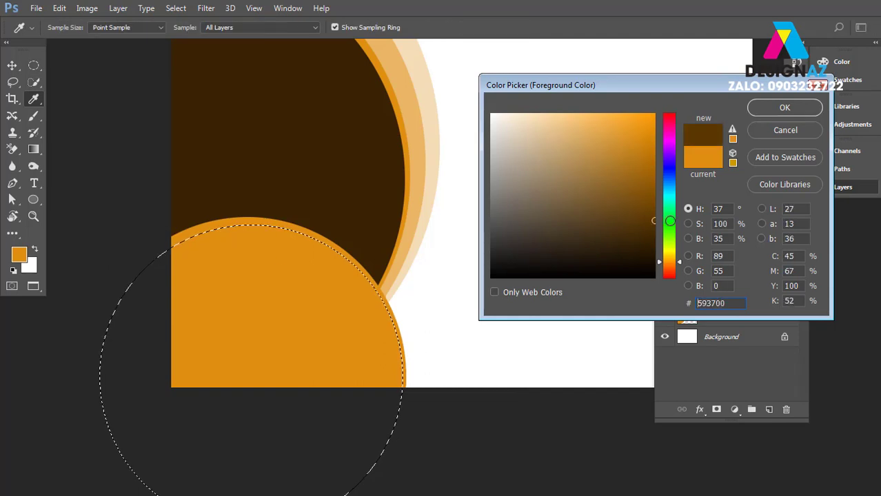
{"action": "left_click", "coordinate": [780, 108]}
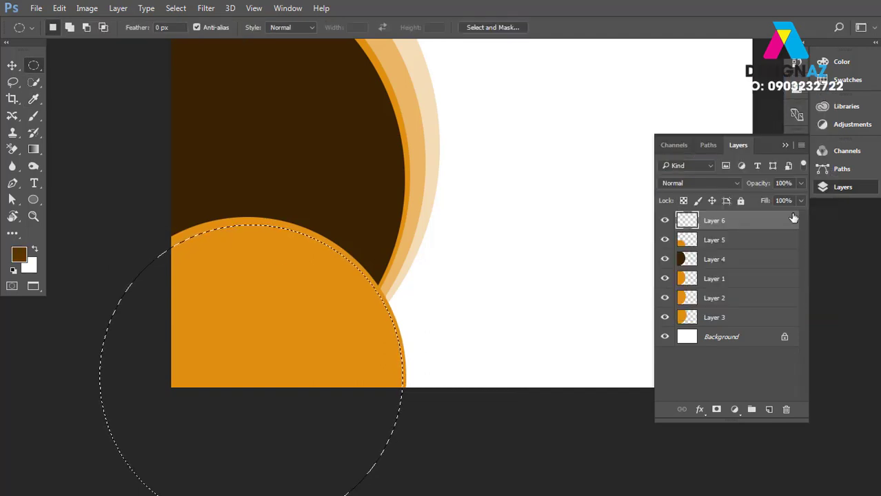
{"action": "key", "text": "alt+BackSpace"}
{"action": "key", "text": "v"}
{"action": "key", "text": "ctrl+d"}
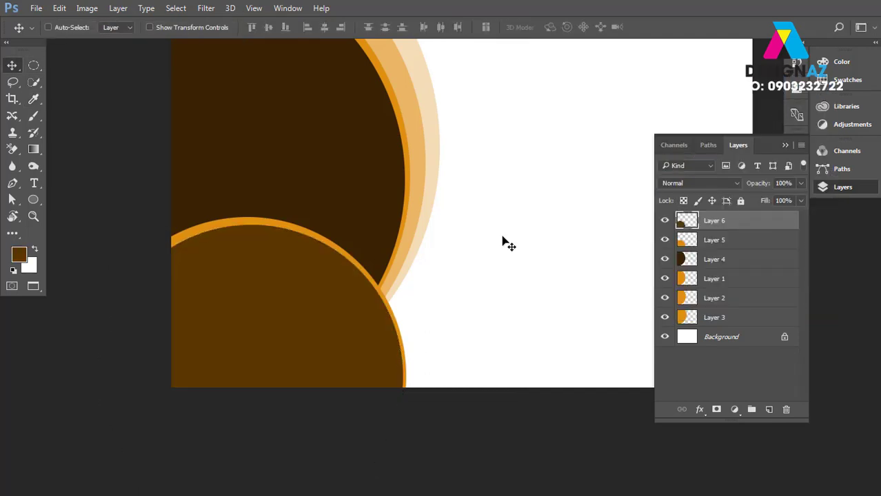
{"action": "key", "text": "ctrl+minus"}
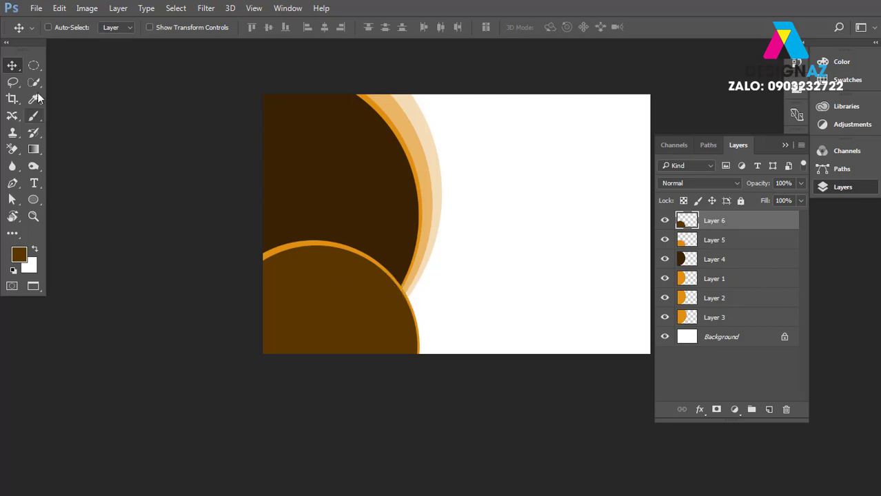
- Fill a small circle where the curves meet with sampled orange on a new Layer 7
{"action": "left_click", "coordinate": [33, 66]}
{"action": "left_click_drag", "start_coordinate": [388, 281], "coordinate": [408, 299]}
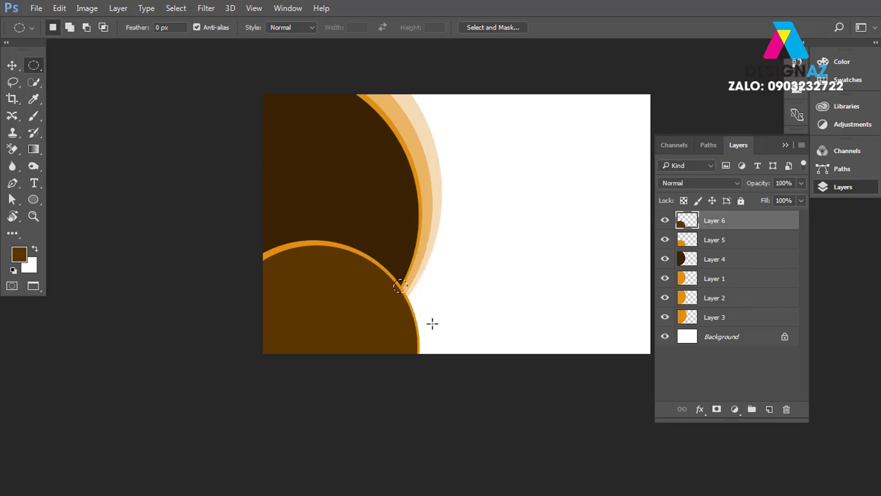
{"action": "key", "text": "ctrl+plus"}
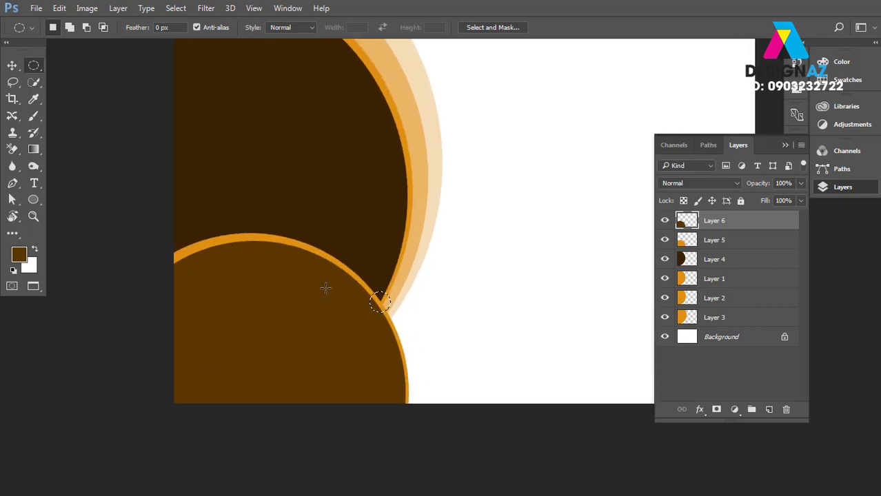
{"action": "left_click", "coordinate": [769, 409]}
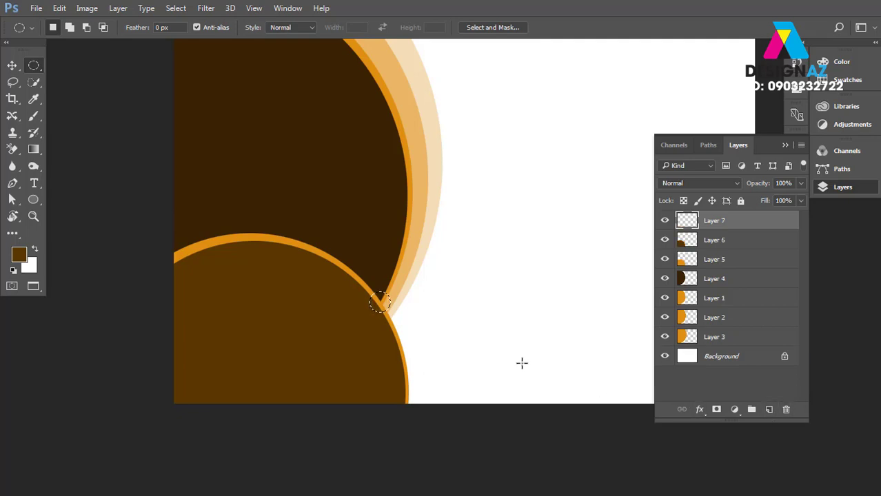
{"action": "key", "text": "i"}
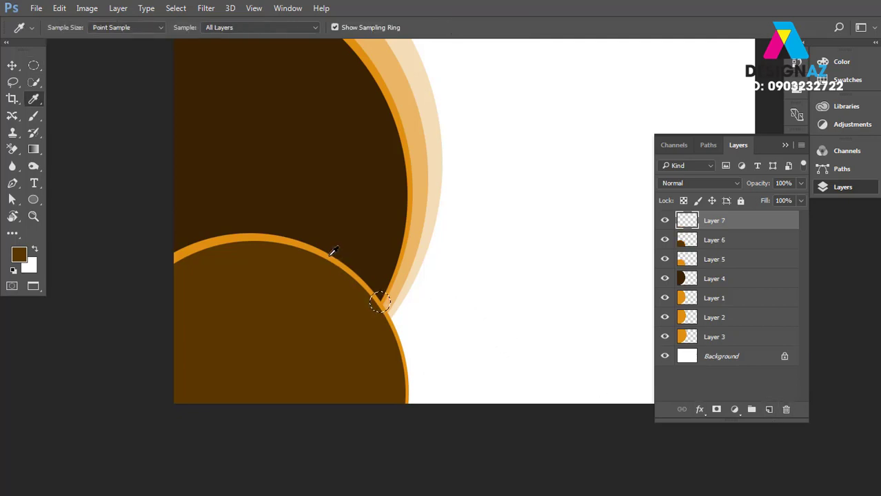
{"action": "left_click", "coordinate": [331, 254]}
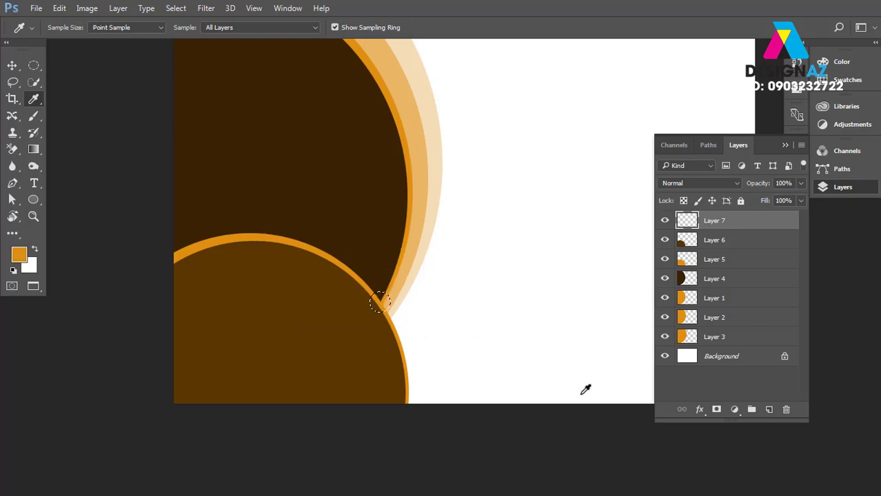
{"action": "key", "text": "alt+BackSpace"}
{"action": "key", "text": "v"}
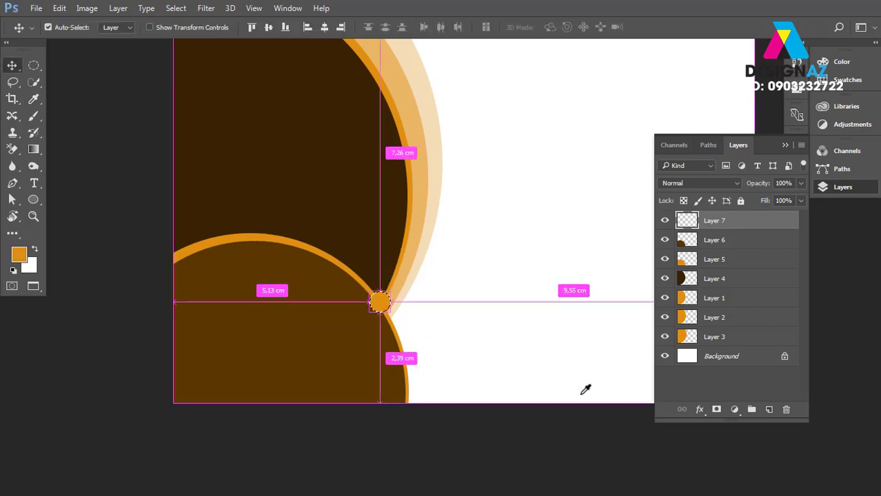
{"action": "key", "text": "ctrl+d"}
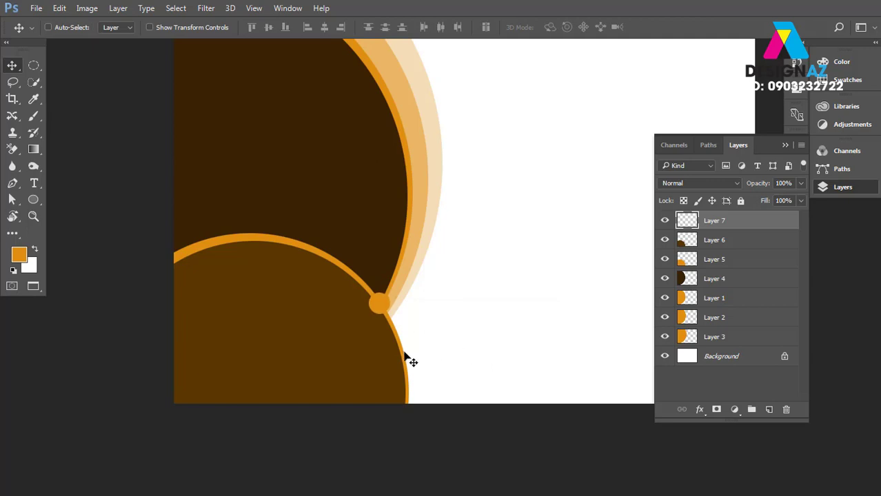
{"action": "key", "text": "ctrl+minus"}
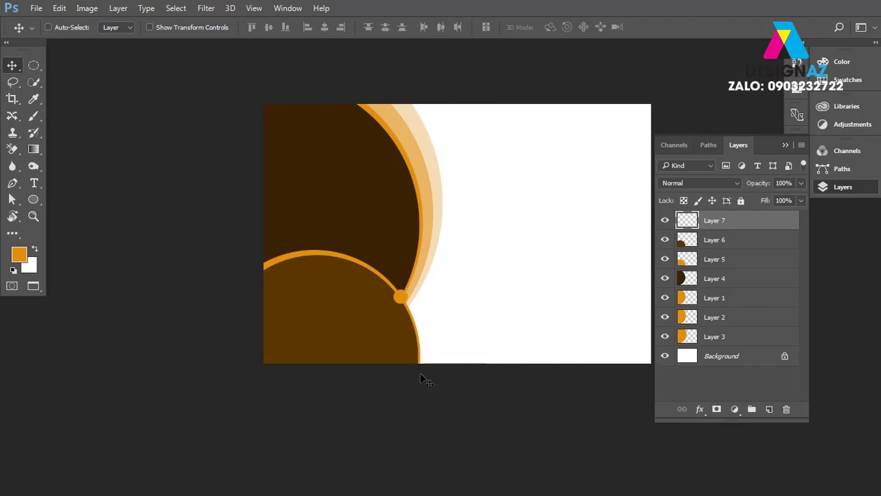
- Select a thin rectangular strip along the canvas's bottom edge
{"action": "left_click", "coordinate": [34, 67]}
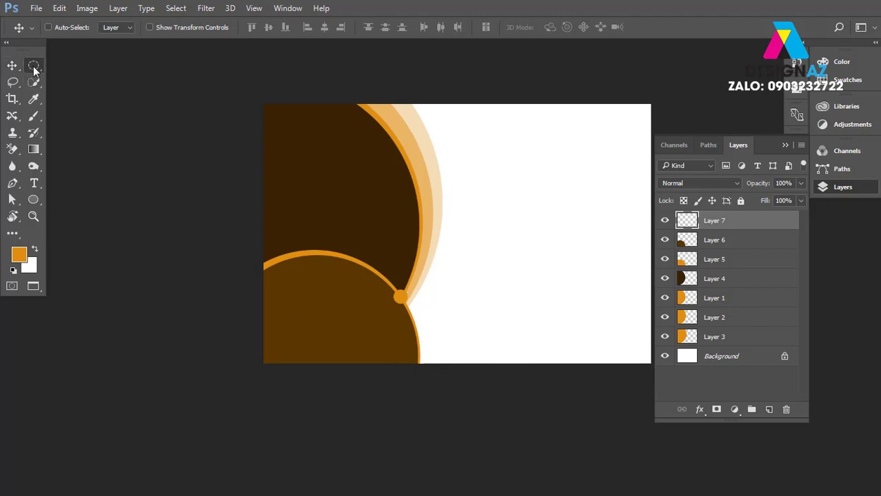
{"action": "left_click", "coordinate": [76, 67]}
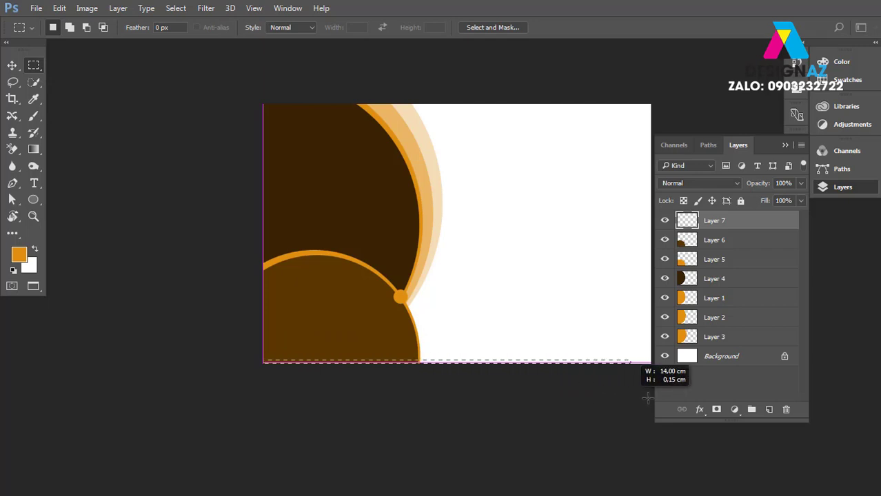
{"action": "left_click_drag", "start_coordinate": [263, 358], "coordinate": [655, 375]}
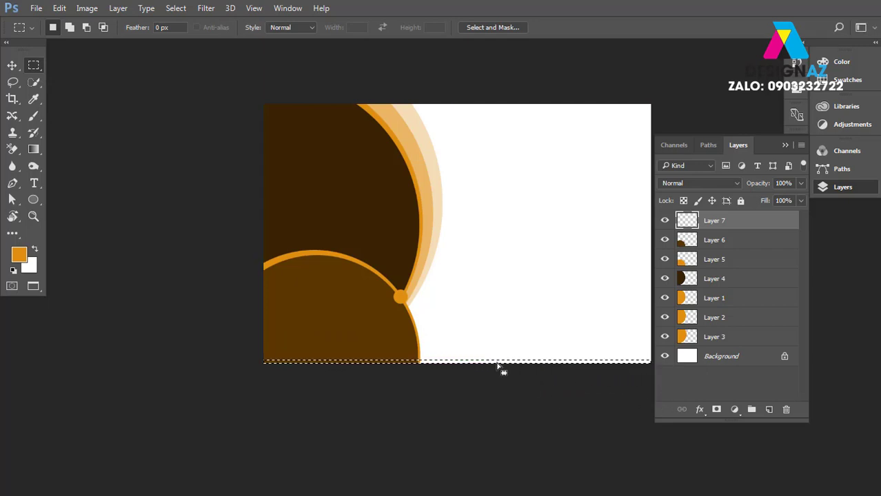
{"action": "key", "text": "ctrl+plus"}
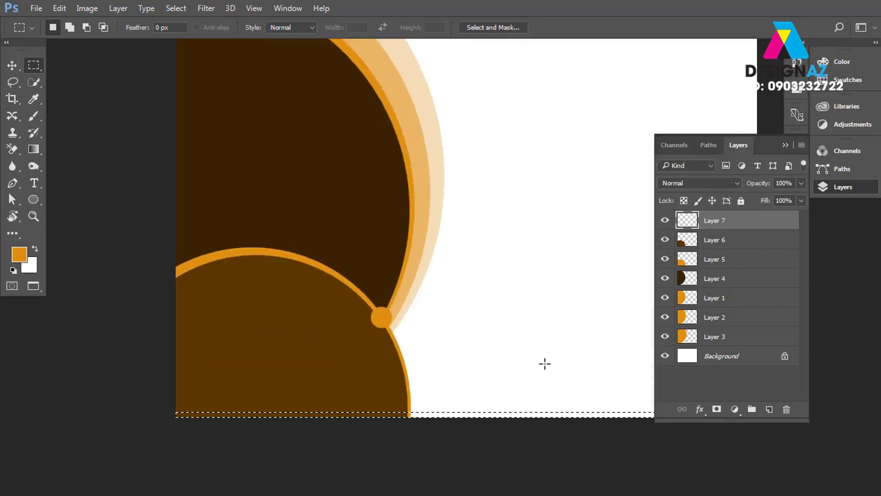
- Fill the strip with orange on a new Layer 8 and send it just above the Background
{"action": "left_click", "coordinate": [769, 410]}
{"action": "key", "text": "i"}
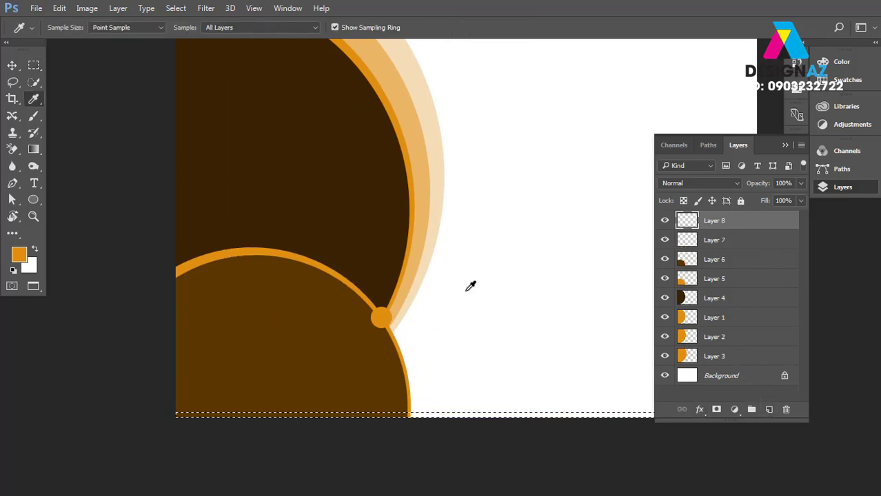
{"action": "key", "text": "alt+BackSpace"}
{"action": "key", "text": "v"}
{"action": "key", "text": "ctrl+d"}
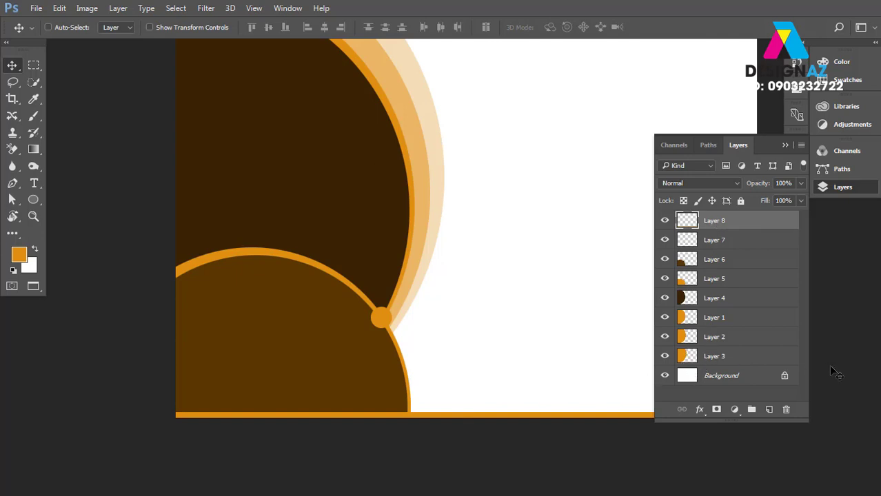
{"action": "key", "text": "ctrl+shift+bracketleft"}
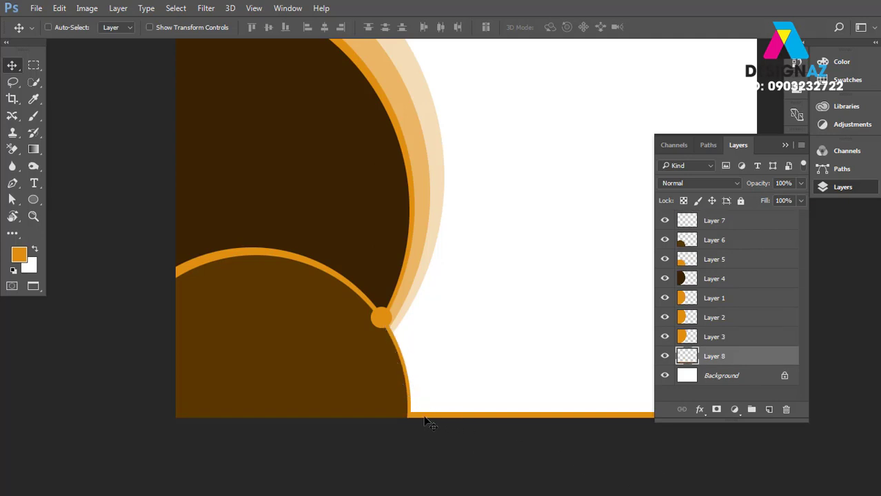
{"action": "key", "text": "ctrl+minus"}
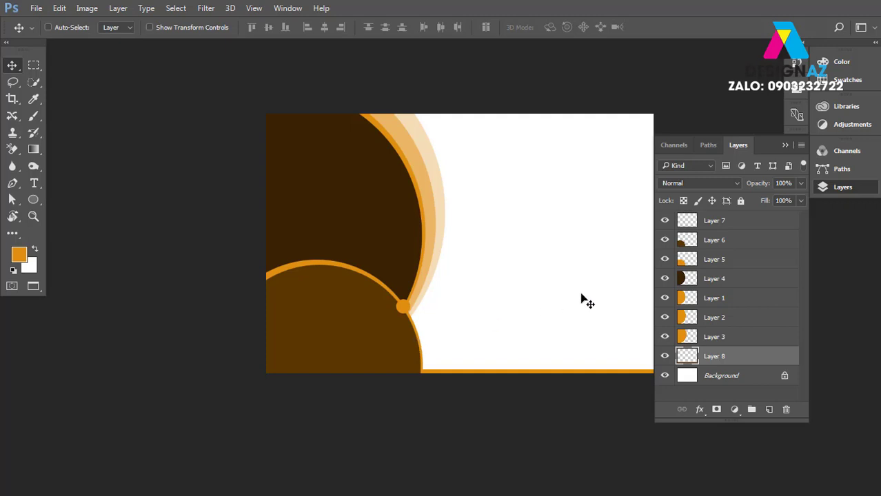
- Preview the design full screen and bring up the Bài 5 folder
{"action": "key", "text": "f"}
{"action": "key", "text": "f"}
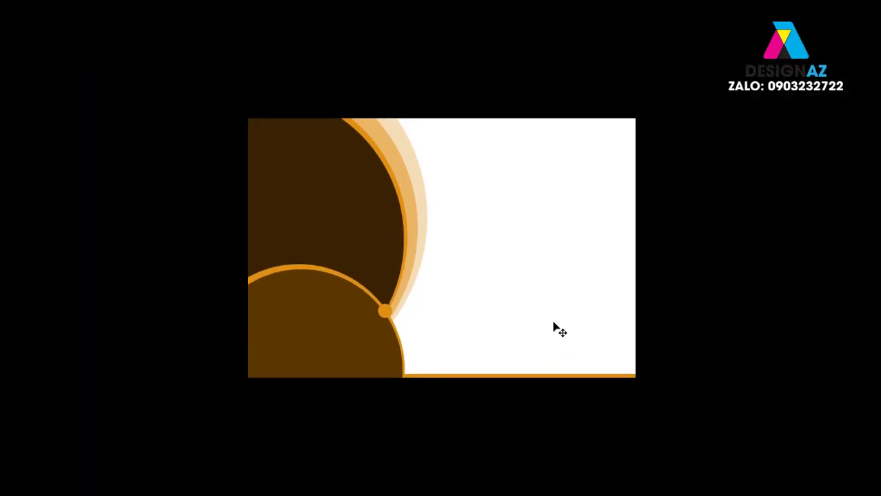
{"action": "key", "text": "f"}
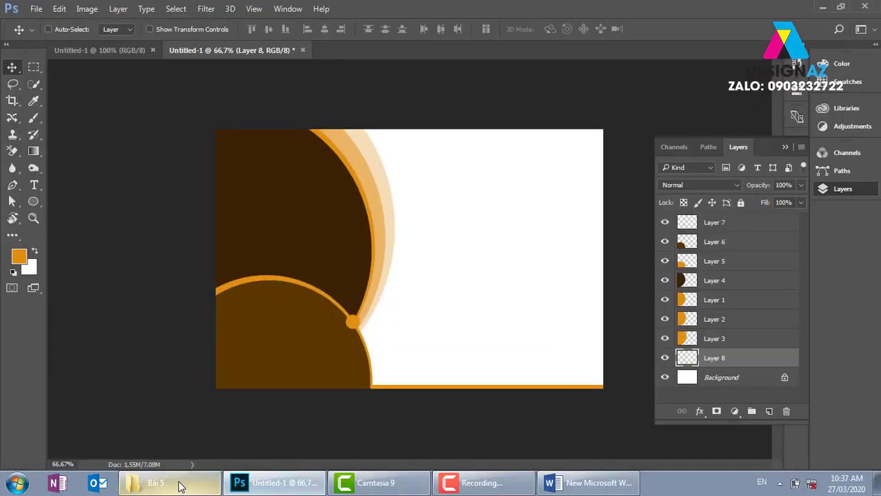
{"action": "left_click", "coordinate": [172, 483]}
- Preview the Wooden-background JPG, close the viewer, and drag the file toward Photoshop
{"action": "left_click", "coordinate": [713, 104]}
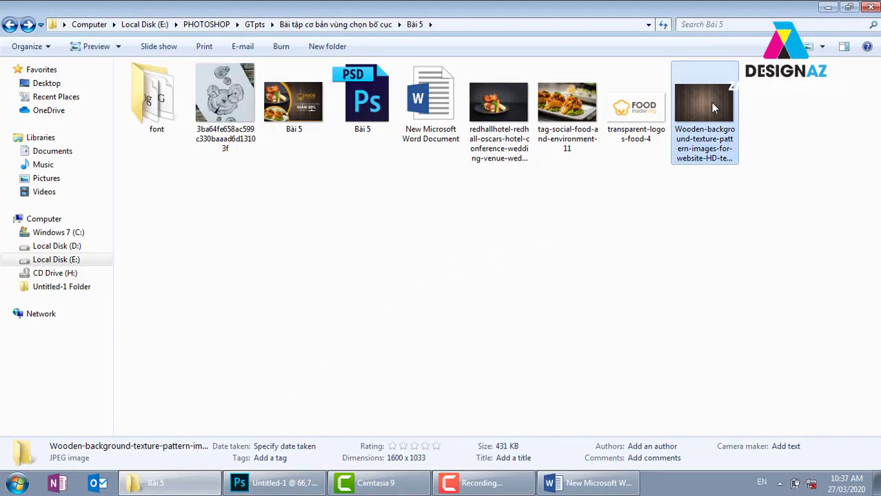
{"action": "double_click", "coordinate": [713, 107]}
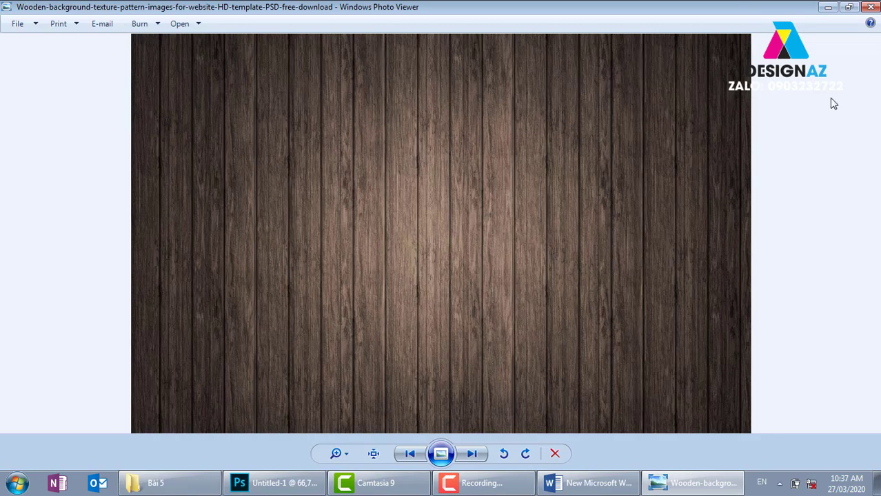
{"action": "left_click", "coordinate": [871, 7]}
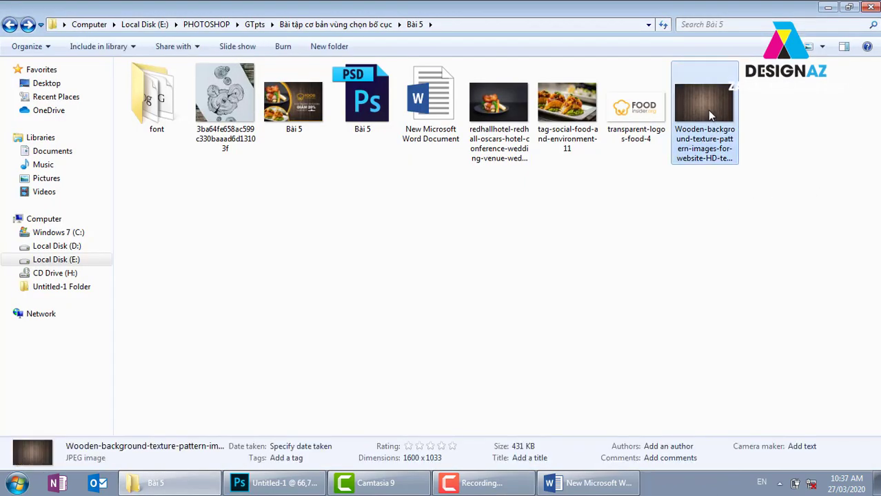
{"action": "mouse_move", "coordinate": [710, 115]}
{"action": "left_mouse_down"}
{"action": "mouse_move", "coordinate": [356, 421]}
{"action": "mouse_move", "coordinate": [691, 39]}
{"action": "left_mouse_up"}
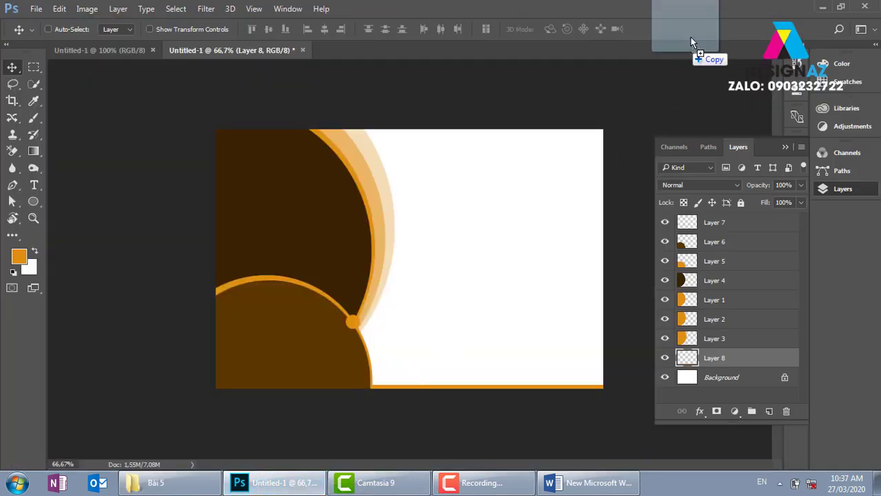
- Open the wood texture JPEG in Photoshop, select and copy all of it, then close it
{"action": "left_click_drag", "start_coordinate": [691, 39], "coordinate": [686, 34]}
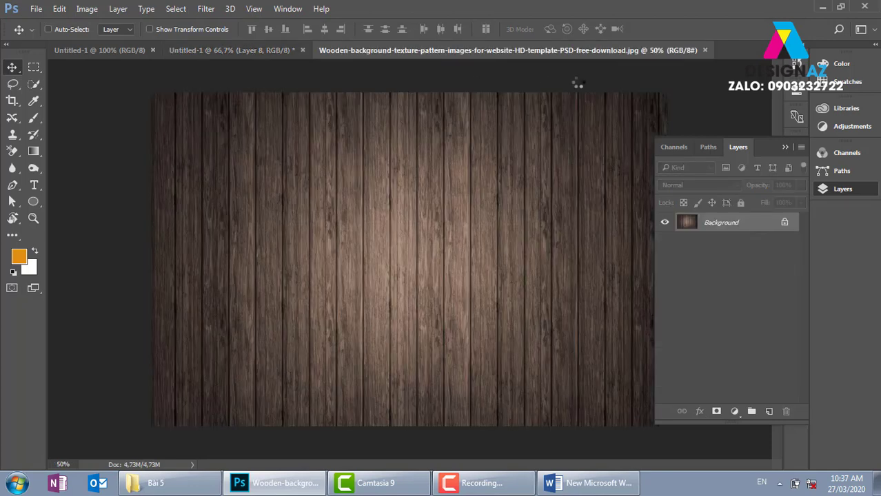
{"action": "key", "text": "ctrl+a"}
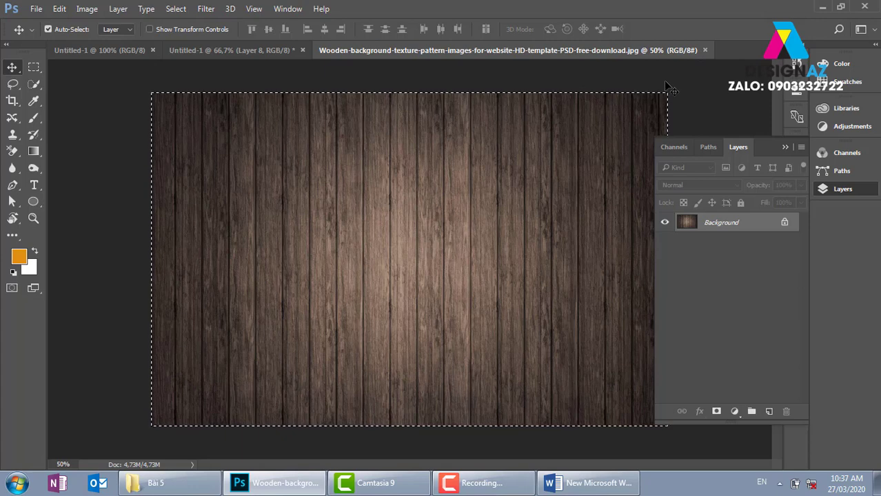
{"action": "key", "text": "ctrl+w"}
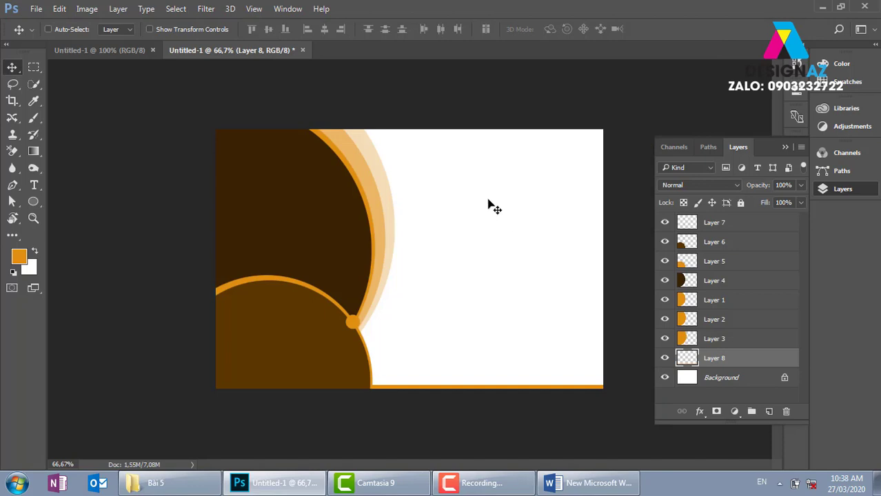
- Make the Background layer active and paste the wood texture above it
{"action": "right_click", "coordinate": [490, 202]}
{"action": "left_click", "coordinate": [520, 216]}
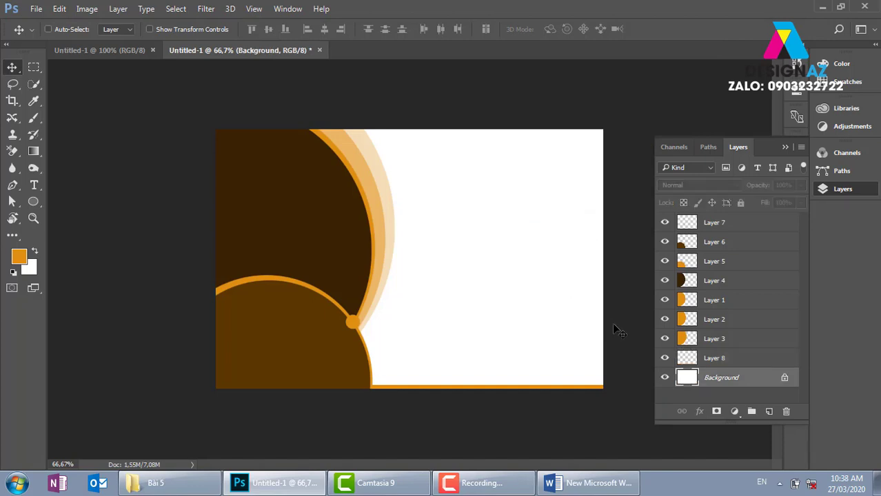
{"action": "right_click", "coordinate": [521, 229]}
{"action": "left_click", "coordinate": [528, 237]}
{"action": "key", "text": "ctrl+v"}
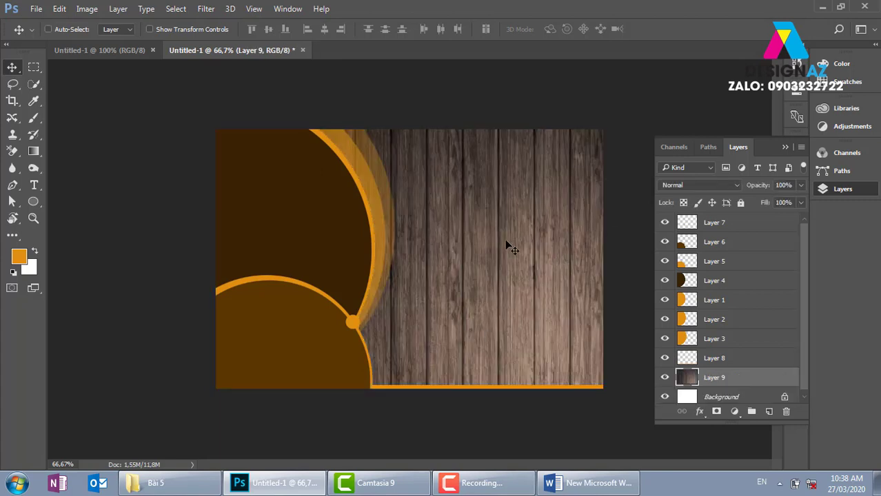
- Scale and position the pasted wood texture on Layer 9 to cover the whole canvas
{"action": "key", "text": "ctrl+minus"}
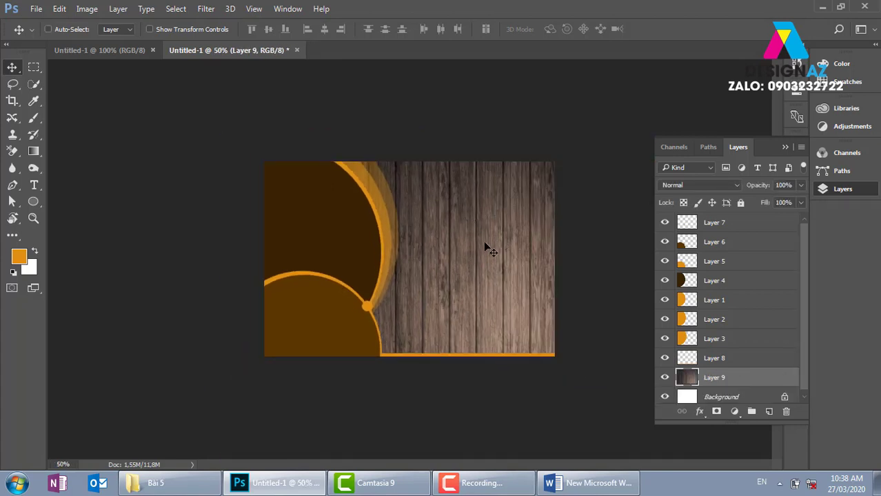
{"action": "key", "text": "ctrl+t"}
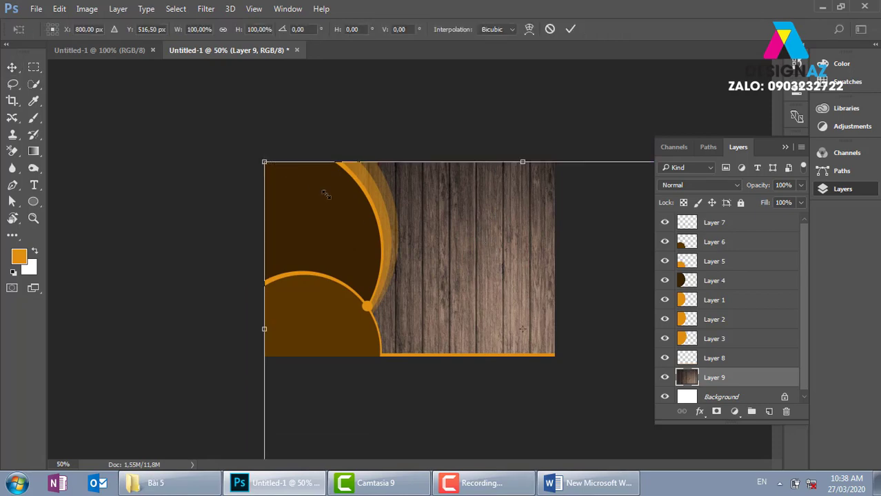
{"action": "left_click_drag", "start_coordinate": [326, 194], "coordinate": [398, 227]}
{"action": "mouse_move", "coordinate": [586, 272]}
{"action": "left_mouse_down"}
{"action": "mouse_move", "coordinate": [530, 239]}
{"action": "mouse_move", "coordinate": [508, 206]}
{"action": "left_mouse_up"}
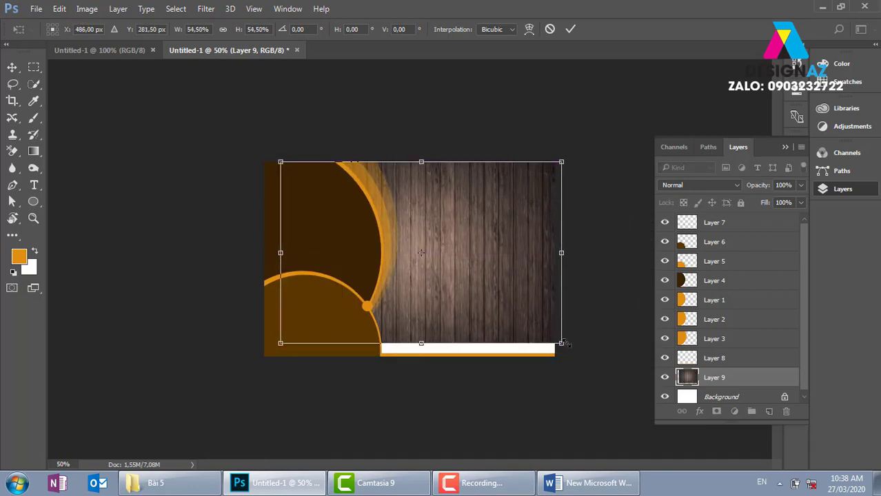
{"action": "left_click_drag", "start_coordinate": [562, 343], "coordinate": [582, 356]}
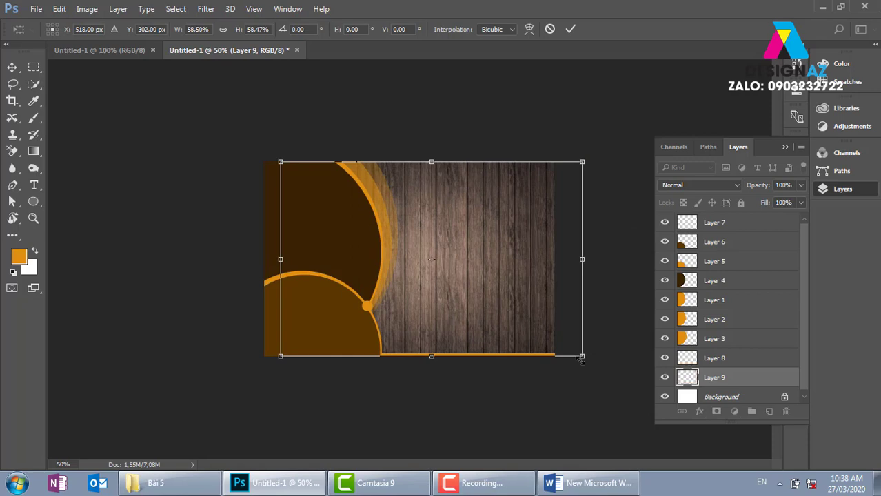
{"action": "key", "text": "Return"}
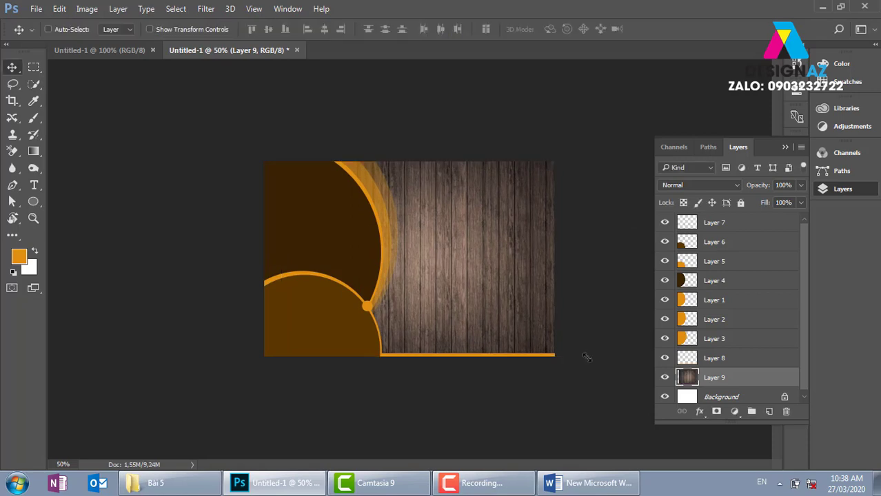
{"action": "key", "text": "ctrl+plus"}
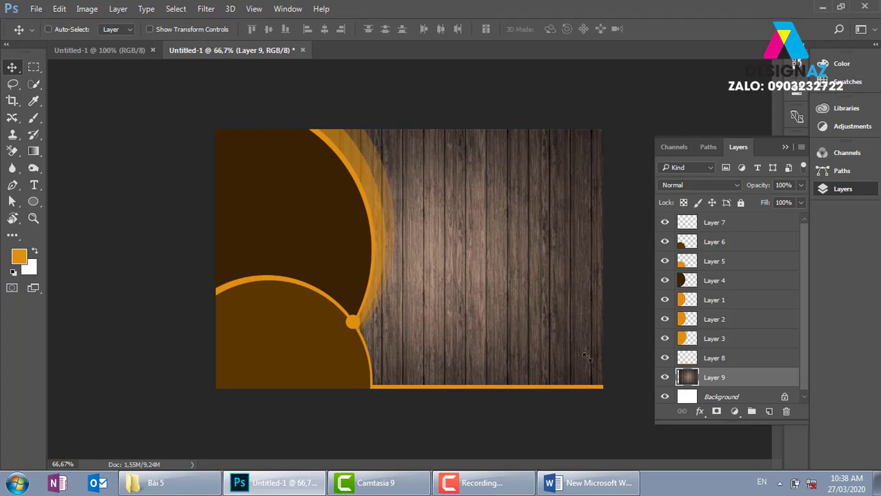
- Duplicate wood Layer 9 and set the copy's blend mode to Multiply
{"action": "right_click", "coordinate": [541, 195]}
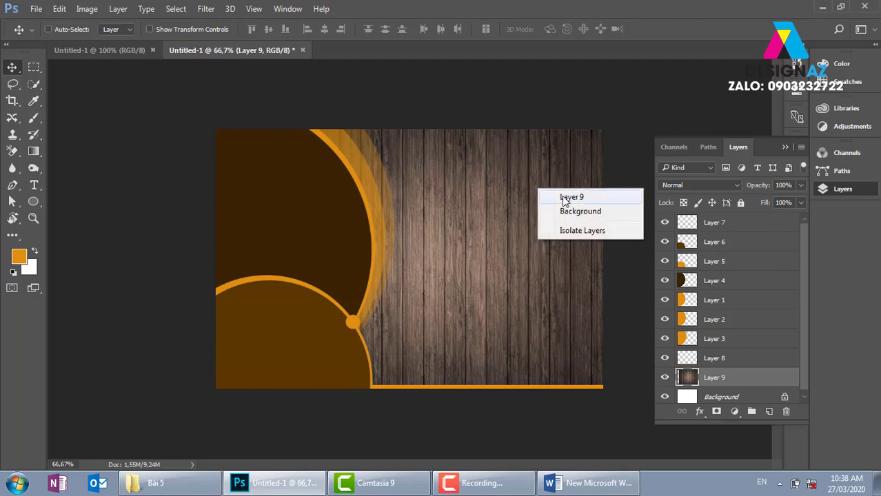
{"action": "left_click", "coordinate": [562, 258]}
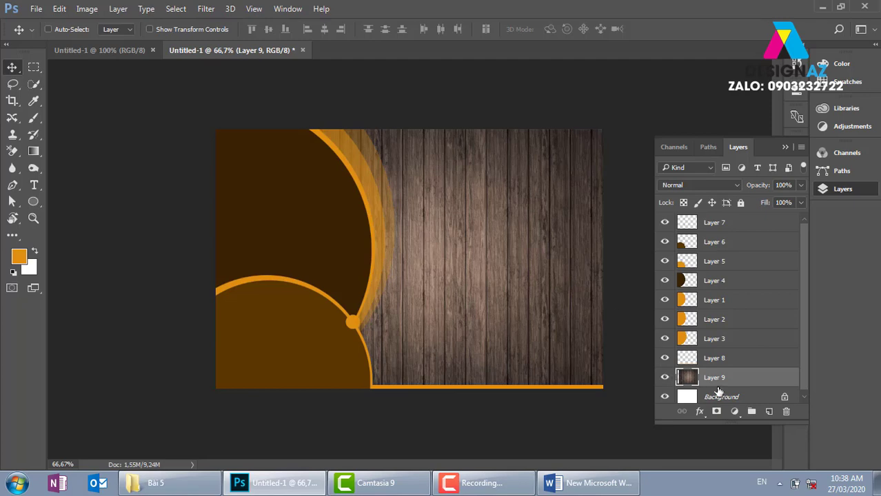
{"action": "key", "text": "ctrl+j"}
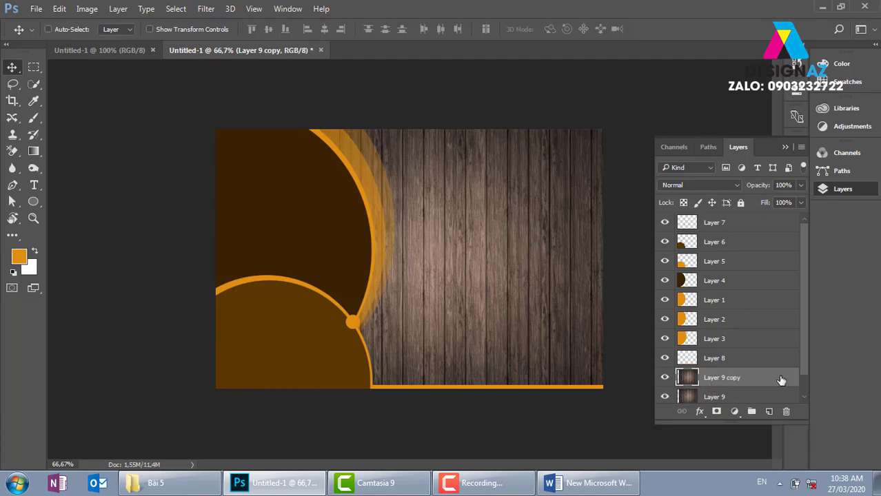
{"action": "scroll", "coordinate": [803, 364], "scroll_direction": "down", "scroll_amount": 1}
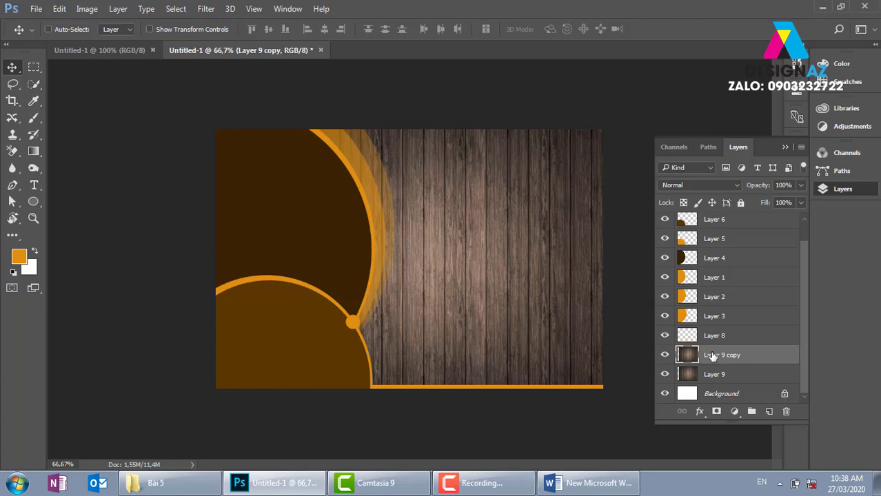
{"action": "left_click", "coordinate": [703, 185]}
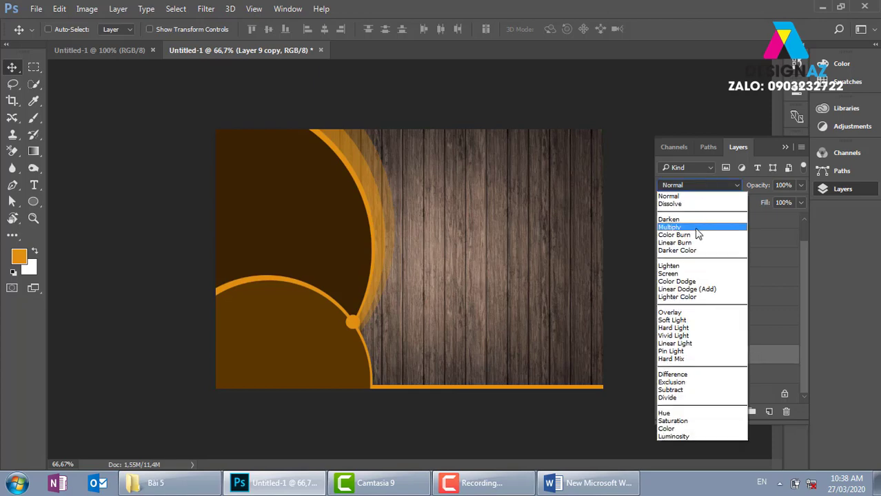
{"action": "left_click", "coordinate": [698, 228]}
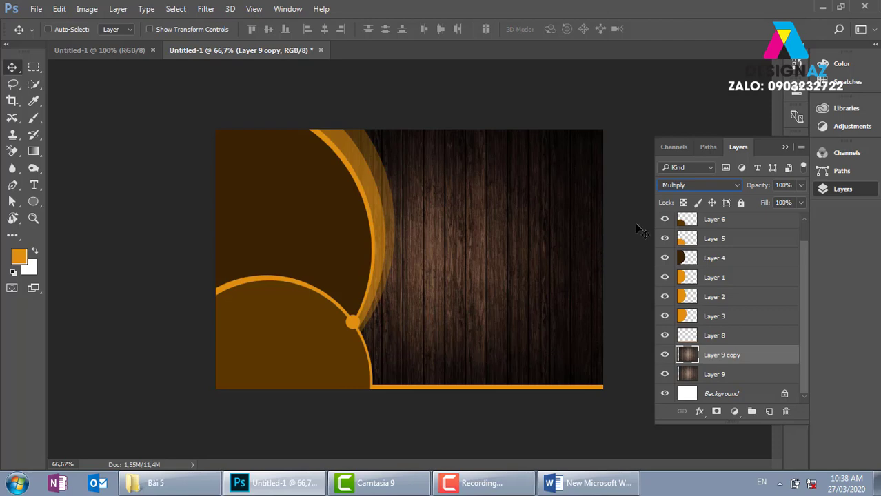
{"action": "left_click", "coordinate": [706, 186]}
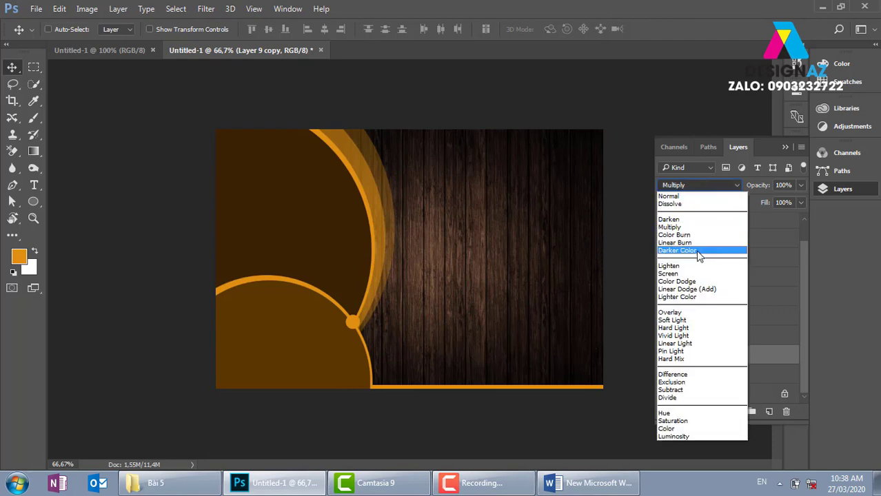
{"action": "left_click", "coordinate": [529, 152]}
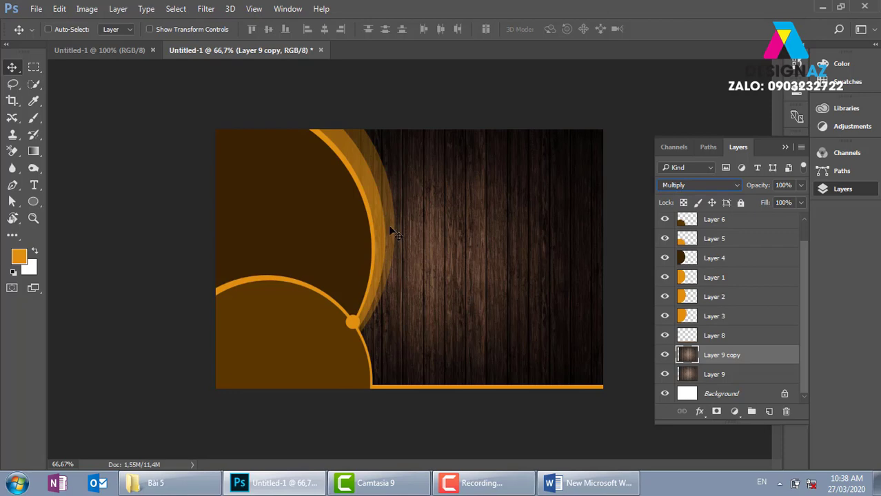
- Activate Layer 2 and load its translucent orange arc as a selection via its thumbnail
{"action": "right_click", "coordinate": [356, 159]}
{"action": "left_click", "coordinate": [377, 163]}
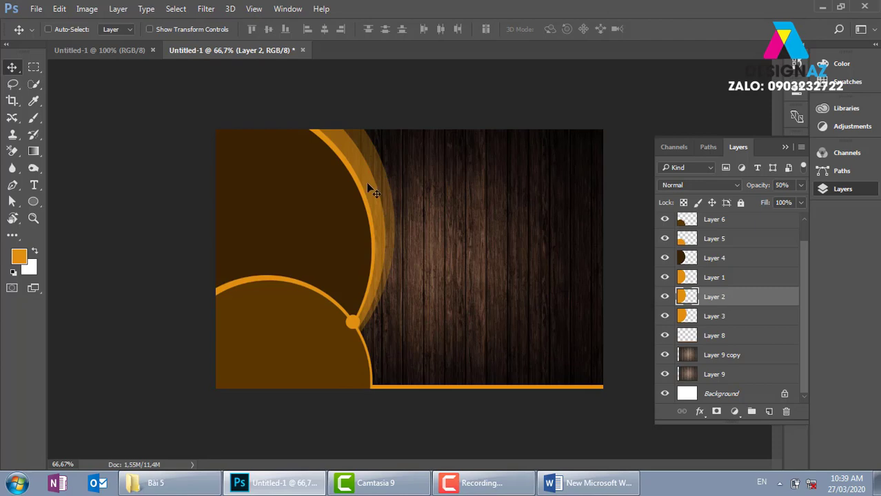
{"action": "right_click", "coordinate": [369, 190]}
{"action": "left_click", "coordinate": [386, 192]}
{"action": "left_click_drag", "start_coordinate": [381, 194], "coordinate": [397, 195]}
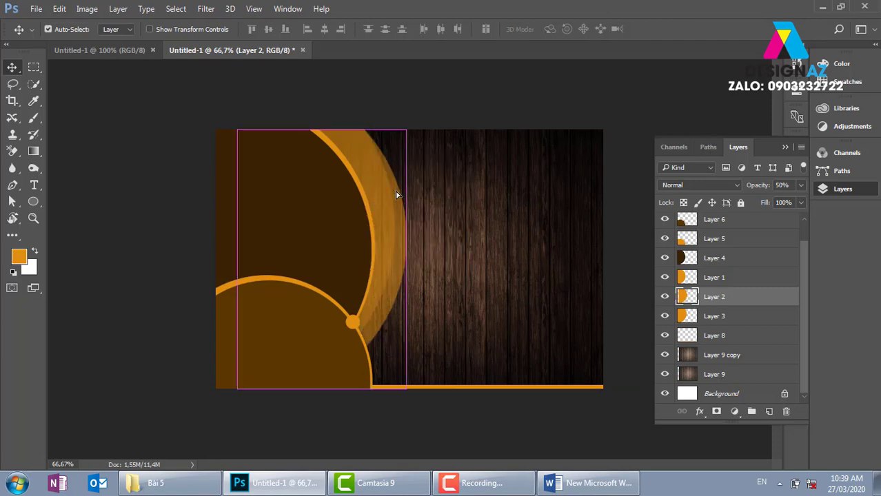
{"action": "key", "text": "ctrl+z"}
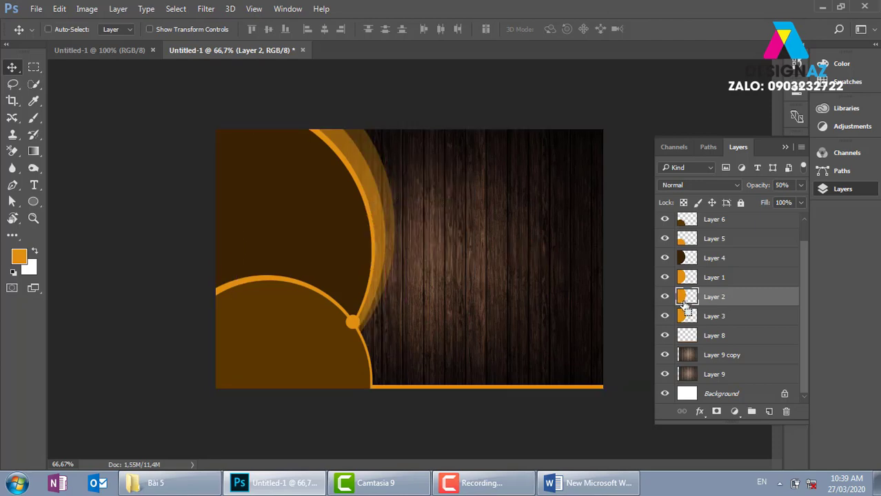
{"action": "left_click", "coordinate": [690, 300], "text": "ctrl"}
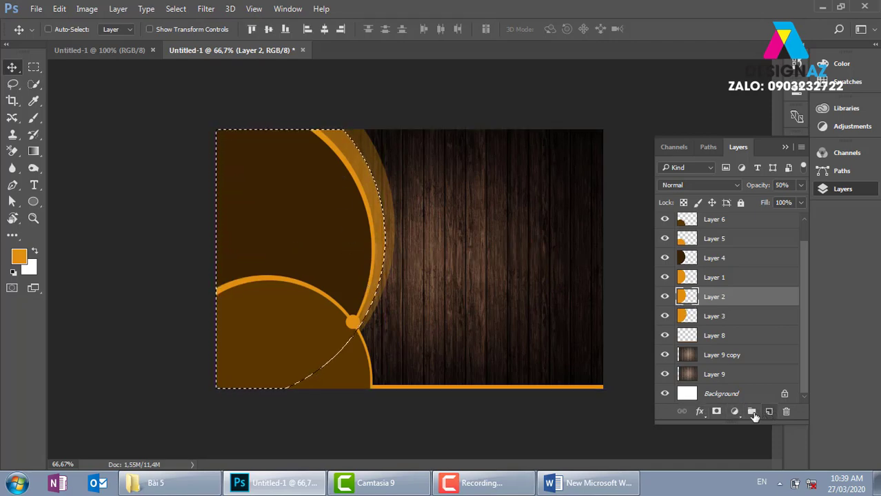
- On a new Layer 10, stroke the arc selection with a 2 px pale peach centre line
{"action": "left_click", "coordinate": [770, 411]}
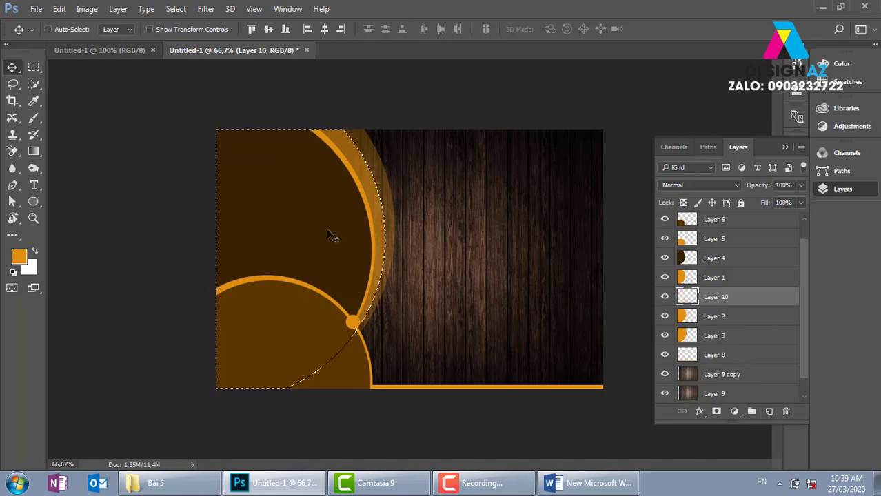
{"action": "key", "text": "m"}
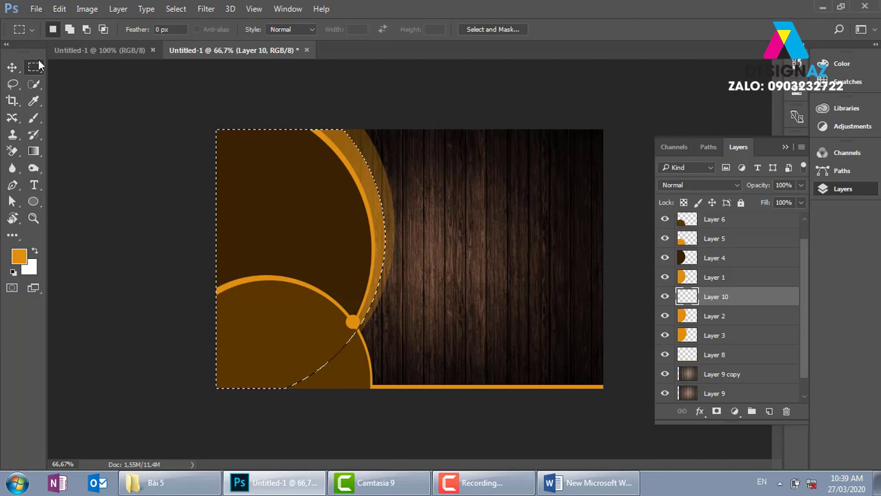
{"action": "right_click", "coordinate": [352, 224]}
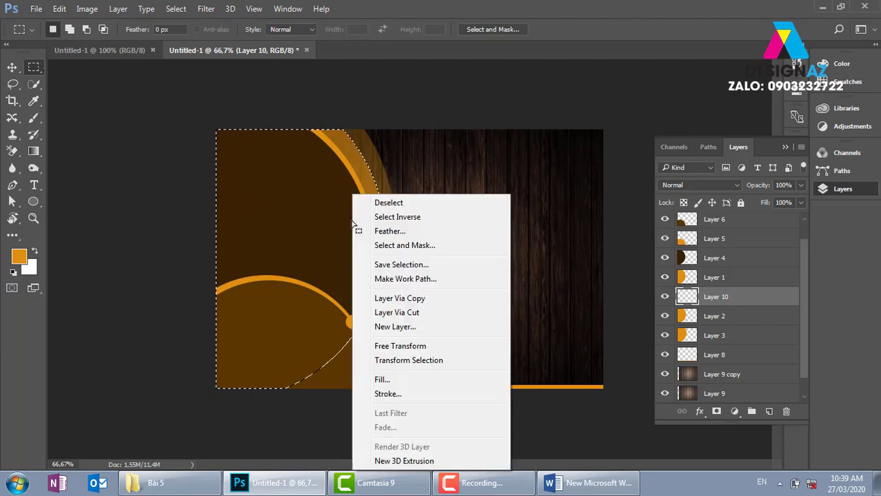
{"action": "left_click", "coordinate": [388, 394]}
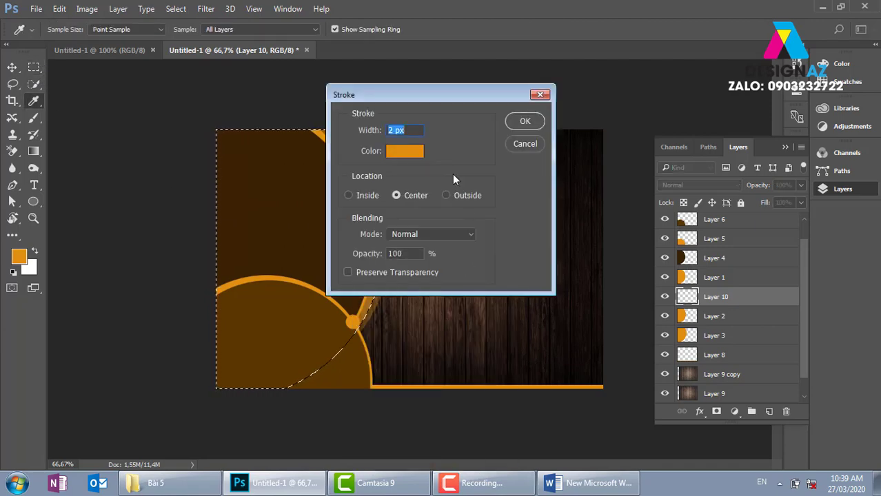
{"action": "left_click", "coordinate": [404, 152]}
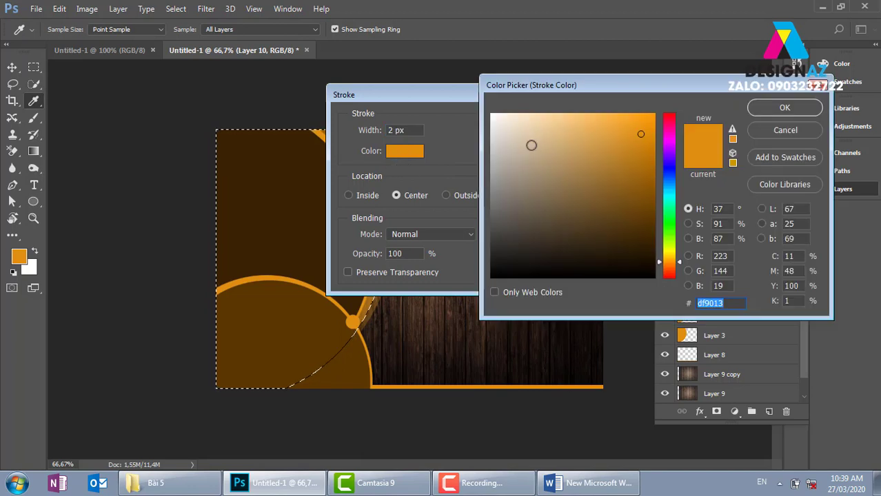
{"action": "left_click_drag", "start_coordinate": [532, 146], "coordinate": [520, 104]}
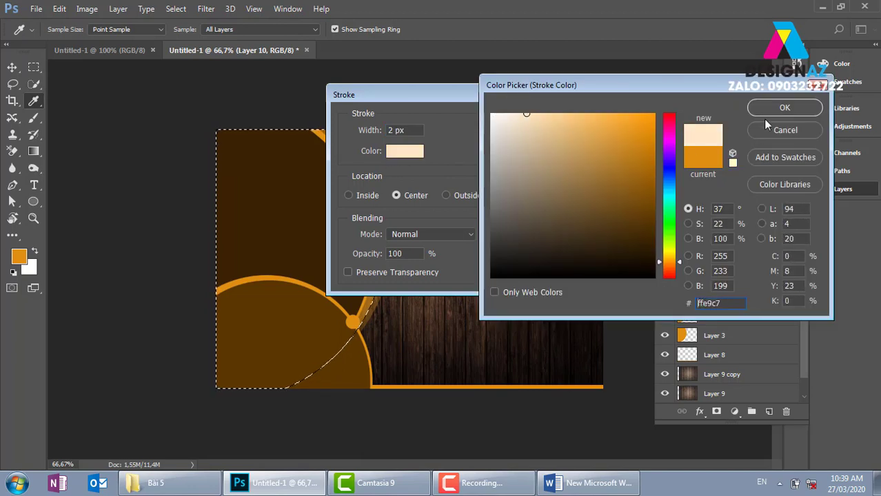
{"action": "left_click", "coordinate": [783, 109]}
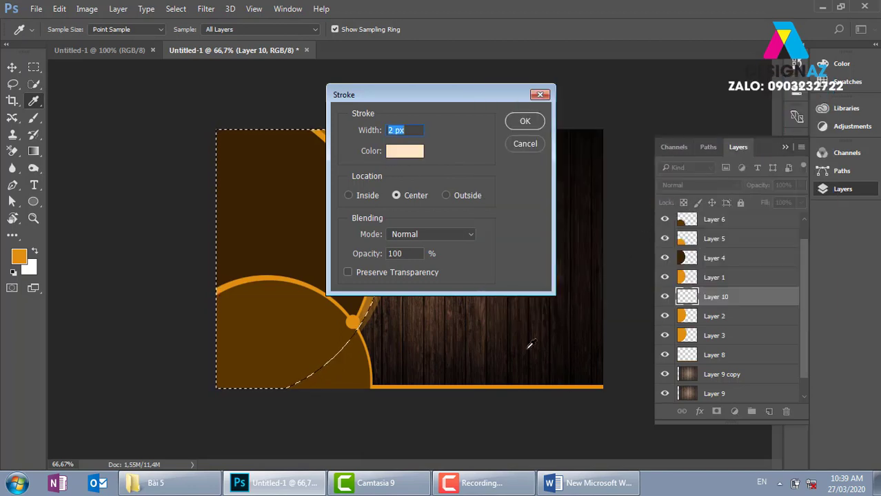
{"action": "left_click", "coordinate": [525, 123]}
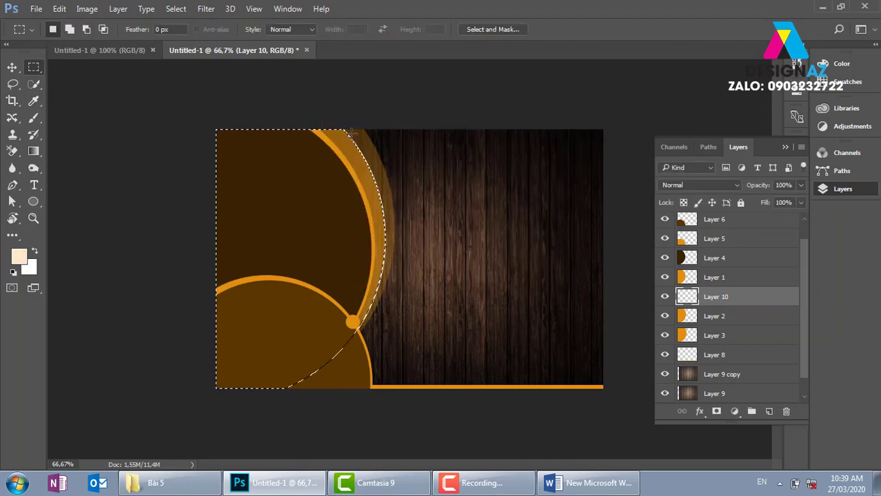
- Deselect and set Layer 10's blend mode to Overlay
{"action": "key", "text": "ctrl+d"}
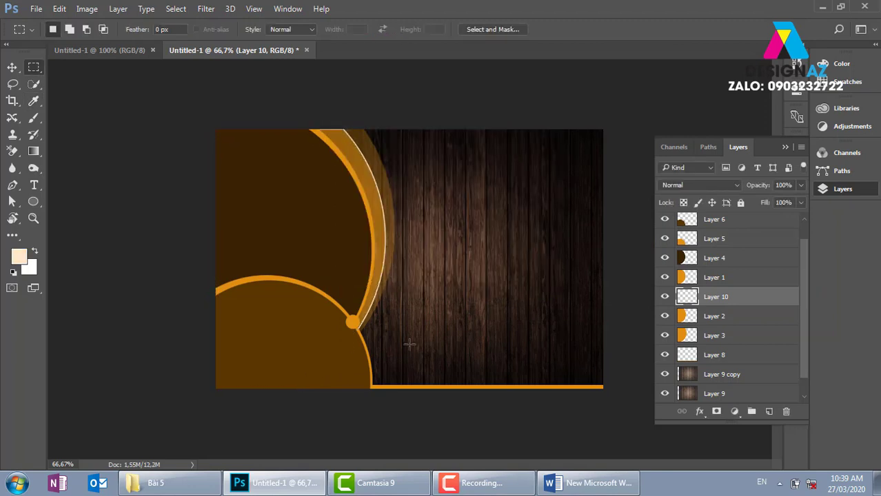
{"action": "left_click", "coordinate": [12, 67]}
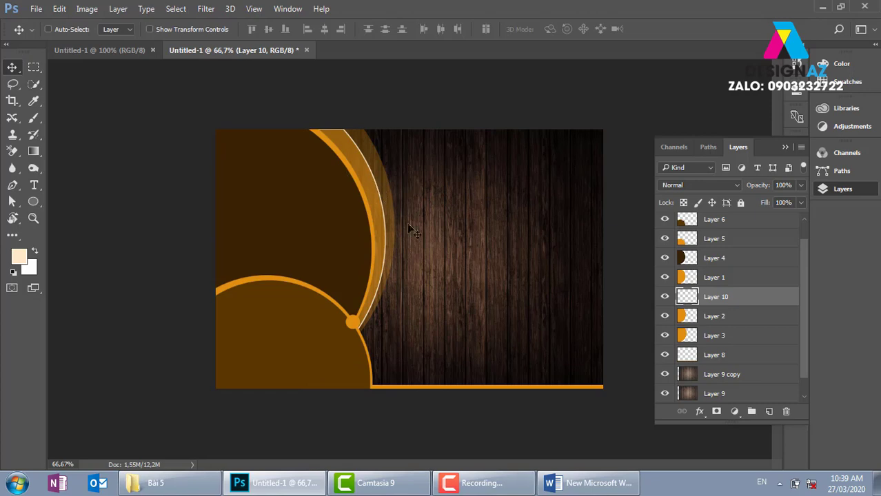
{"action": "left_click", "coordinate": [718, 186]}
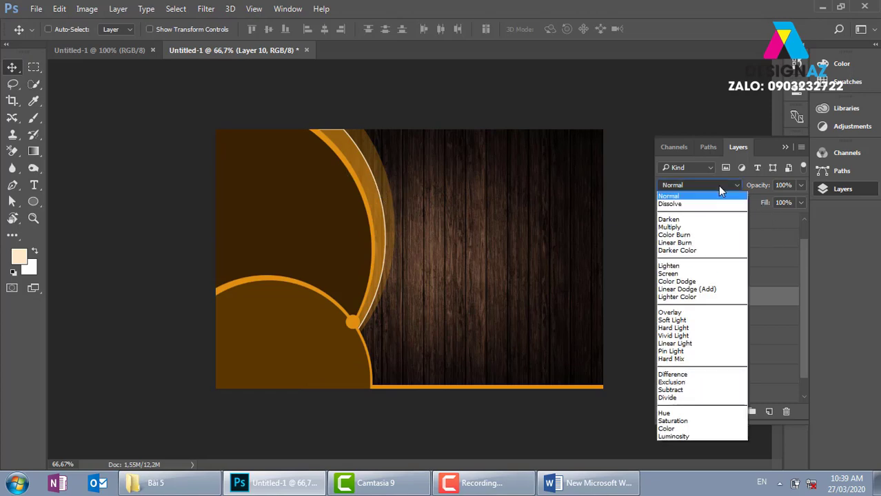
{"action": "left_click", "coordinate": [679, 314]}
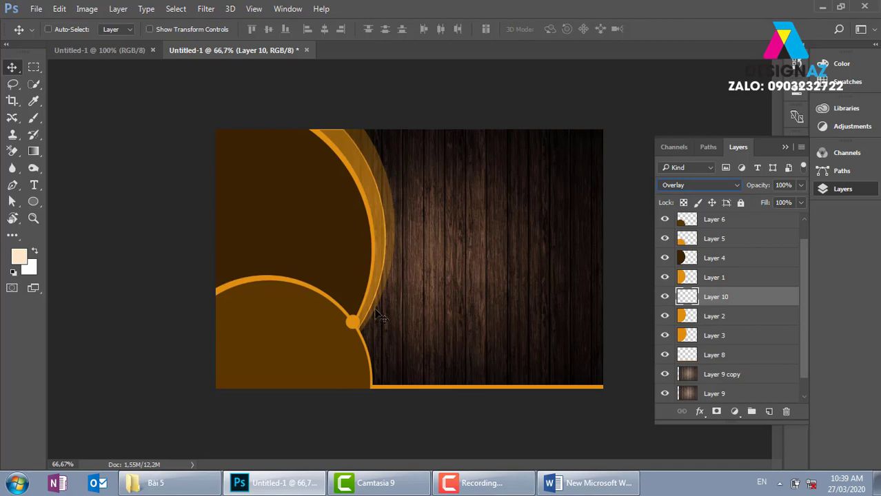
- Make Layer 3 active and load its translucent orange band as a selection
{"action": "right_click", "coordinate": [387, 191]}
{"action": "left_click", "coordinate": [412, 202]}
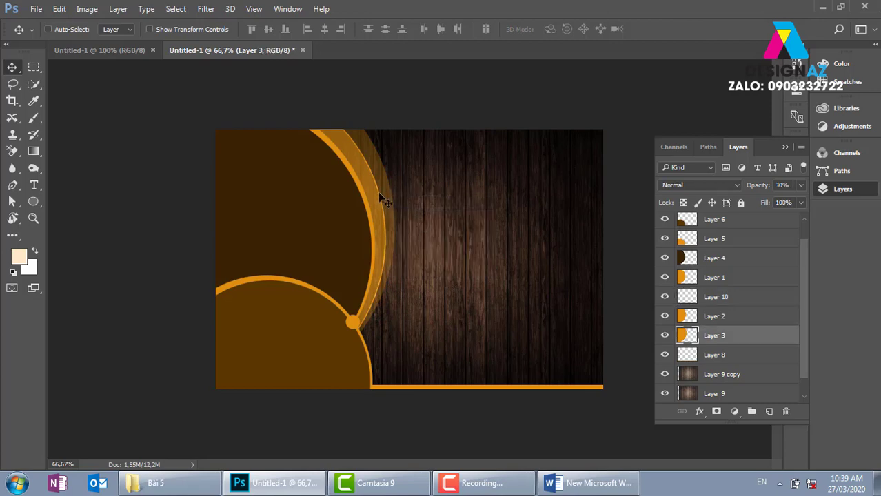
{"action": "left_click_drag", "start_coordinate": [379, 197], "coordinate": [413, 199]}
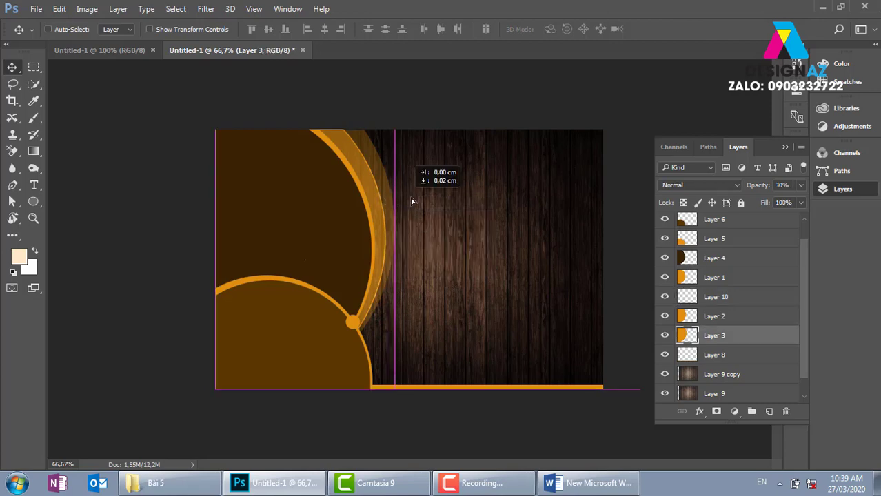
{"action": "left_click", "coordinate": [688, 335], "text": "ctrl"}
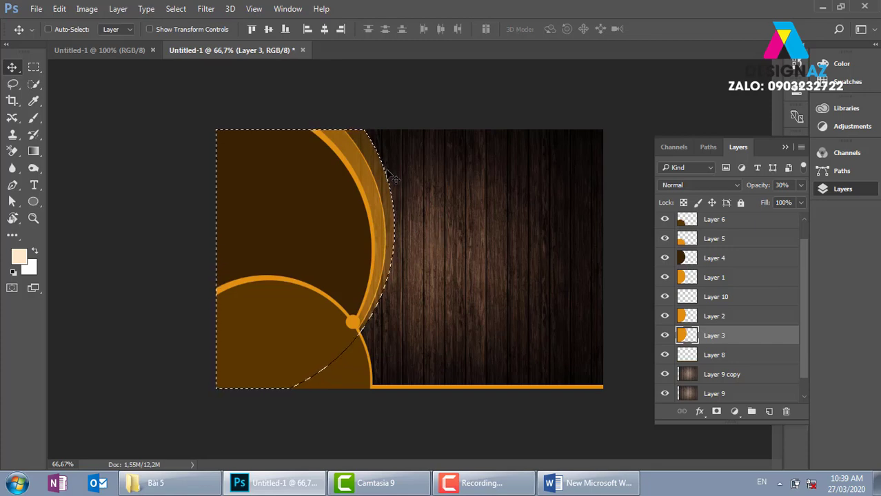
- Stroke the band outline 2 px peach on a new Layer 11, then deselect
{"action": "left_click", "coordinate": [770, 413]}
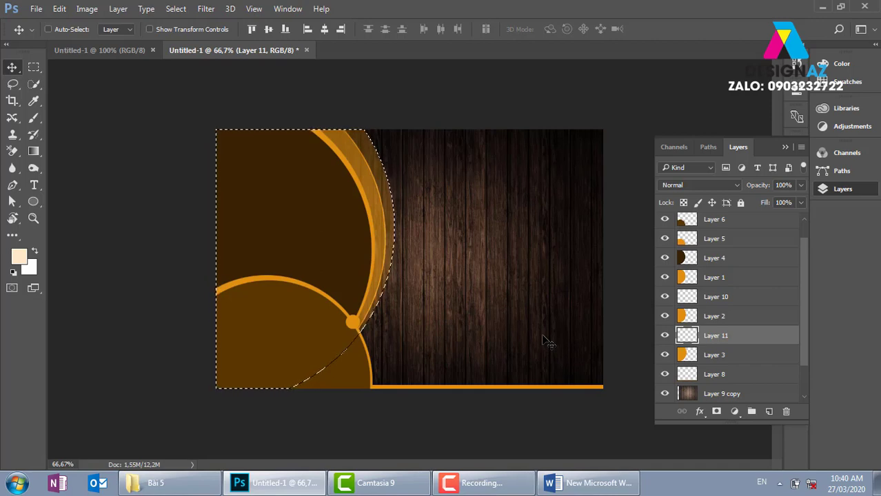
{"action": "key", "text": "m"}
{"action": "right_click", "coordinate": [387, 221]}
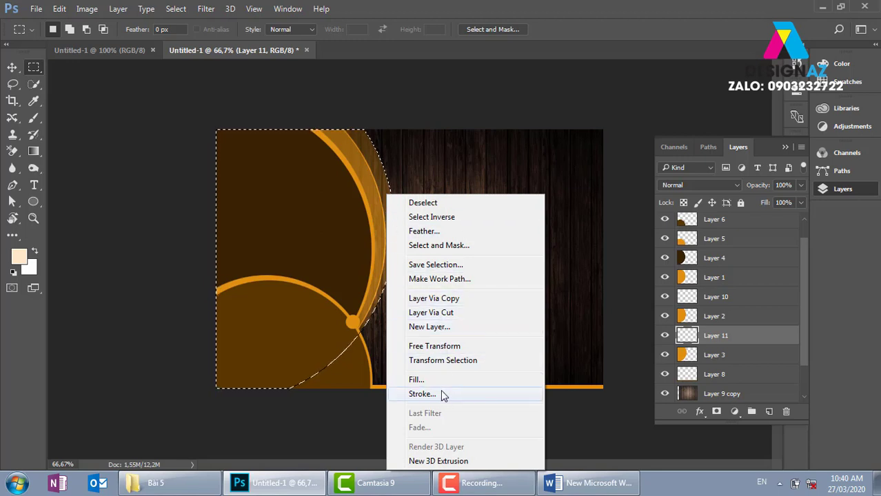
{"action": "left_click", "coordinate": [441, 394]}
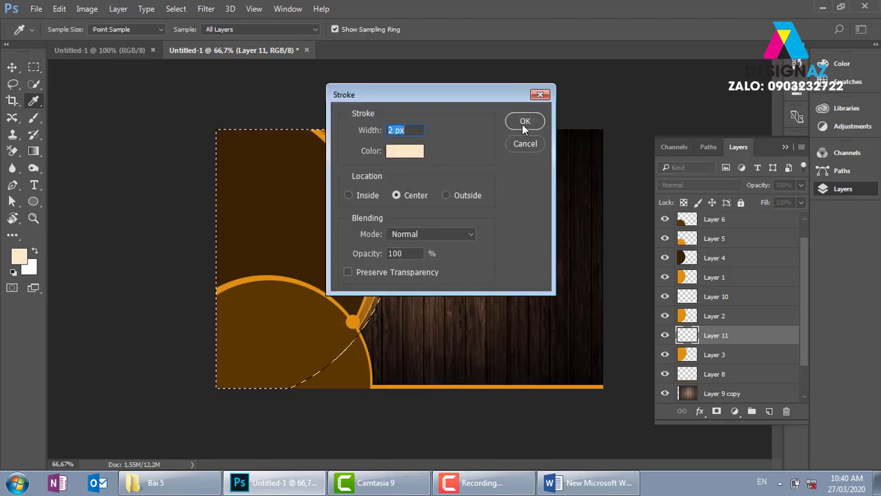
{"action": "left_click", "coordinate": [524, 124]}
{"action": "key", "text": "v"}
{"action": "key", "text": "ctrl+d"}
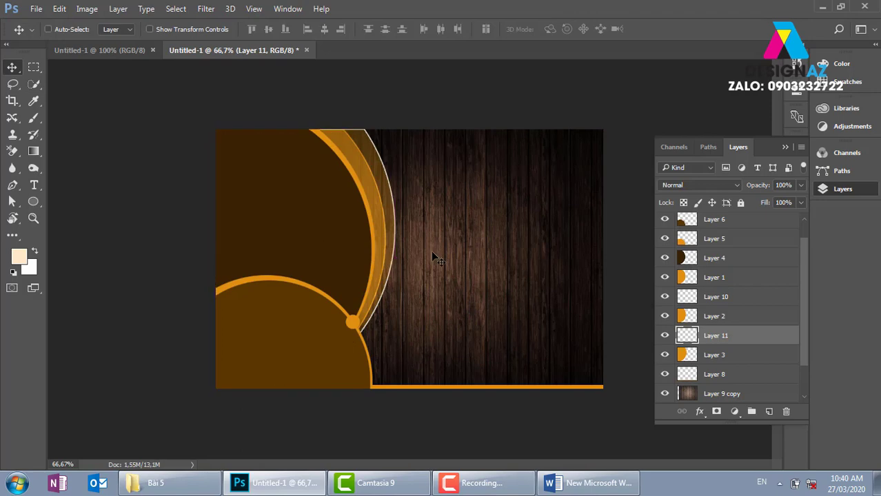
- Set Layer 11's blend mode to Overlay
{"action": "left_click", "coordinate": [700, 185]}
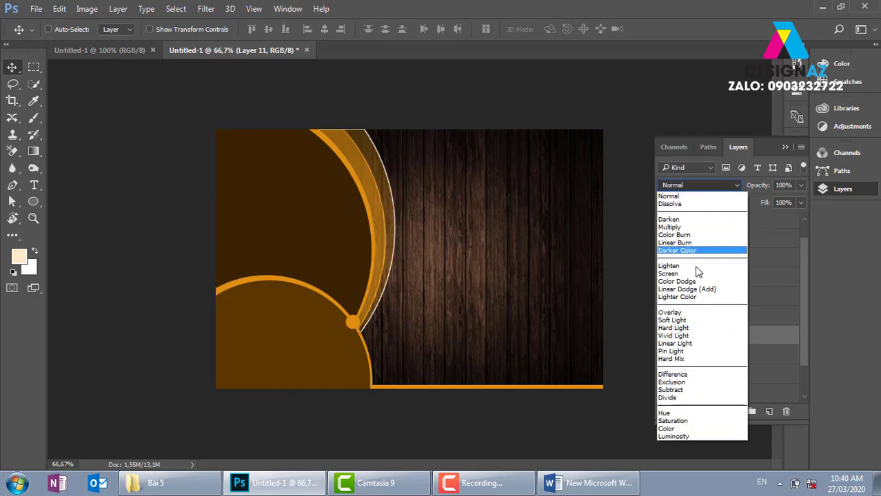
{"action": "left_click", "coordinate": [680, 309]}
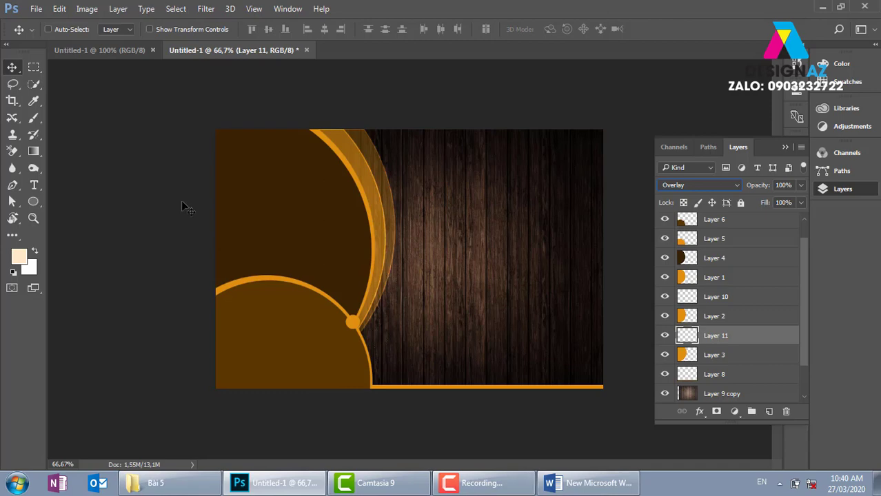
{"action": "left_click", "coordinate": [34, 202]}
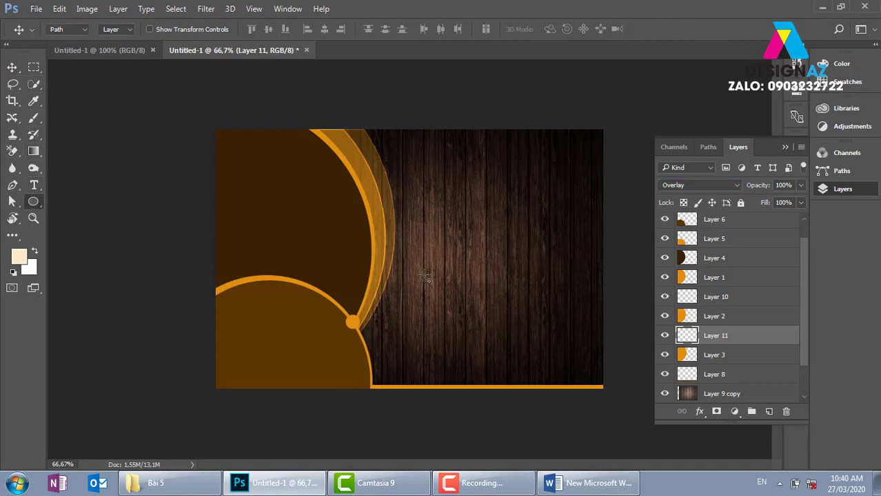
- Select a small circle on the outer arc, add Layer 12 for the peach dot, and blend it in Overlay
{"action": "left_click", "coordinate": [33, 67]}
{"action": "left_click", "coordinate": [99, 74]}
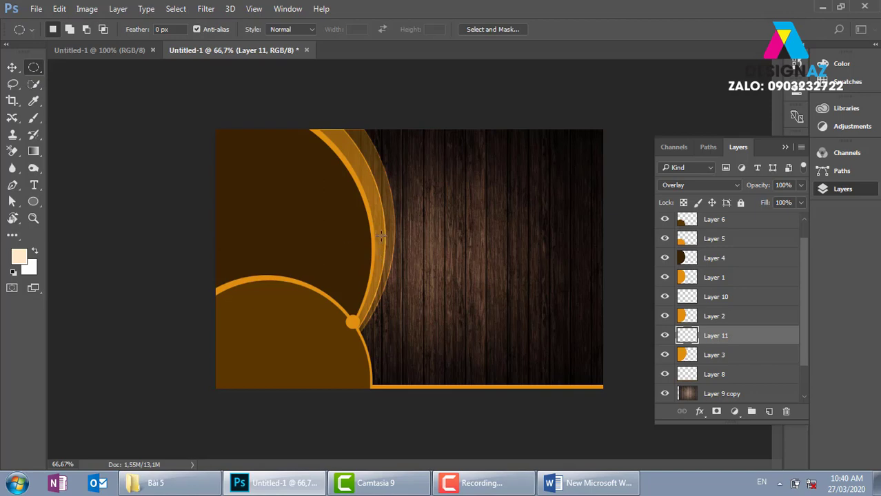
{"action": "left_click_drag", "start_coordinate": [390, 222], "coordinate": [396, 231]}
{"action": "left_click", "coordinate": [769, 412]}
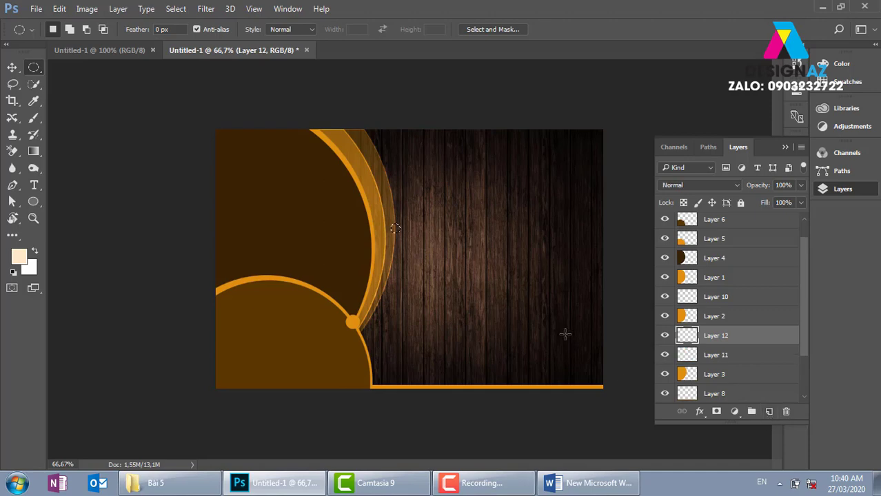
{"action": "key", "text": "v"}
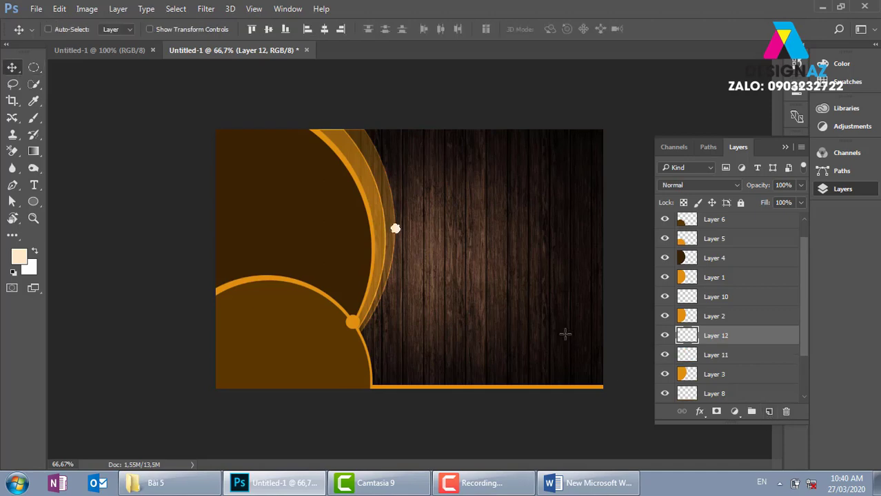
{"action": "left_click", "coordinate": [712, 186]}
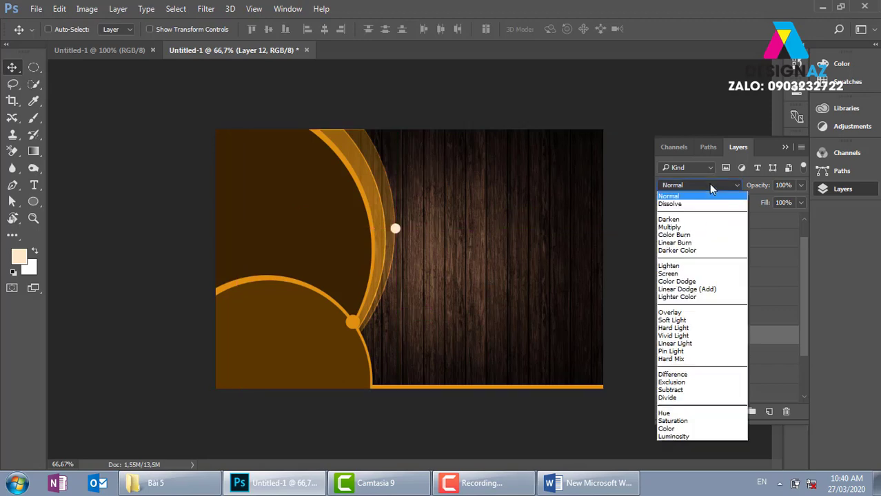
{"action": "left_click", "coordinate": [676, 313]}
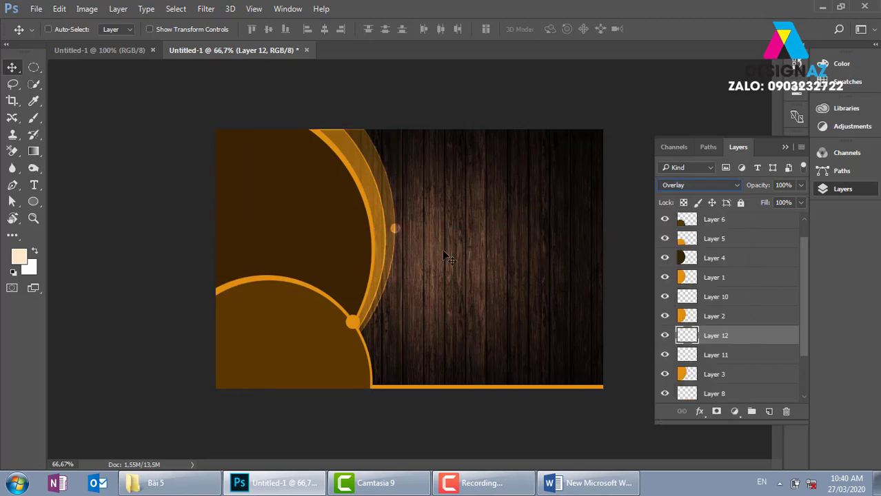
{"action": "key", "text": "ctrl+plus"}
{"action": "key", "text": "ctrl+plus"}
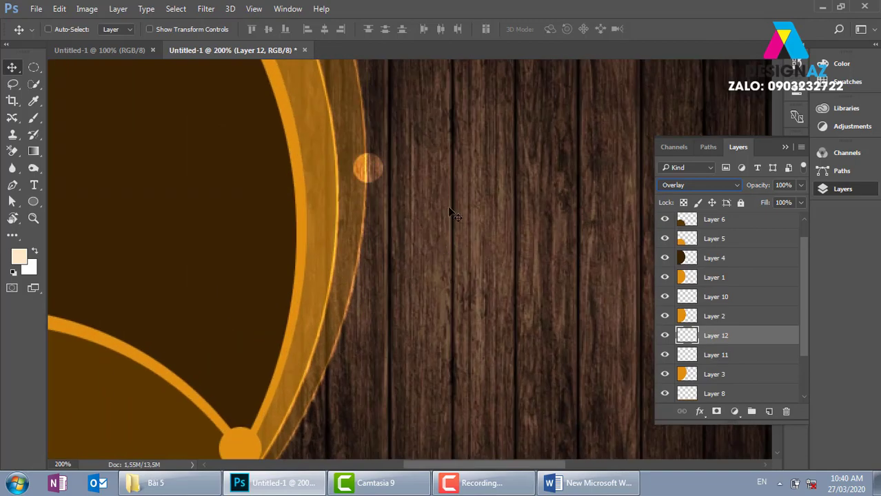
- Select a small circle lower on the orange ring and fill it peach on new Layer 13
{"action": "scroll", "coordinate": [441, 200], "scroll_direction": "up", "scroll_amount": 1}
{"action": "scroll", "coordinate": [442, 228], "scroll_direction": "up", "scroll_amount": 4}
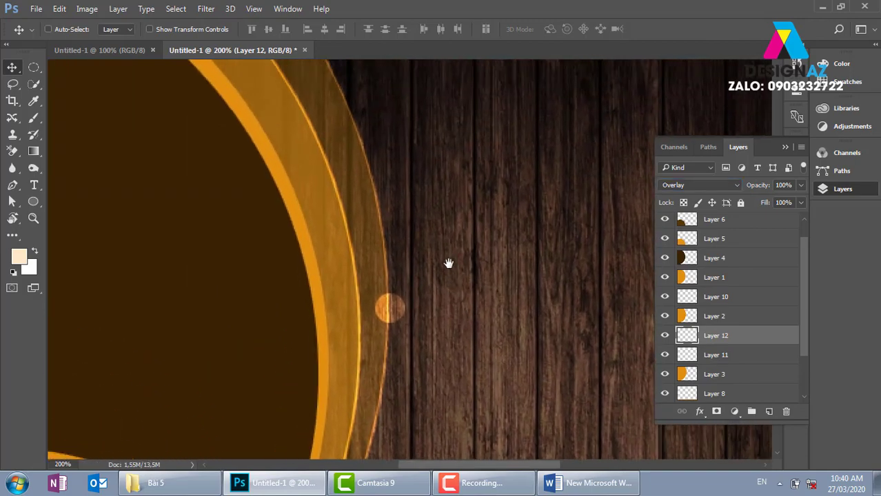
{"action": "left_click", "coordinate": [34, 67]}
{"action": "left_click_drag", "start_coordinate": [392, 364], "coordinate": [286, 384]}
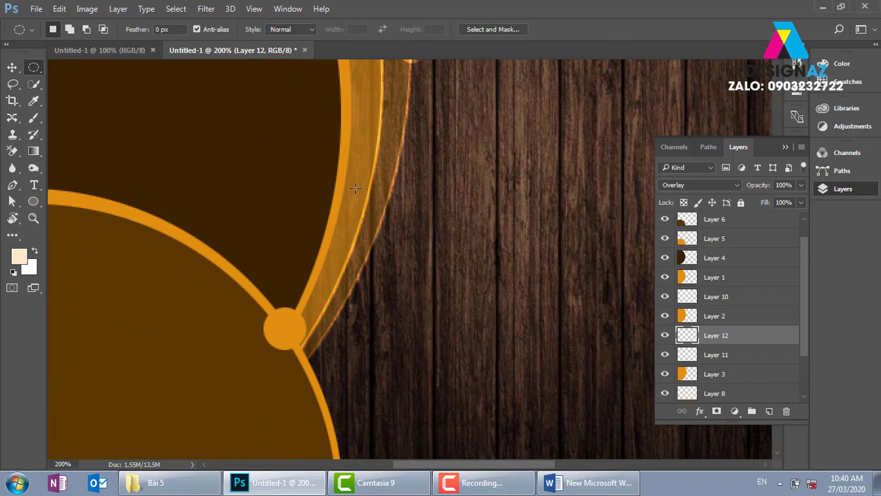
{"action": "left_click_drag", "start_coordinate": [355, 187], "coordinate": [382, 213]}
{"action": "left_click", "coordinate": [769, 411]}
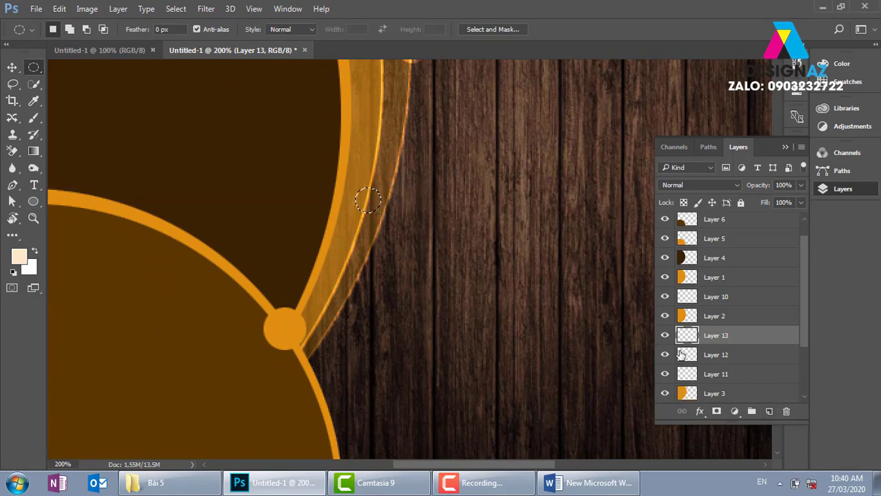
{"action": "key", "text": "alt+BackSpace"}
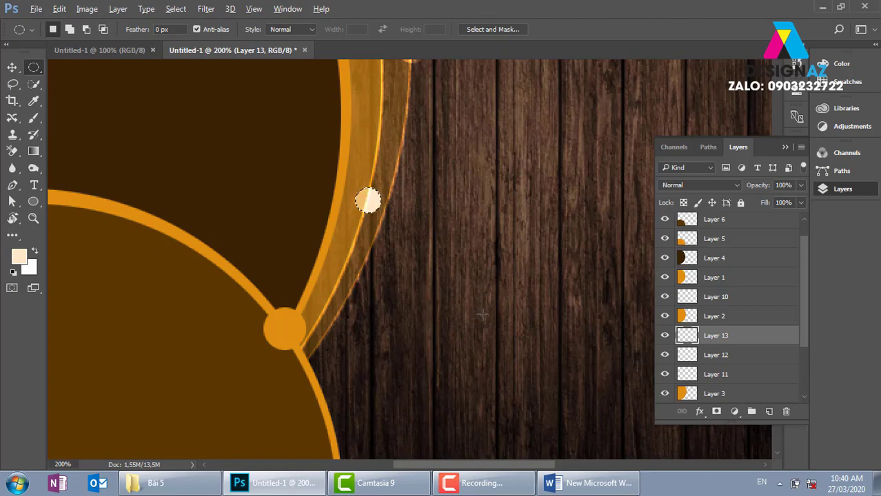
{"action": "key", "text": "v"}
{"action": "key", "text": "ctrl+d"}
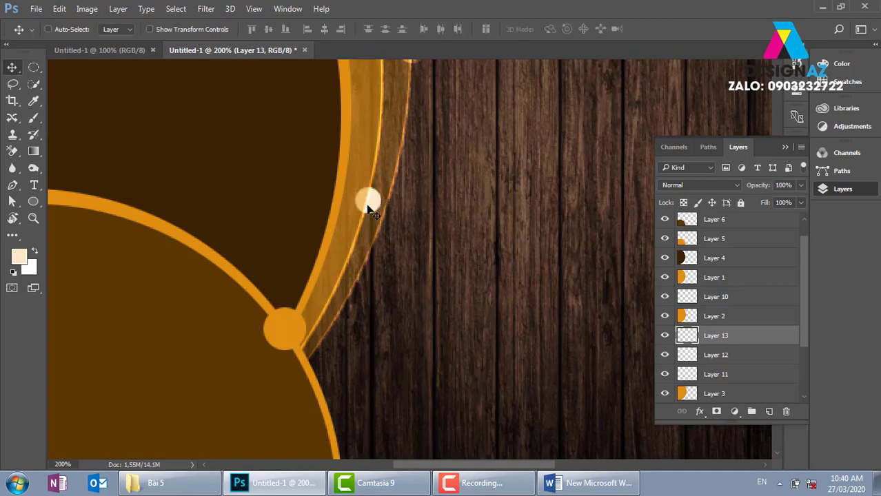
- Set Layer 13 to Overlay and re-centre the view on the circle junction dot
{"action": "left_click_drag", "start_coordinate": [369, 208], "coordinate": [370, 209]}
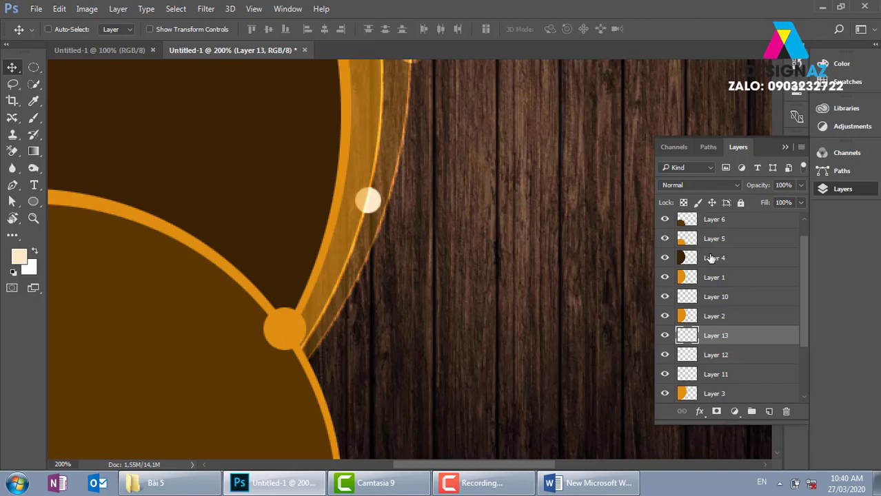
{"action": "left_click", "coordinate": [700, 185]}
{"action": "left_click", "coordinate": [684, 315]}
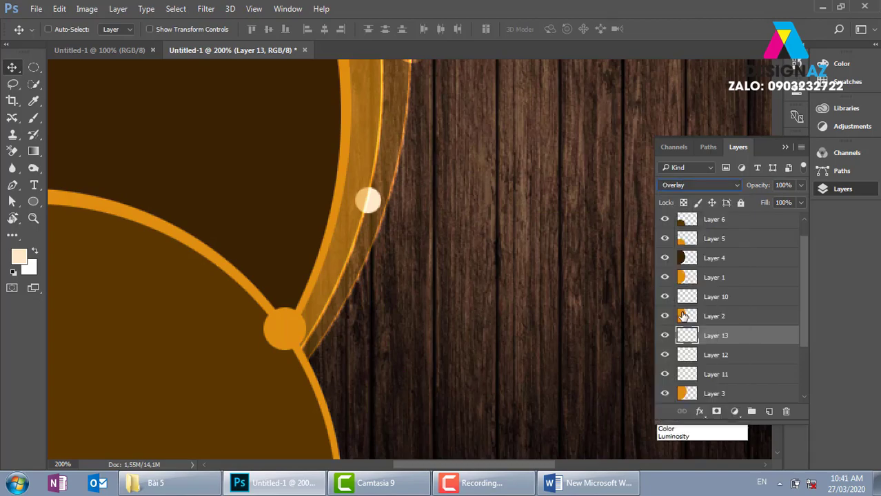
{"action": "scroll", "coordinate": [519, 266], "scroll_direction": "down", "scroll_amount": 1}
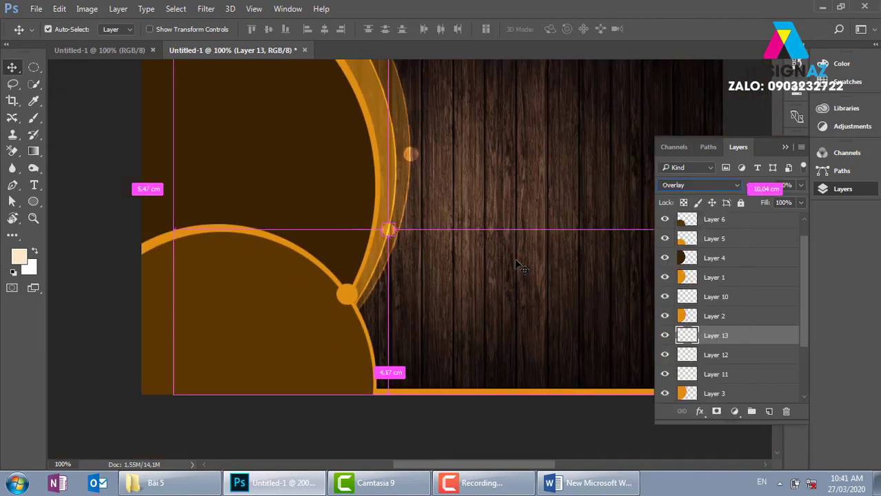
{"action": "scroll", "coordinate": [519, 266], "scroll_direction": "down", "scroll_amount": 1}
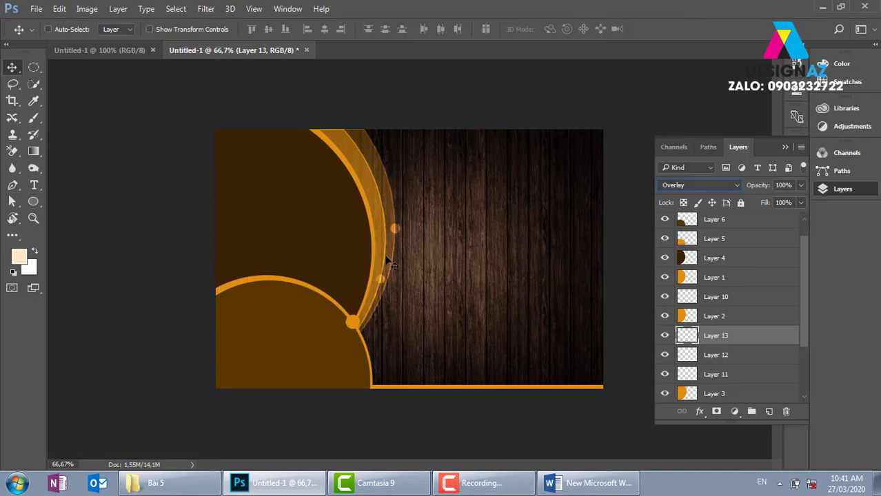
{"action": "scroll", "coordinate": [386, 238], "scroll_direction": "up", "scroll_amount": 1}
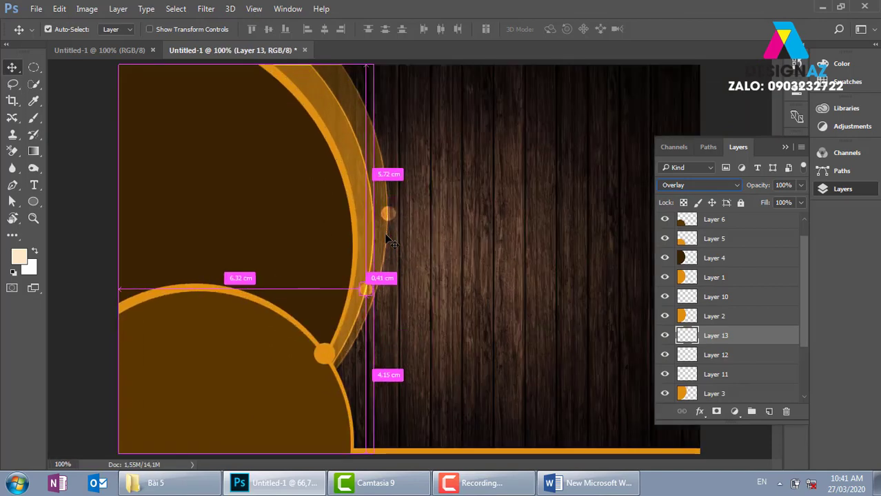
{"action": "scroll", "coordinate": [387, 238], "scroll_direction": "up", "scroll_amount": 1}
{"action": "left_click_drag", "start_coordinate": [413, 380], "coordinate": [456, 199]}
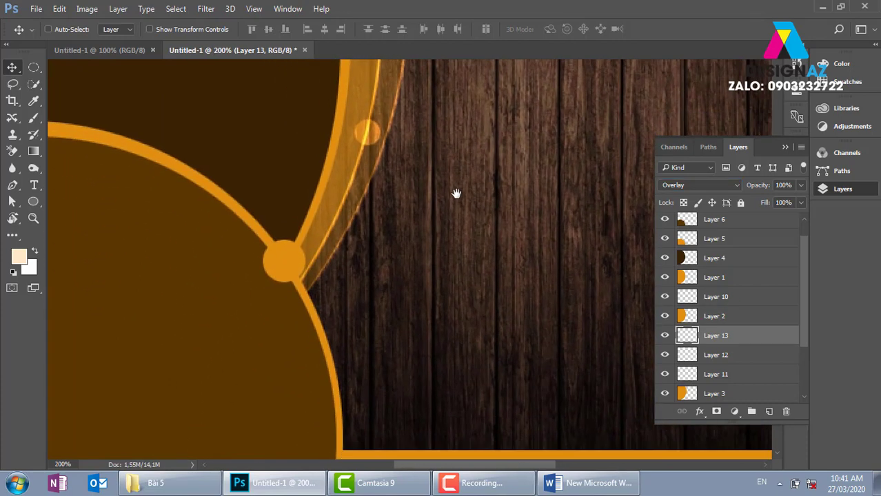
- Nudge Layer 7's junction dot down-right onto the arc meeting point, then zoom out to the whole design
{"action": "right_click", "coordinate": [293, 265]}
{"action": "left_click", "coordinate": [321, 268]}
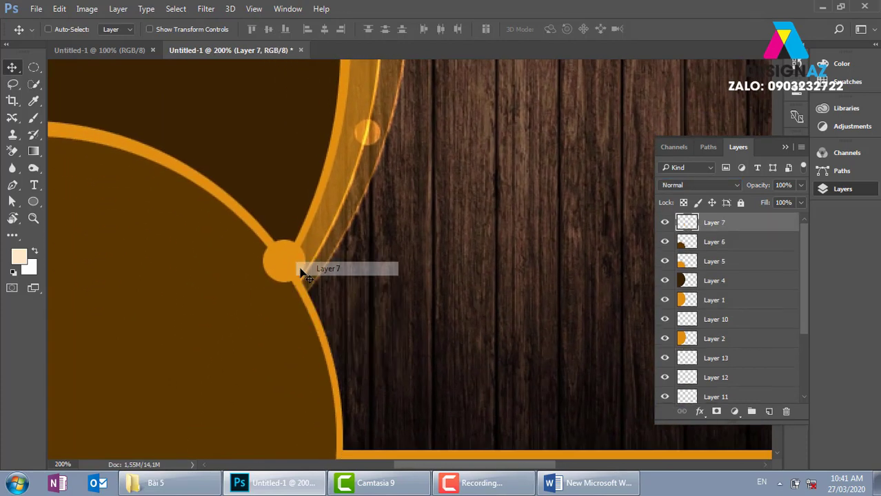
{"action": "left_click_drag", "start_coordinate": [301, 277], "coordinate": [307, 284]}
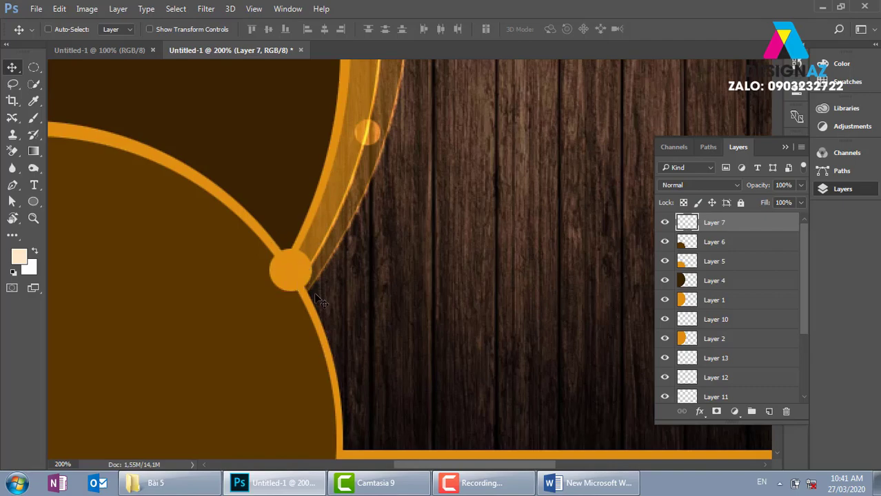
{"action": "key", "text": "ctrl+minus"}
{"action": "key", "text": "ctrl+minus"}
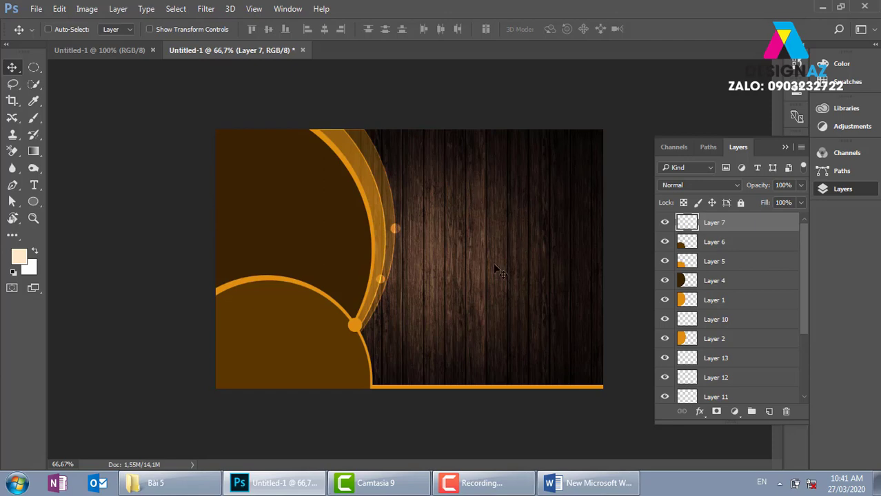
- Preview the design full screen, then briefly open transparent-logos-food-4 from the Bài 5 folder and close it
{"action": "key", "text": "f"}
{"action": "key", "text": "f"}
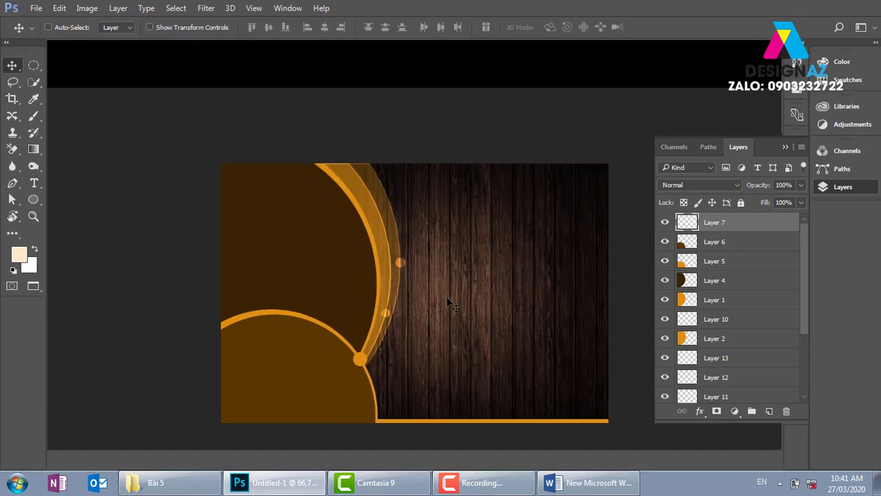
{"action": "key", "text": "f"}
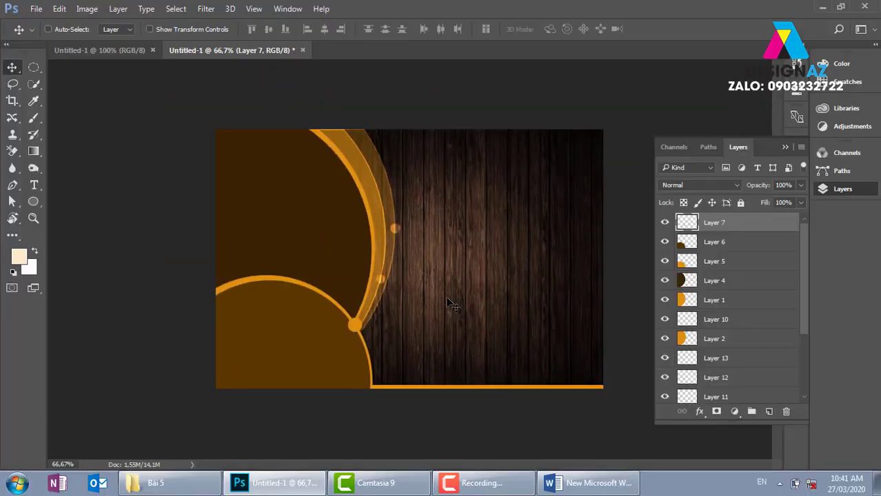
{"action": "left_click", "coordinate": [173, 485]}
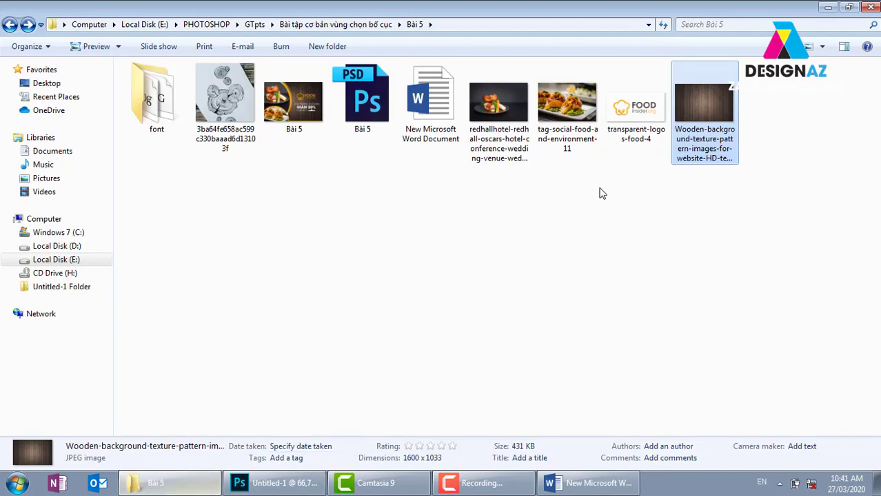
{"action": "left_click", "coordinate": [629, 141]}
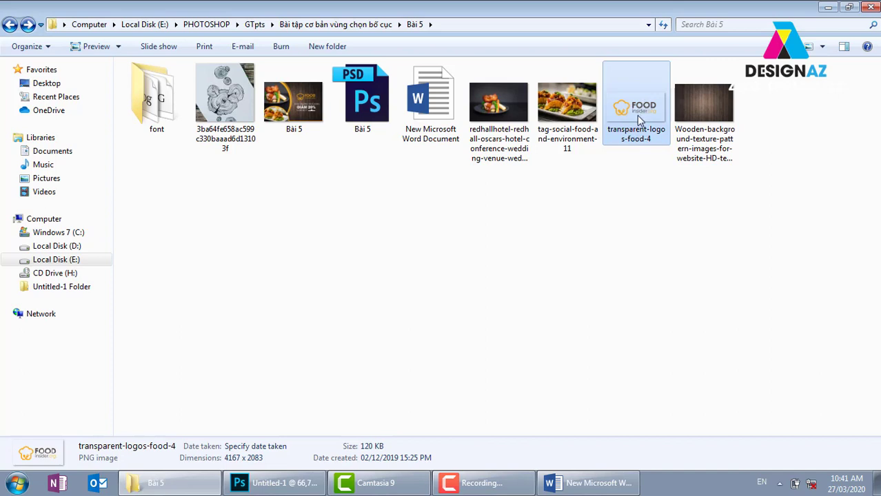
{"action": "mouse_move", "coordinate": [640, 112]}
{"action": "left_mouse_down"}
{"action": "mouse_move", "coordinate": [297, 488]}
{"action": "mouse_move", "coordinate": [686, 38]}
{"action": "mouse_move", "coordinate": [616, 149]}
{"action": "left_mouse_up"}
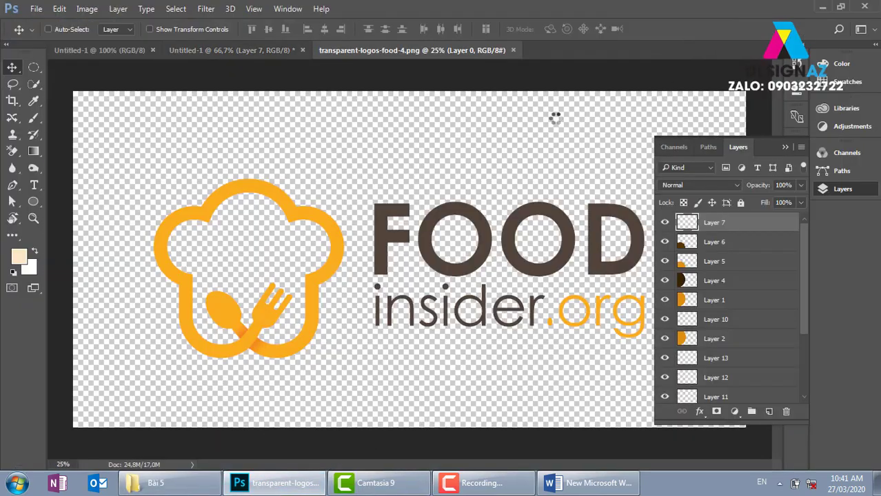
{"action": "left_click", "coordinate": [513, 51]}
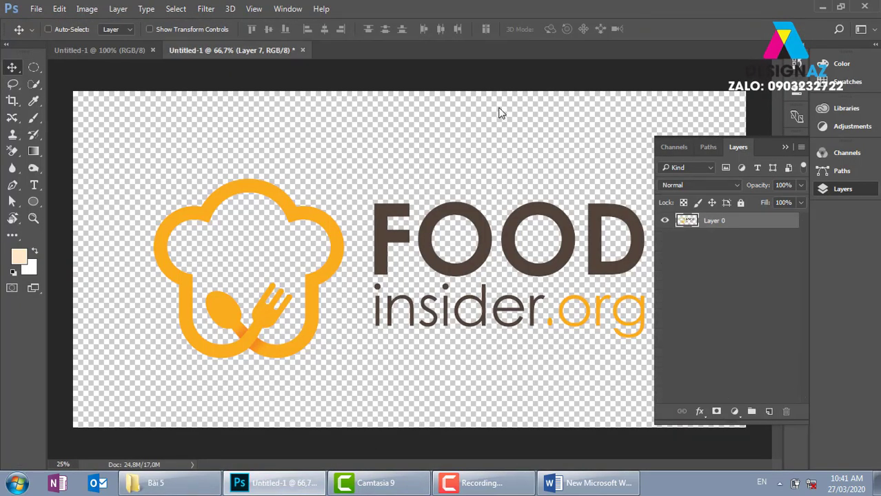
- Copy the Bài 5 folder path from the Explorer address bar and return to Photoshop
{"action": "left_click", "coordinate": [173, 486]}
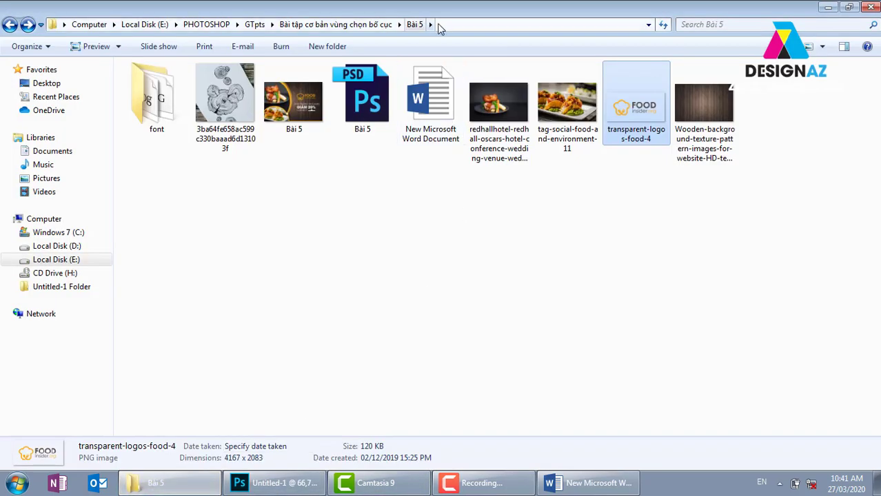
{"action": "left_click", "coordinate": [460, 28]}
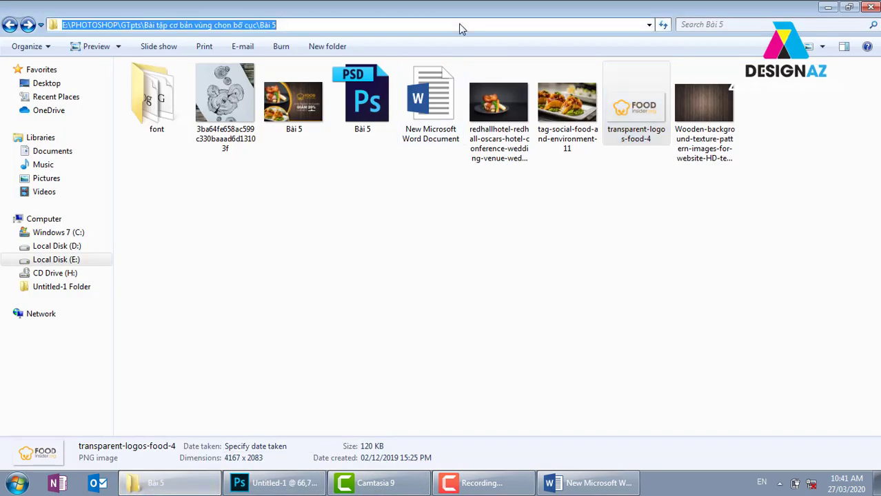
{"action": "left_click", "coordinate": [287, 483]}
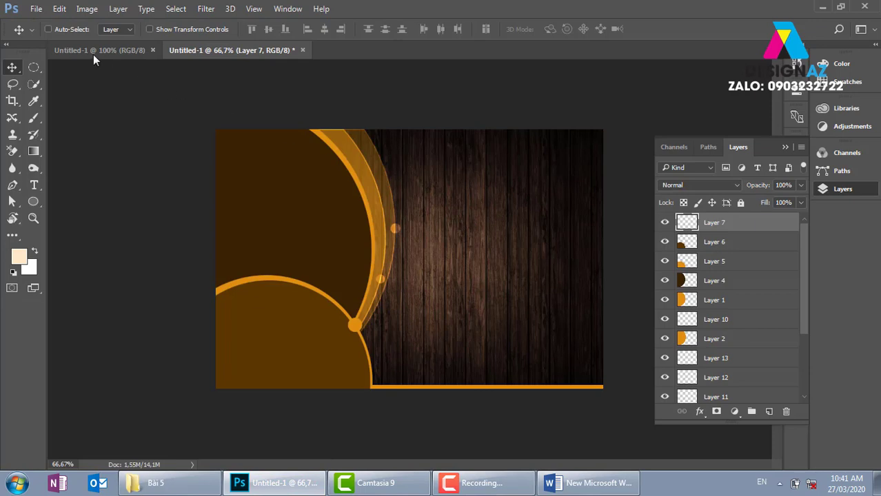
- Open transparent-logos-food-4 through File > Open using the pasted Bài 5 folder path
{"action": "left_click", "coordinate": [36, 9]}
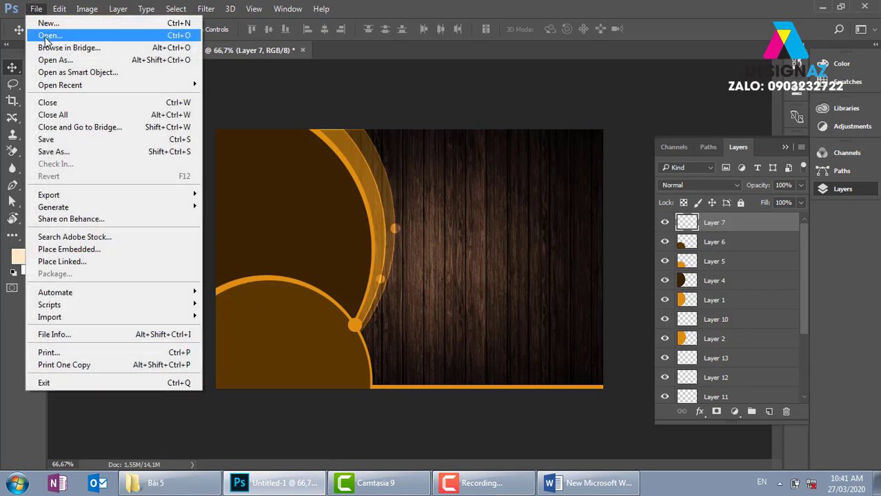
{"action": "left_click", "coordinate": [45, 37]}
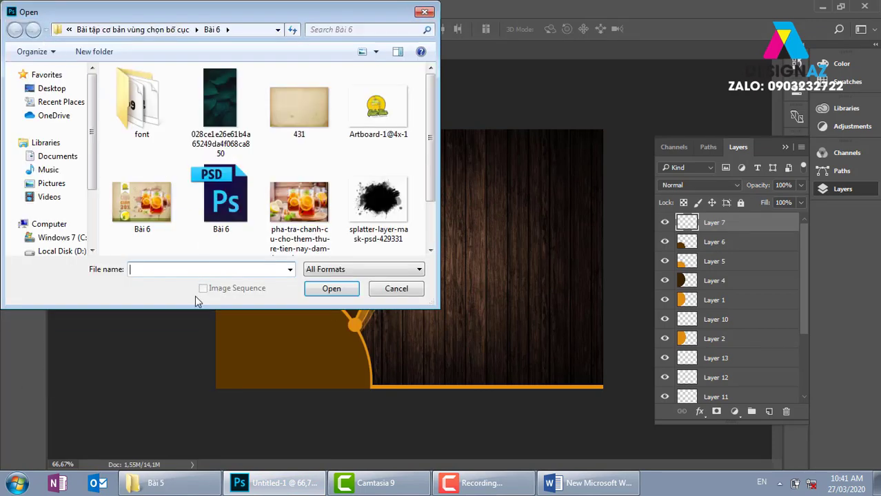
{"action": "key", "text": "ctrl+v"}
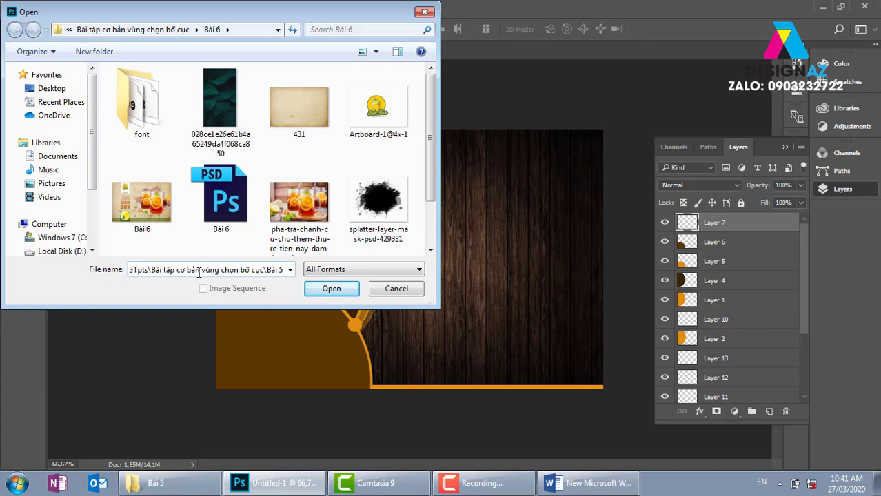
{"action": "key", "text": "Return"}
{"action": "left_click", "coordinate": [349, 219]}
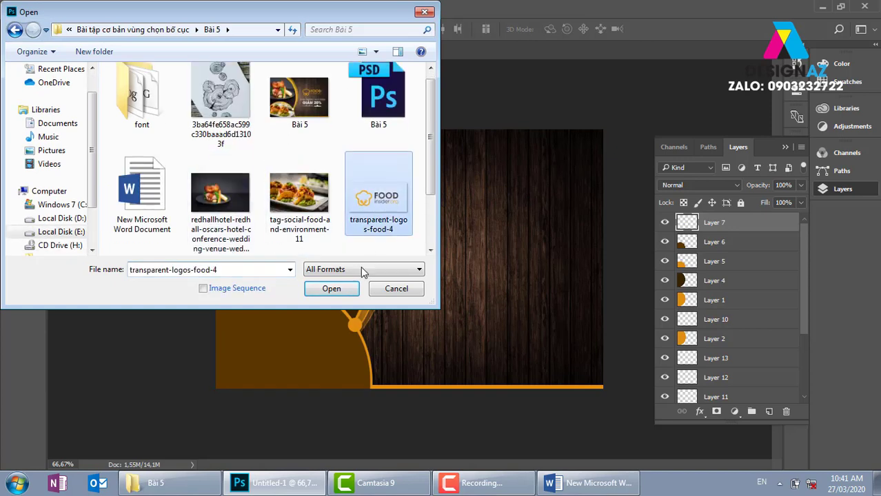
{"action": "left_click", "coordinate": [335, 290]}
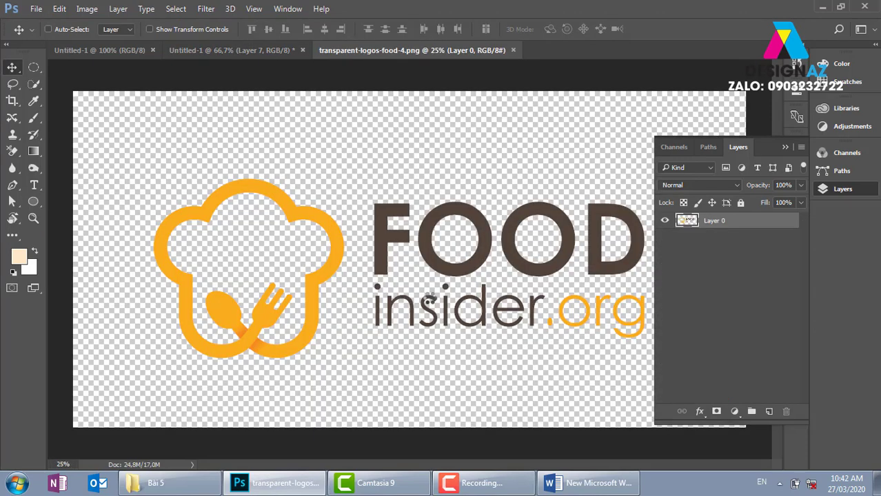
- Copy the whole logo image, close its document, and paste it into Untitled-1 as a new layer
{"action": "key", "text": "ctrl"}
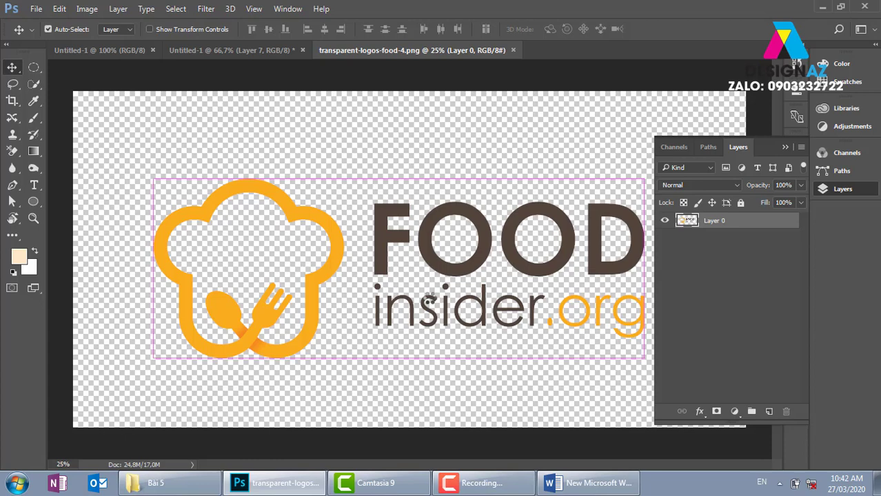
{"action": "key", "text": "ctrl+a"}
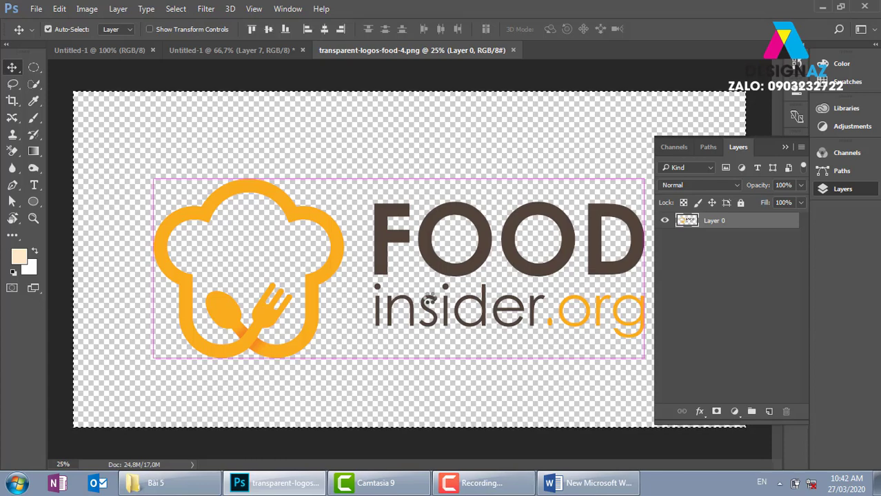
{"action": "key", "text": "ctrl+w"}
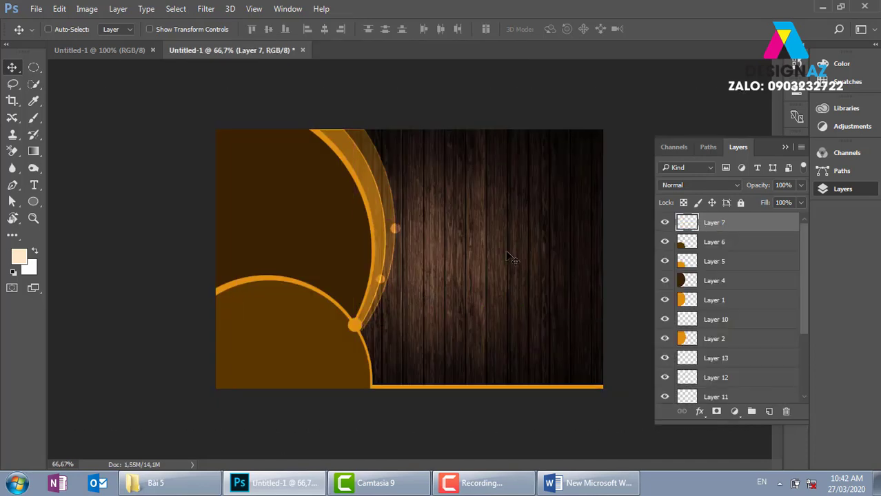
{"action": "left_click_drag", "start_coordinate": [507, 254], "coordinate": [507, 260]}
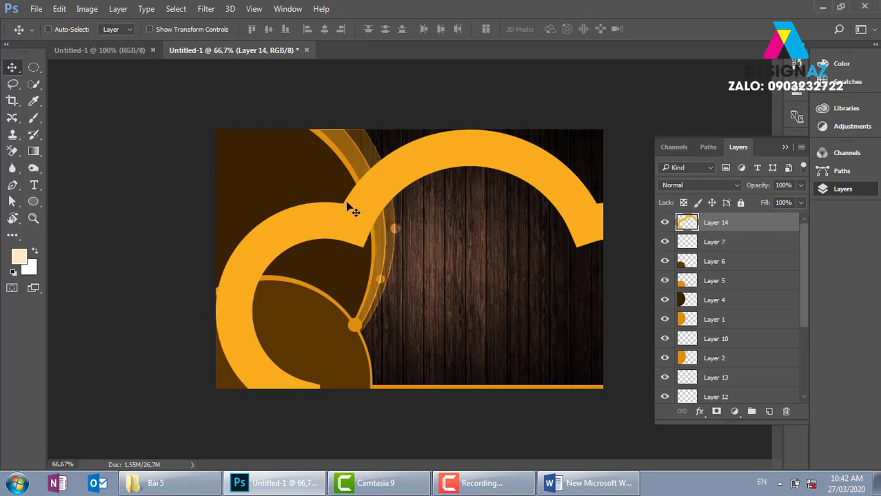
- Scale the pasted logo down to about 10% and position it over the centre of the planks
{"action": "key", "text": "ctrl+t"}
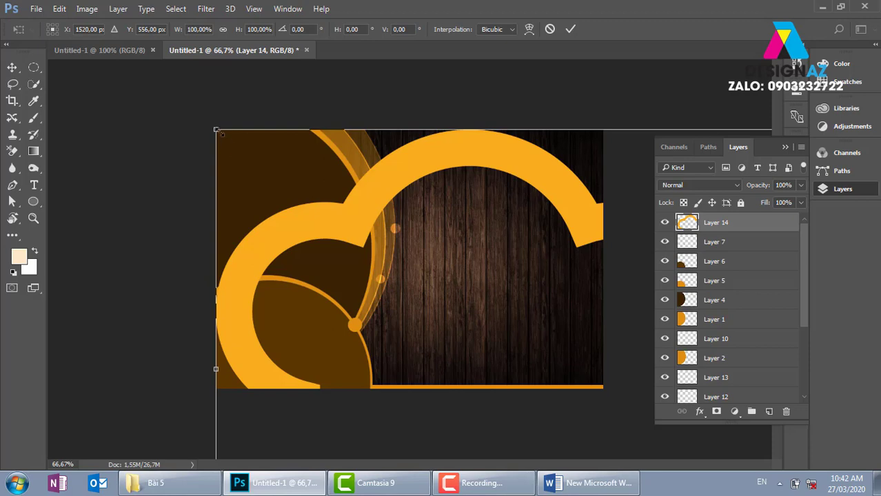
{"action": "left_click_drag", "start_coordinate": [216, 129], "coordinate": [537, 247]}
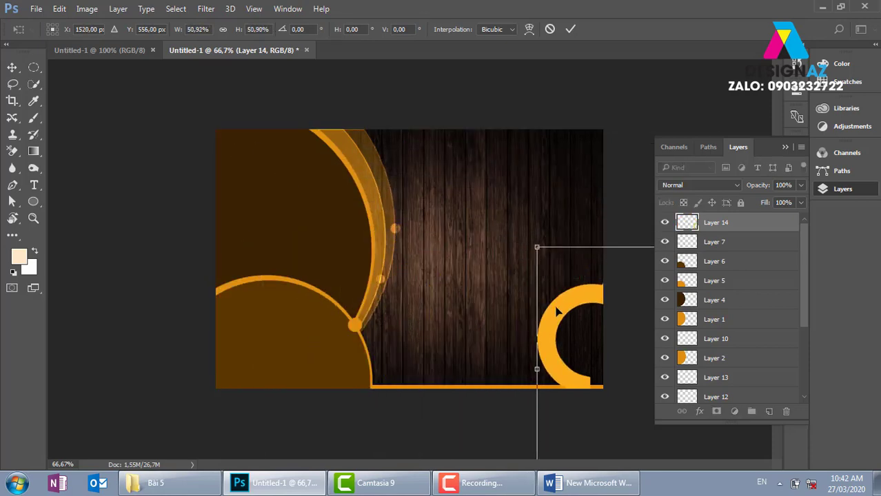
{"action": "left_click_drag", "start_coordinate": [558, 312], "coordinate": [282, 194]}
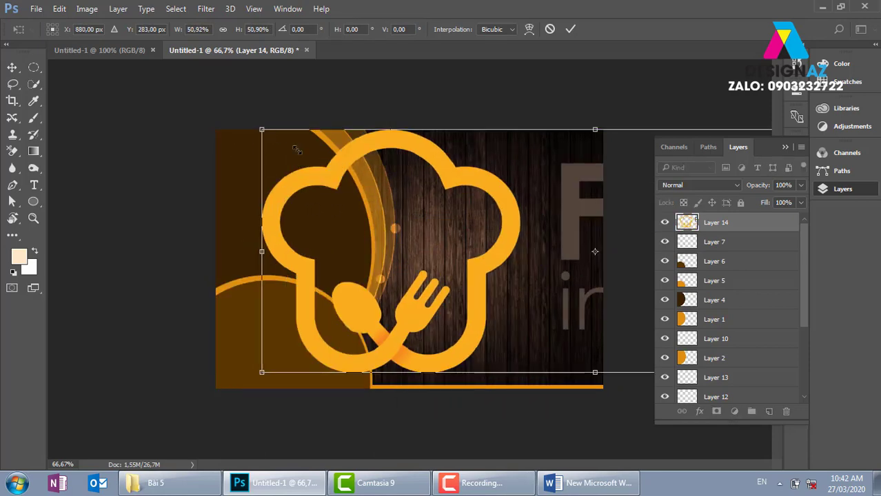
{"action": "mouse_move", "coordinate": [297, 151]}
{"action": "left_mouse_down"}
{"action": "mouse_move", "coordinate": [574, 255]}
{"action": "mouse_move", "coordinate": [477, 231]}
{"action": "mouse_move", "coordinate": [480, 245]}
{"action": "left_mouse_up"}
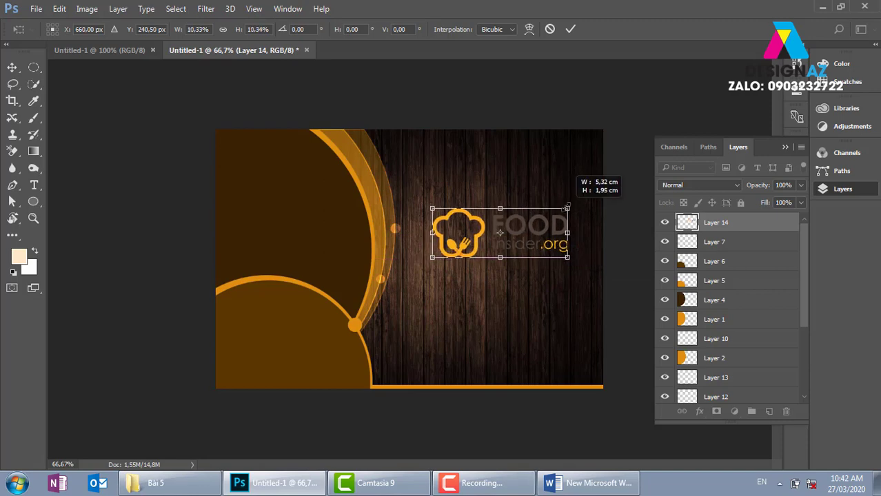
{"action": "left_click_drag", "start_coordinate": [571, 205], "coordinate": [567, 208]}
{"action": "key", "text": "Return"}
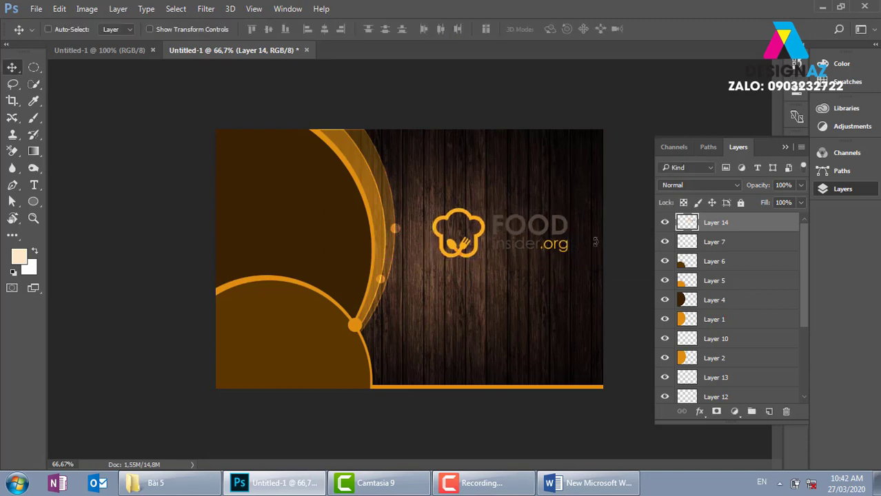
- Select the FOOD insider.org lettering, lock Layer 14's transparency, and fill it light cream
{"action": "key", "text": "ctrl+plus"}
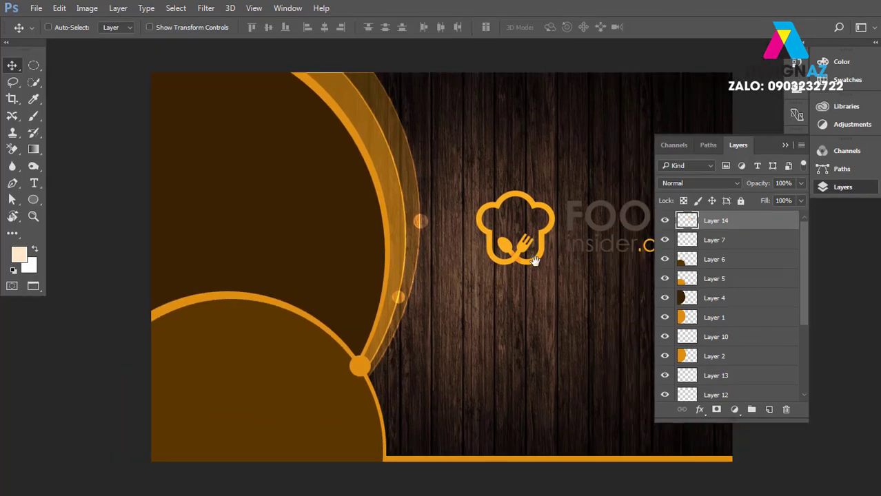
{"action": "left_click_drag", "start_coordinate": [535, 254], "coordinate": [469, 256]}
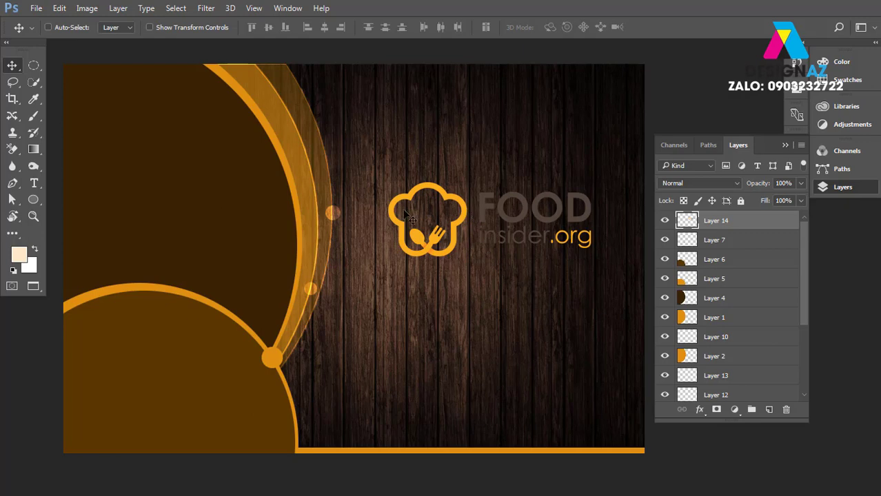
{"action": "left_click_drag", "start_coordinate": [33, 65], "coordinate": [76, 65]}
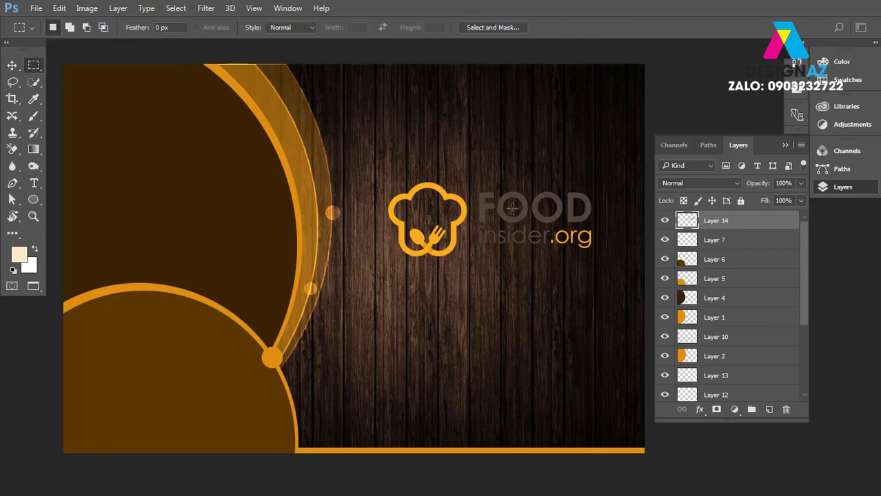
{"action": "left_click_drag", "start_coordinate": [476, 183], "coordinate": [599, 257]}
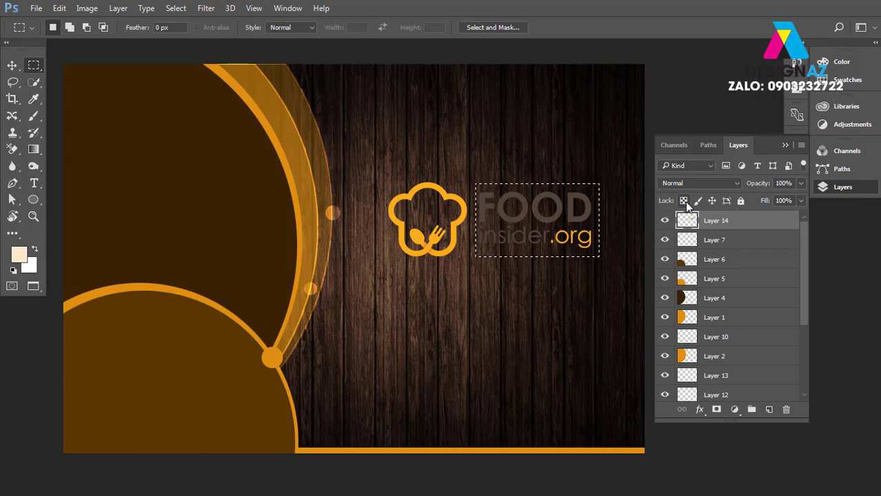
{"action": "left_click", "coordinate": [684, 201]}
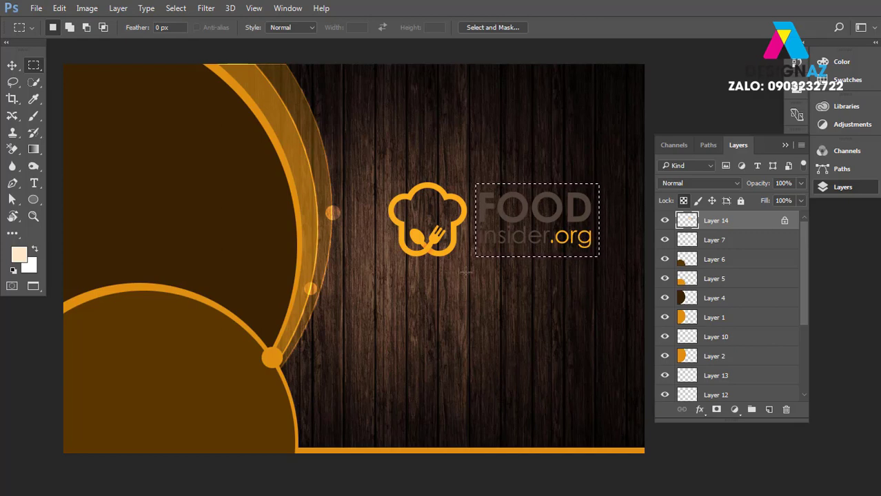
{"action": "key", "text": "alt+BackSpace"}
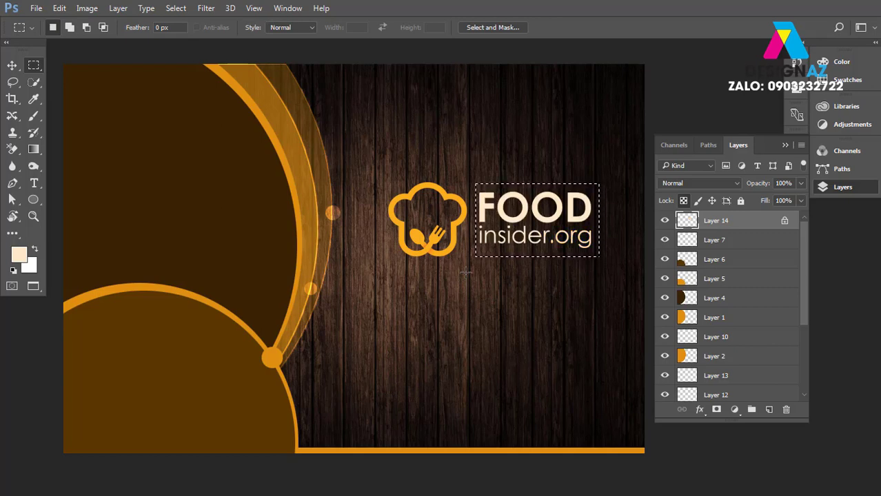
{"action": "key", "text": "ctrl+d"}
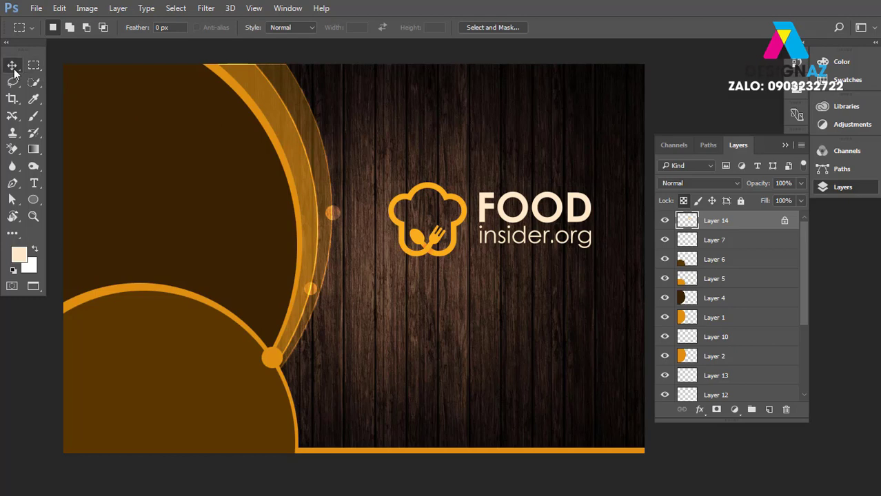
- Select Layer 14 and drag out a duplicate of the logo just below the original
{"action": "left_click", "coordinate": [12, 64]}
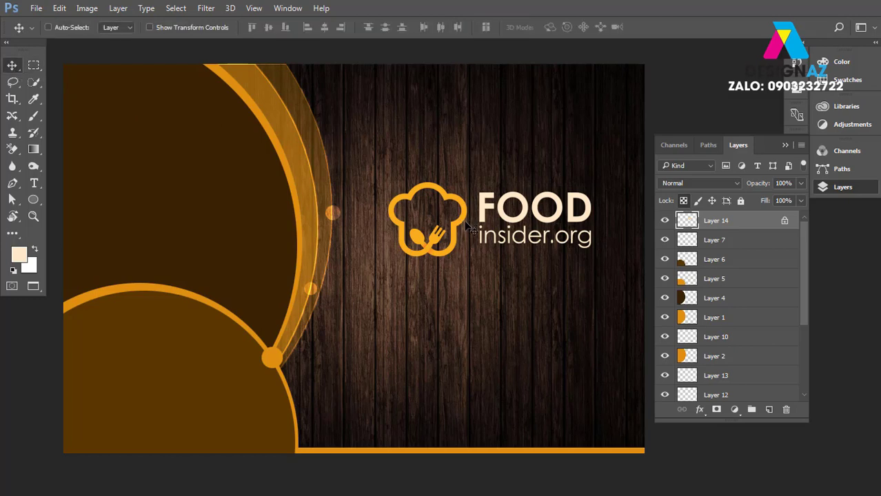
{"action": "right_click", "coordinate": [466, 221]}
{"action": "left_click", "coordinate": [479, 226]}
{"action": "right_click", "coordinate": [480, 225]}
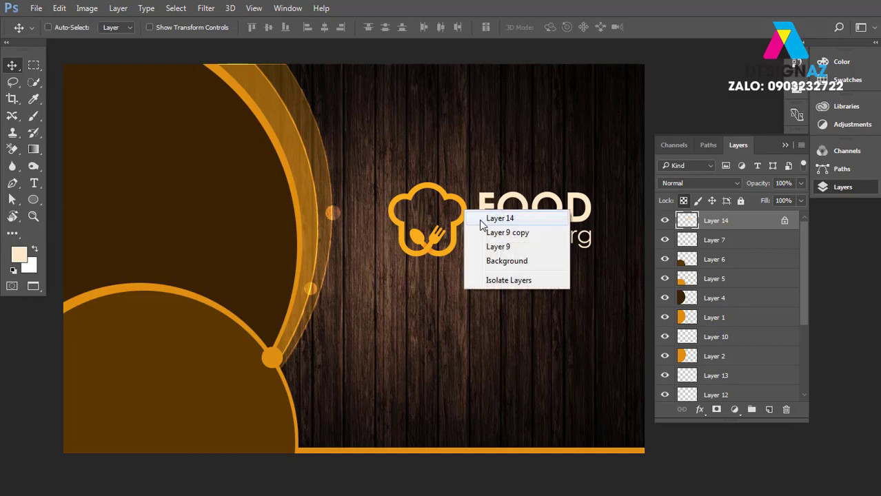
{"action": "left_click", "coordinate": [482, 220]}
{"action": "left_click_drag", "start_coordinate": [466, 231], "coordinate": [467, 309], "text": "alt"}
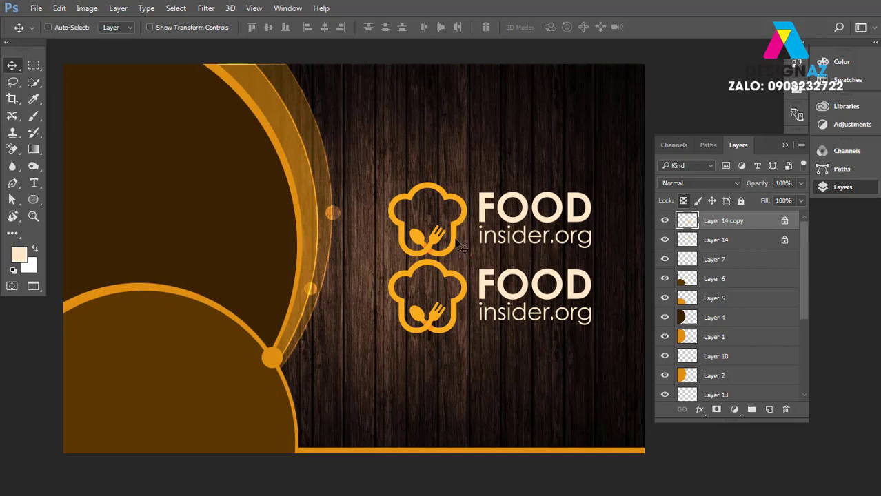
- Sample dark brown from the wood and fill the logo copy with it
{"action": "key", "text": "i"}
{"action": "left_click", "coordinate": [378, 185]}
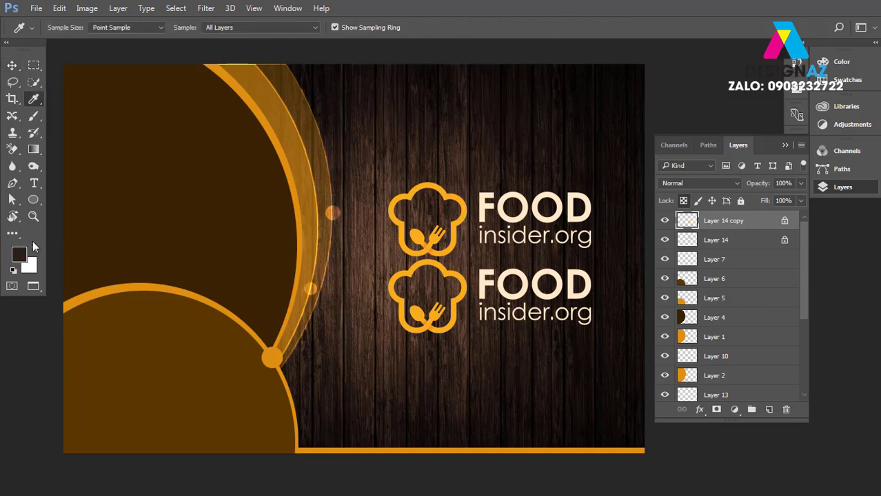
{"action": "key", "text": "alt+BackSpace"}
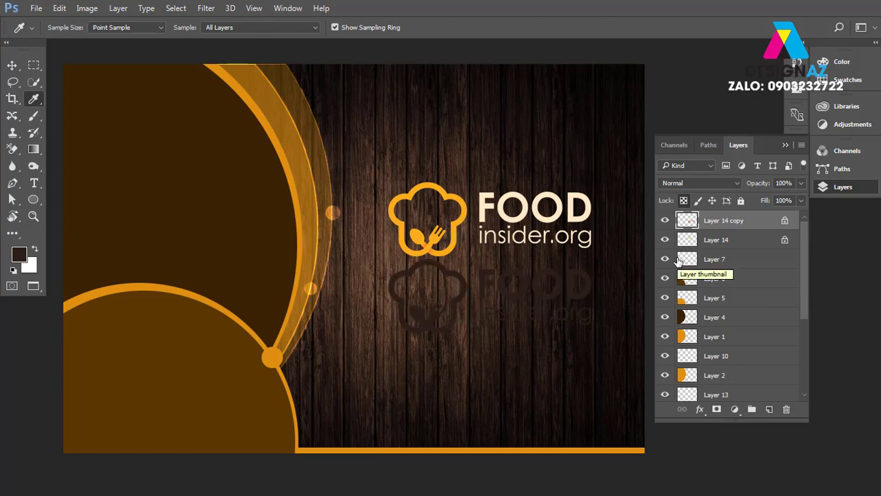
{"action": "left_click", "coordinate": [13, 66]}
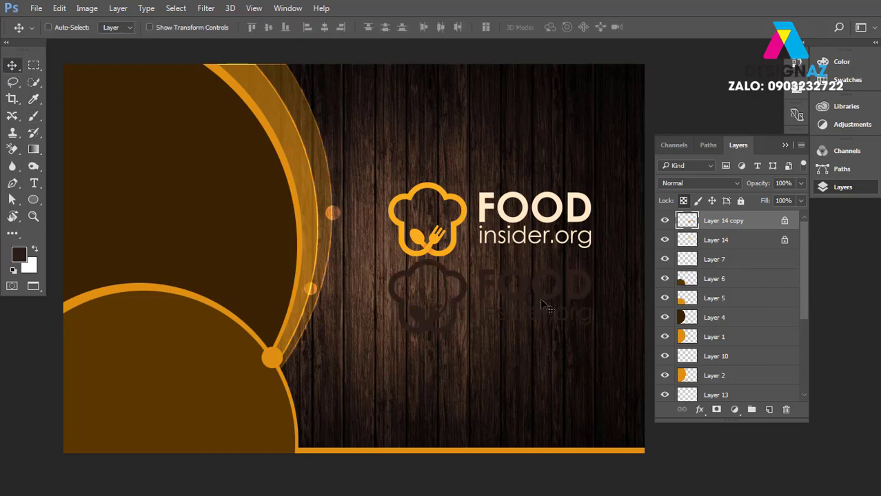
{"action": "left_click_drag", "start_coordinate": [539, 298], "coordinate": [529, 298]}
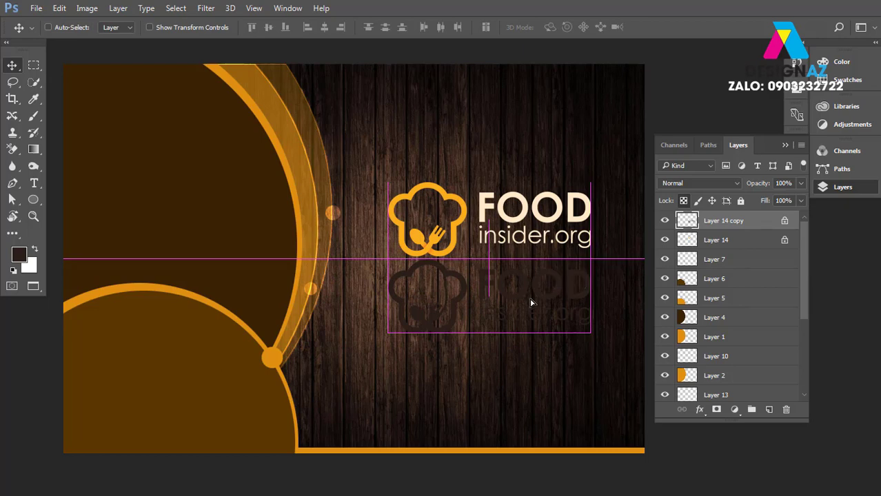
- Unlock the copy's transparency, set it to Multiply, and place it beneath Layer 14, offset downward
{"action": "left_click", "coordinate": [684, 201]}
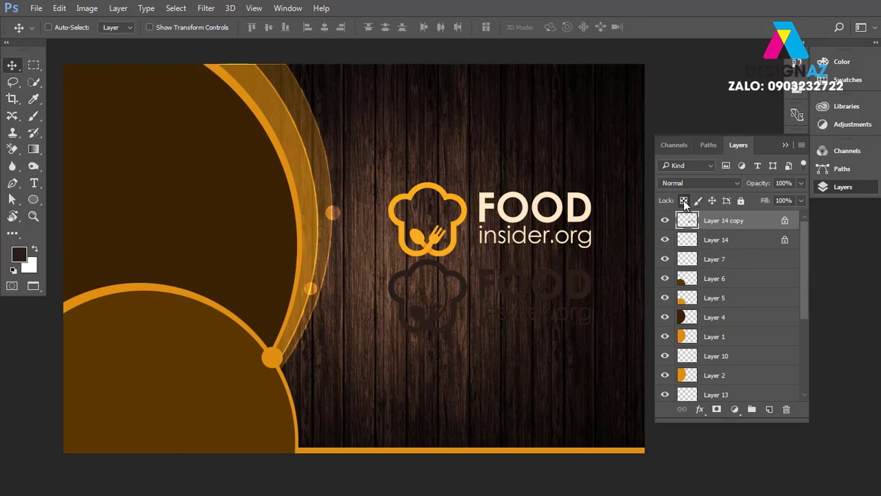
{"action": "left_click", "coordinate": [699, 182]}
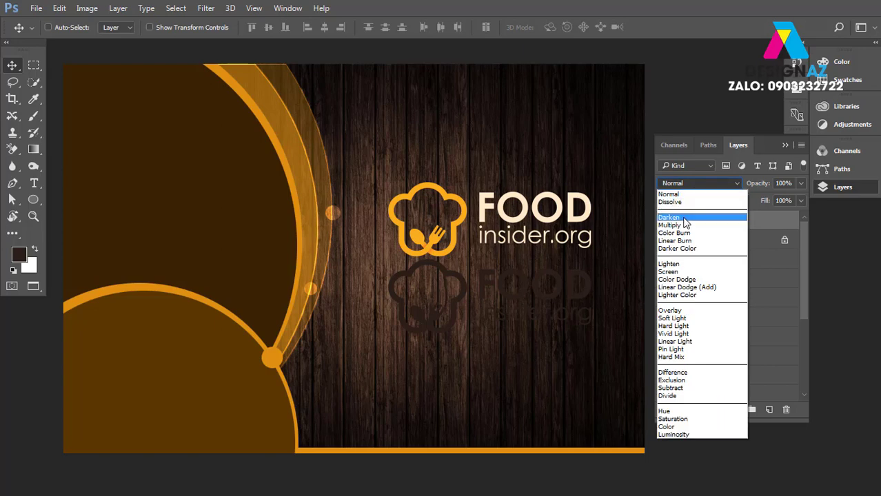
{"action": "left_click", "coordinate": [685, 227]}
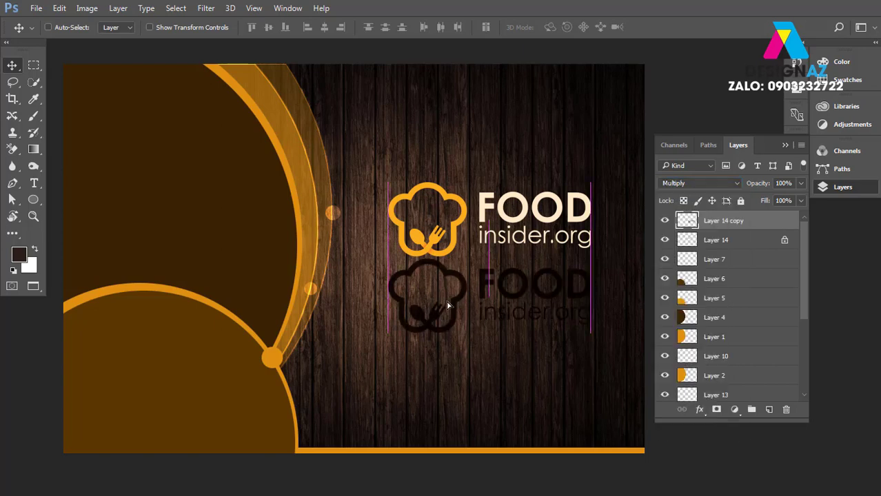
{"action": "mouse_move", "coordinate": [447, 310]}
{"action": "left_mouse_down"}
{"action": "mouse_move", "coordinate": [468, 282]}
{"action": "mouse_move", "coordinate": [460, 212]}
{"action": "left_mouse_up"}
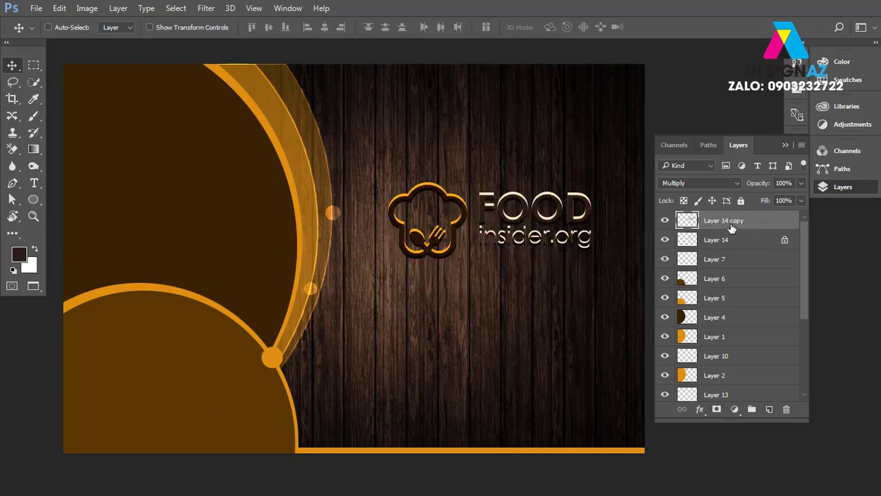
{"action": "left_click_drag", "start_coordinate": [746, 229], "coordinate": [745, 250]}
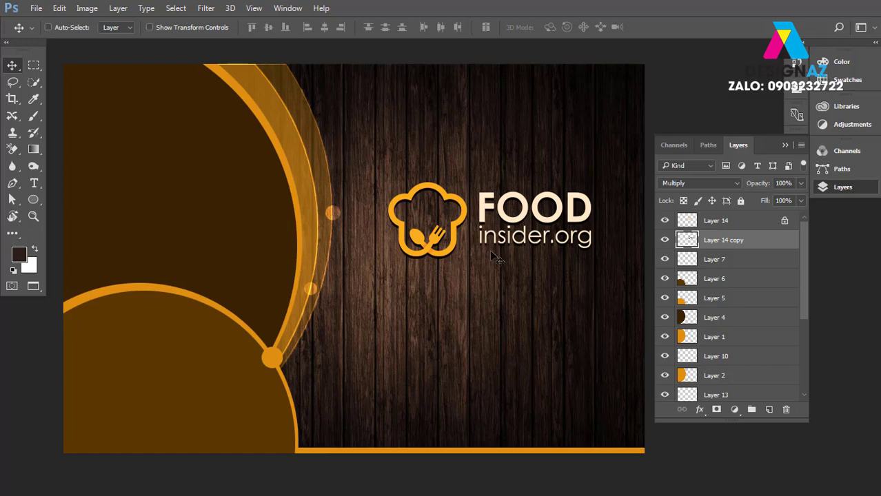
{"action": "left_click_drag", "start_coordinate": [482, 251], "coordinate": [481, 278]}
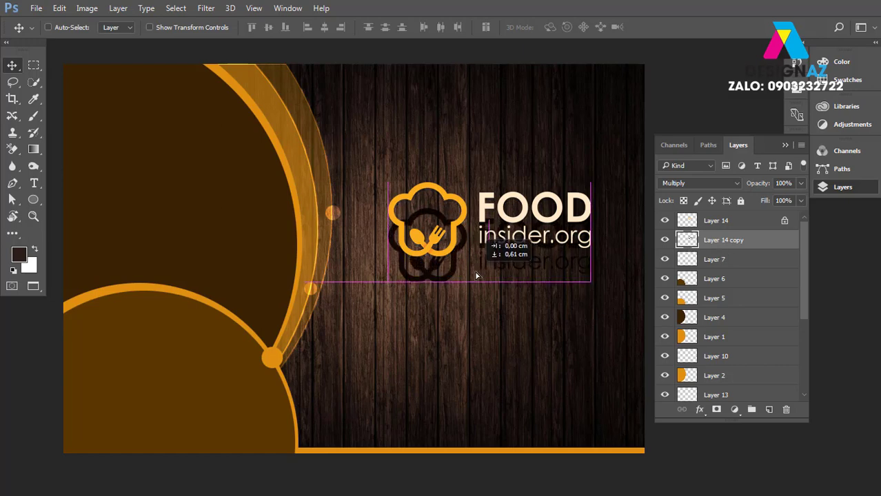
- Apply a 3.9 px Gaussian Blur to the dark logo copy and tuck it behind the logo as a shadow
{"action": "left_click", "coordinate": [212, 9]}
{"action": "mouse_move", "coordinate": [214, 151]}
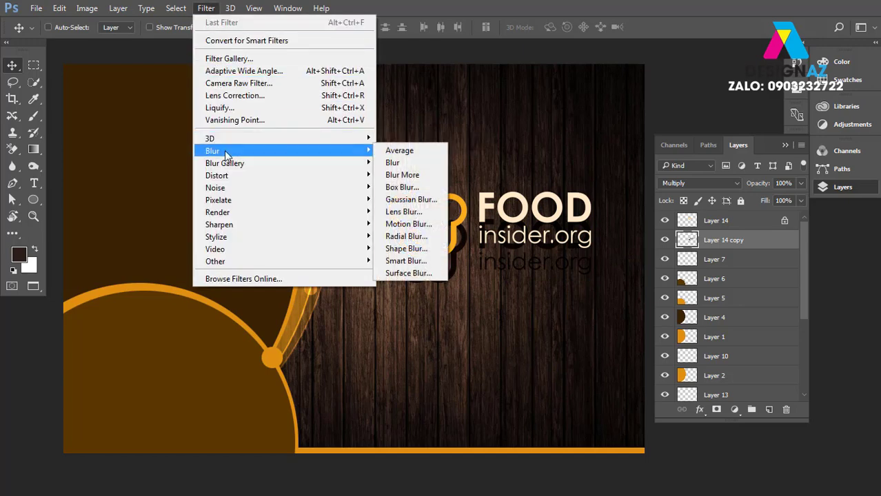
{"action": "left_click", "coordinate": [421, 200]}
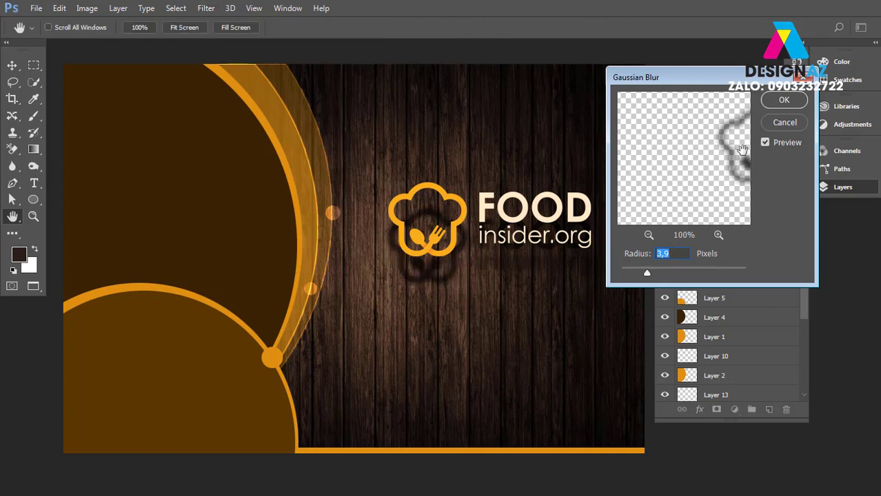
{"action": "left_click", "coordinate": [784, 102]}
{"action": "left_click_drag", "start_coordinate": [482, 279], "coordinate": [482, 252]}
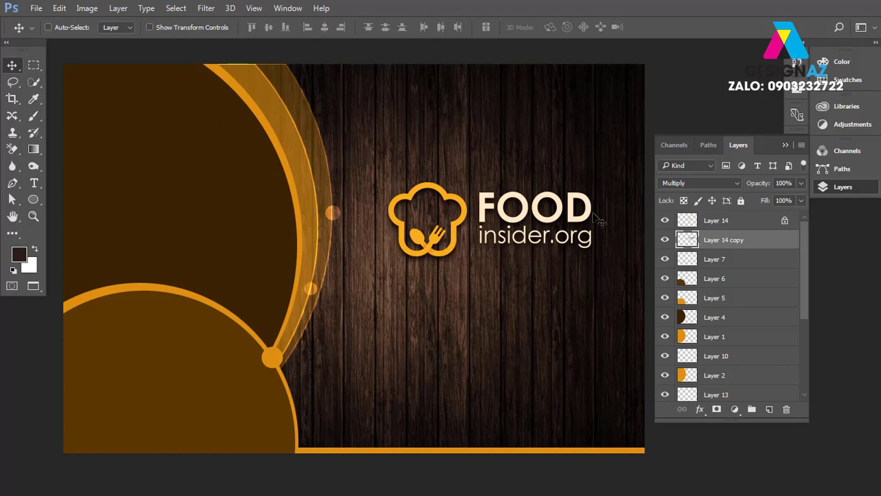
- Preview the design full screen, float the Layers panel beside the logo, and switch to the Word document
{"action": "key", "text": "f"}
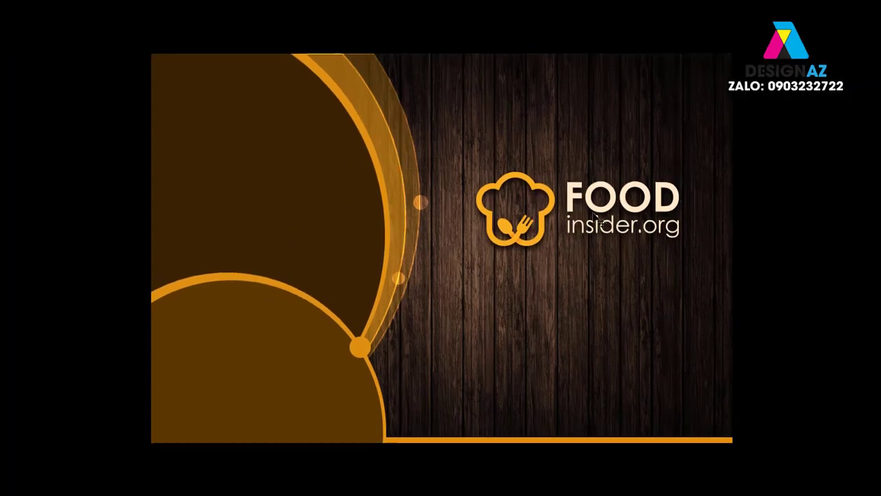
{"action": "key", "text": "f"}
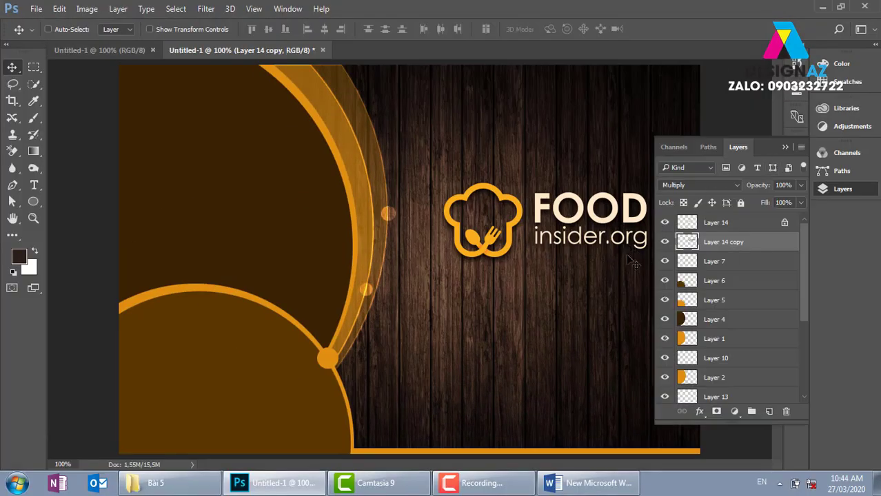
{"action": "mouse_move", "coordinate": [741, 147]}
{"action": "left_mouse_down"}
{"action": "mouse_move", "coordinate": [280, 173]}
{"action": "mouse_move", "coordinate": [257, 147]}
{"action": "left_mouse_up"}
{"action": "left_click", "coordinate": [785, 148]}
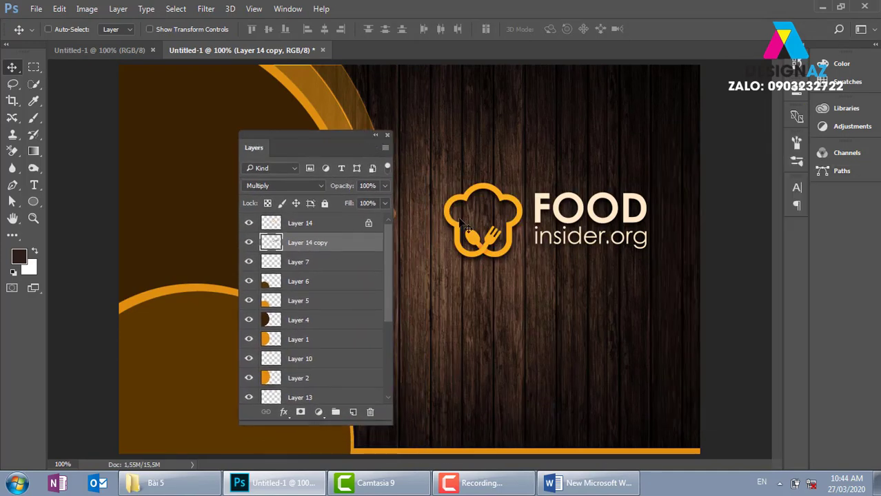
{"action": "left_click_drag", "start_coordinate": [311, 136], "coordinate": [216, 109]}
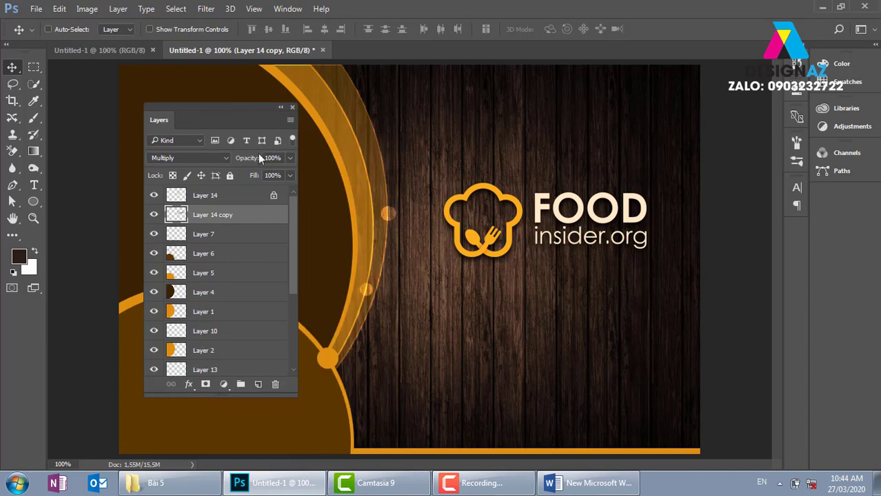
{"action": "left_click", "coordinate": [603, 489]}
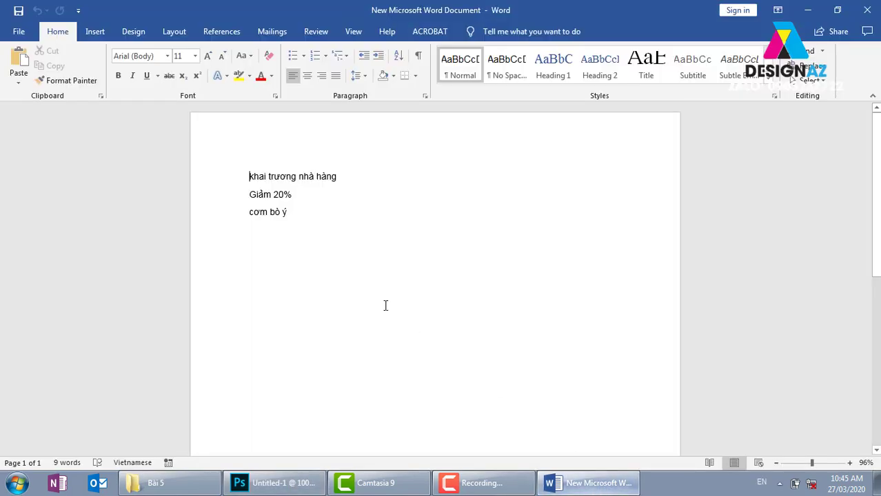
- Select the first Word line 'khai trương nhà hàng' for copying and return to Photoshop
{"action": "triple_click", "coordinate": [354, 172]}
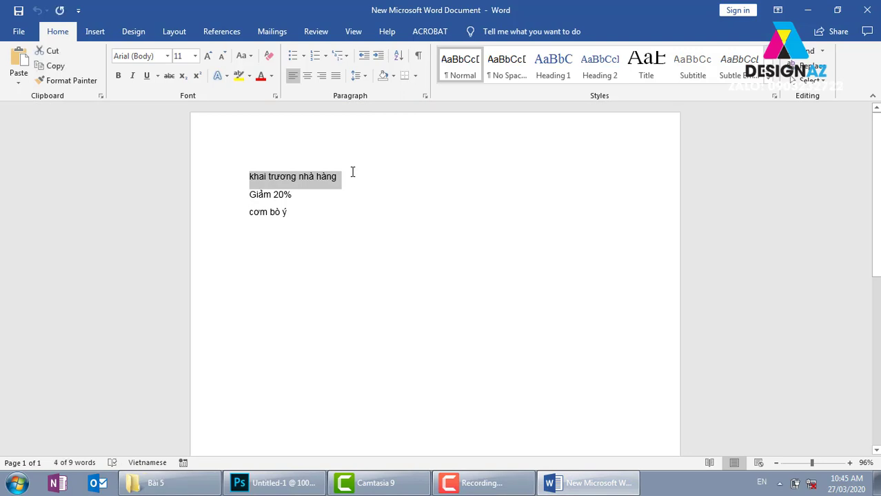
{"action": "left_click", "coordinate": [288, 486]}
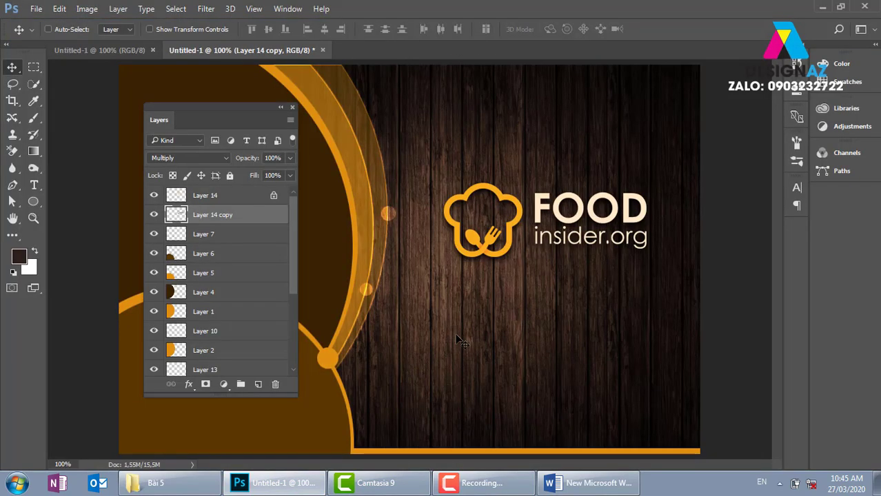
- Paste the headline 'KHAI TRƯƠNG NHÀ HÀNG' as a new text layer and centre it under the logo
{"action": "key", "text": "t"}
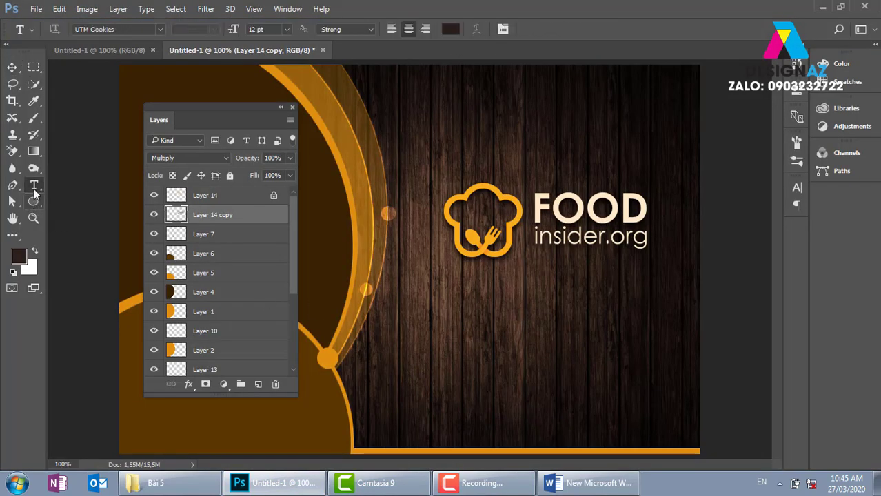
{"action": "left_click", "coordinate": [409, 287]}
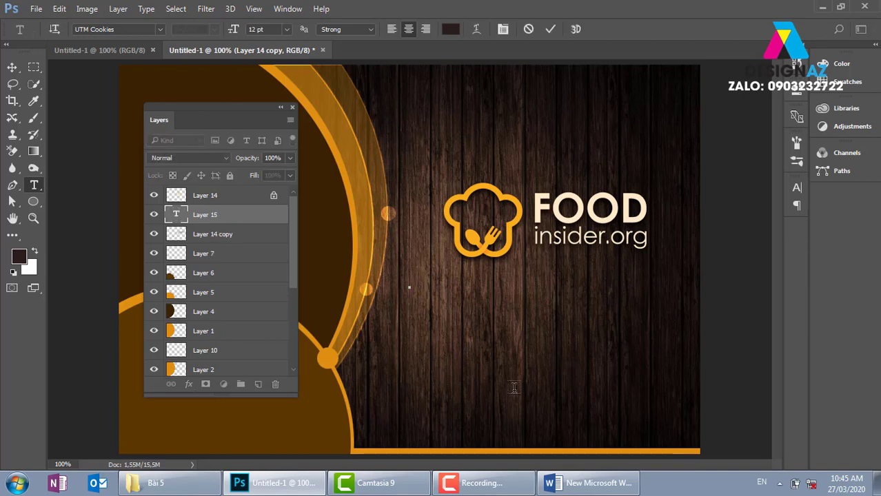
{"action": "left_click", "coordinate": [12, 67]}
{"action": "left_click_drag", "start_coordinate": [452, 288], "coordinate": [567, 289]}
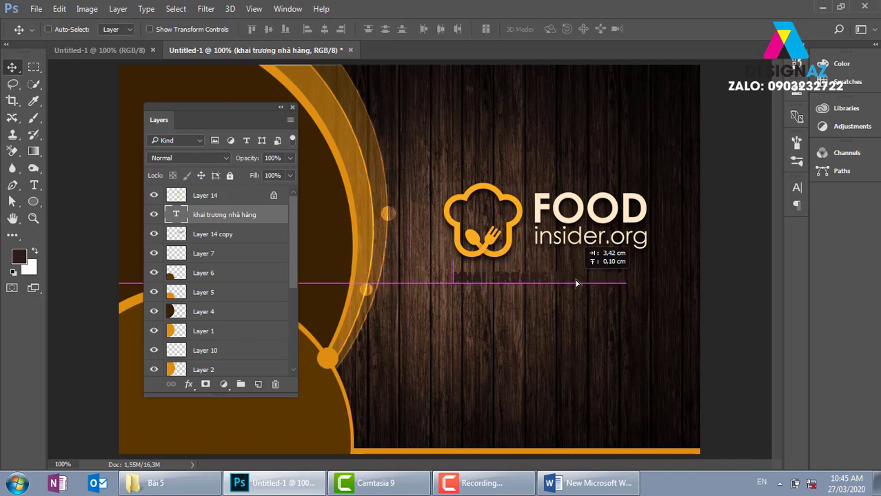
- Change the headline text colour to light peach
{"action": "key", "text": "t"}
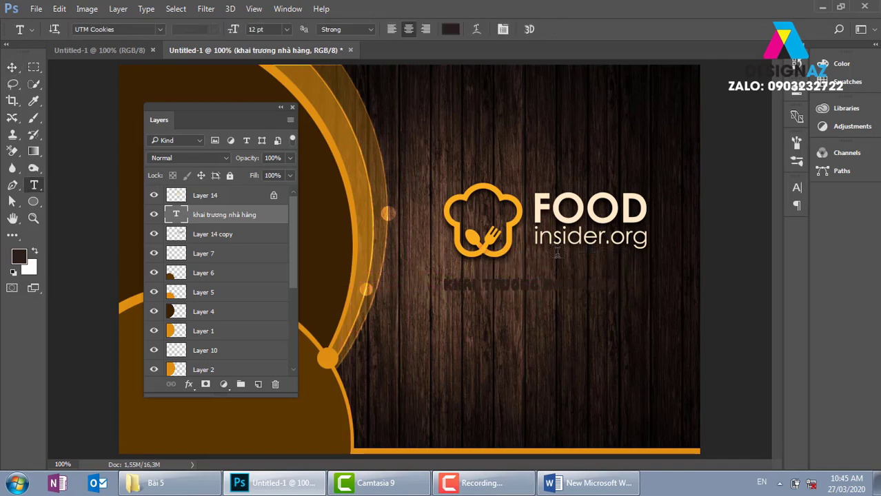
{"action": "left_click", "coordinate": [450, 29]}
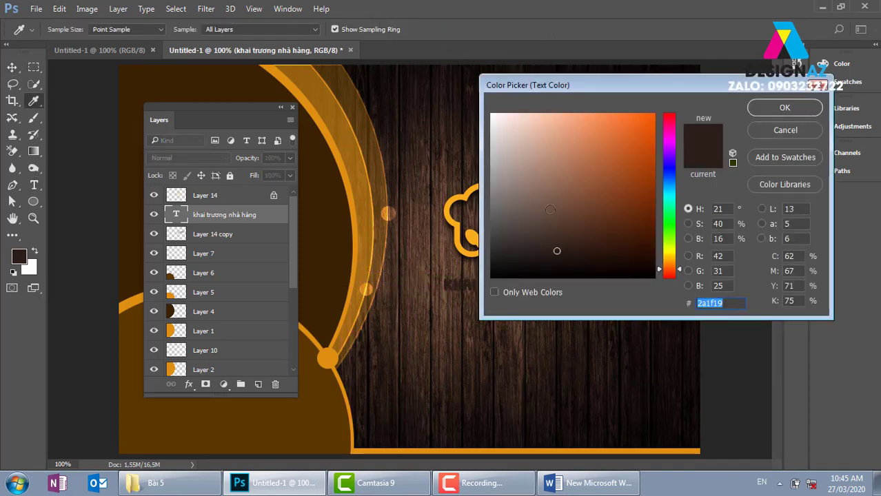
{"action": "left_click_drag", "start_coordinate": [550, 209], "coordinate": [537, 122]}
{"action": "left_click", "coordinate": [784, 108]}
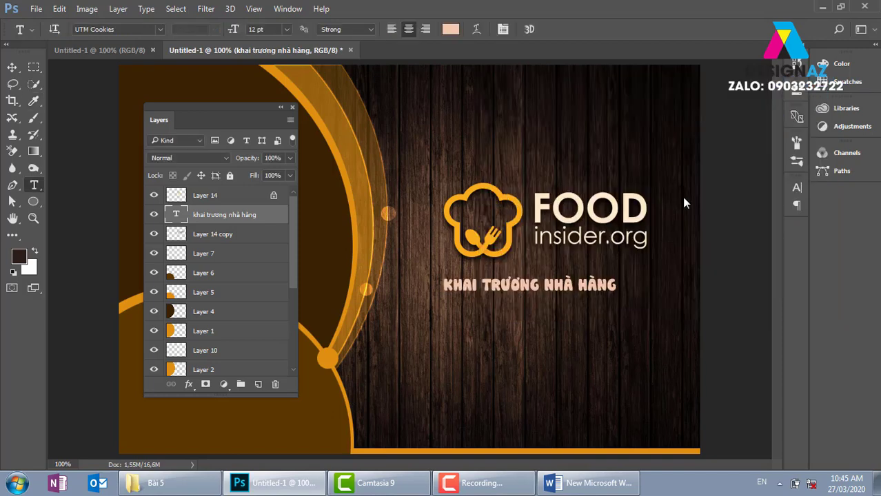
{"action": "left_click", "coordinate": [12, 67]}
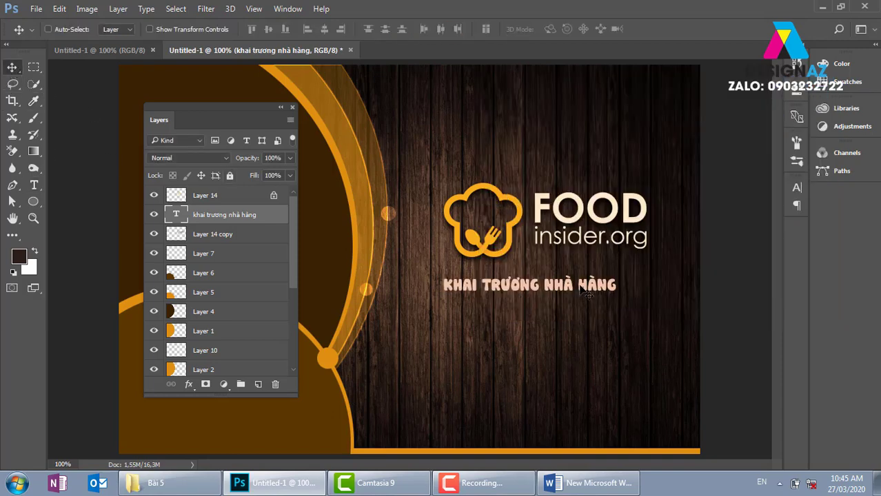
- Preview the UTM AvoBold, AvoBold_Italic and AvoItalic fonts in the Bài 5 font folder
{"action": "left_click", "coordinate": [190, 486]}
{"action": "double_click", "coordinate": [175, 123]}
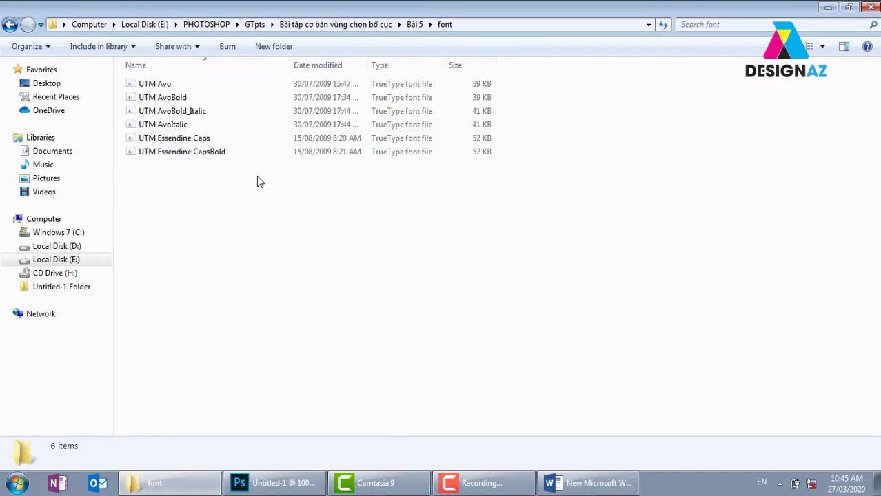
{"action": "double_click", "coordinate": [173, 97]}
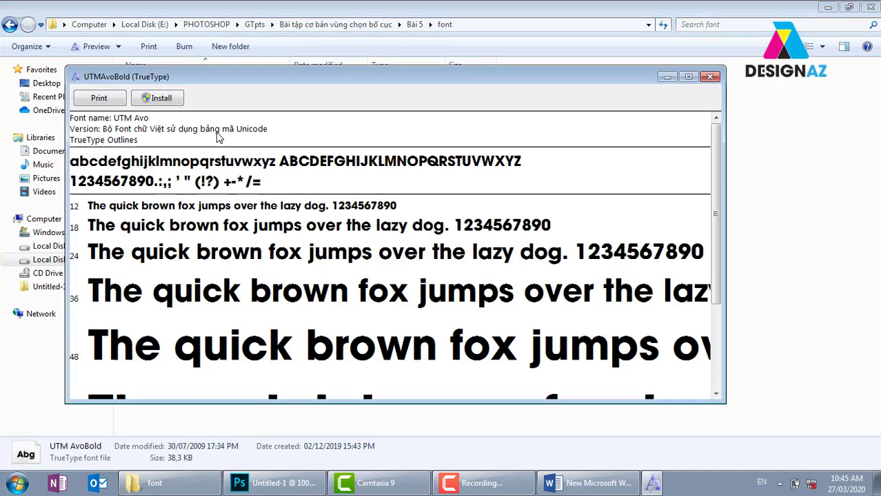
{"action": "left_click", "coordinate": [709, 77]}
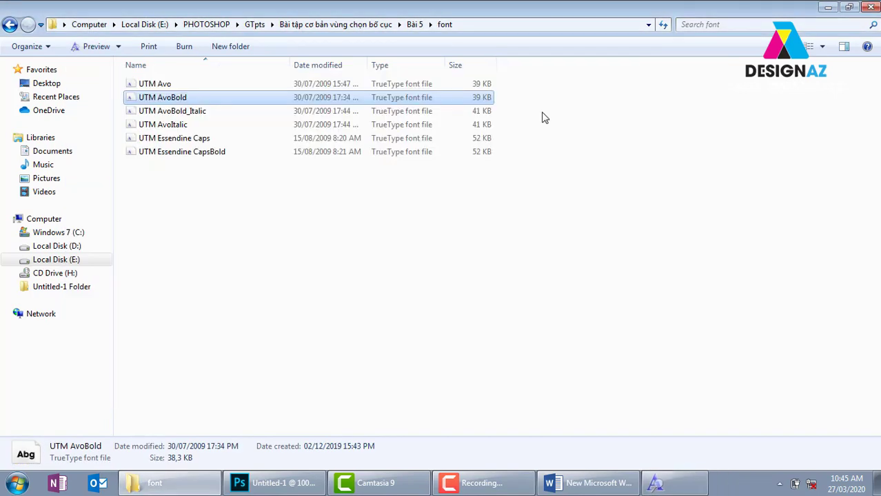
{"action": "double_click", "coordinate": [154, 112]}
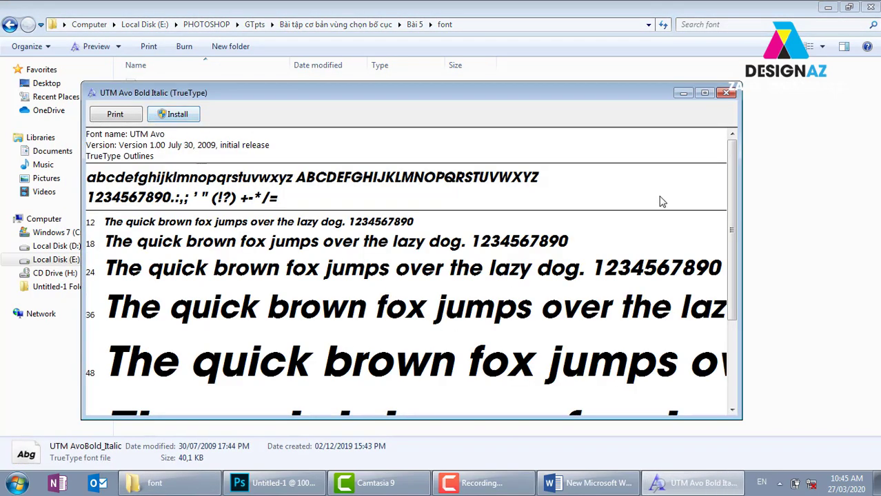
{"action": "left_click", "coordinate": [726, 93]}
{"action": "double_click", "coordinate": [155, 125]}
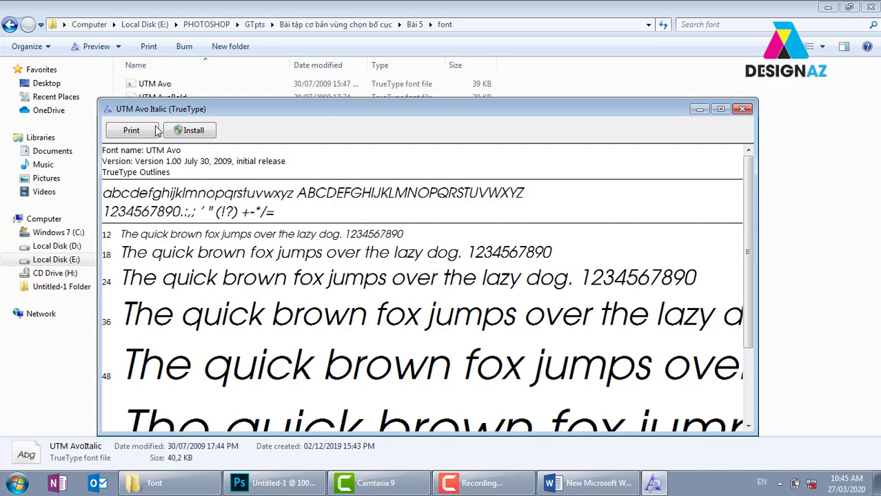
{"action": "left_click", "coordinate": [743, 109]}
- Preview the UTM Essendine Caps fonts and copy the UTM Essendine CapsBold file name
{"action": "left_click", "coordinate": [158, 141]}
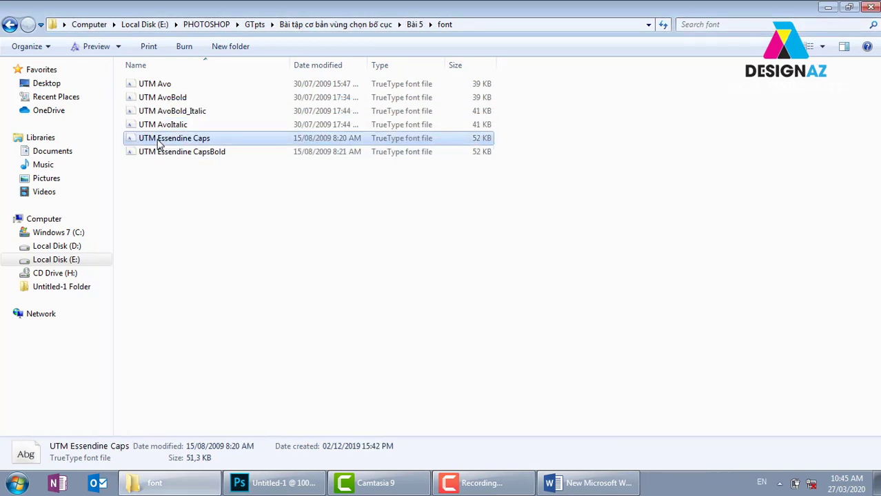
{"action": "double_click", "coordinate": [158, 142]}
{"action": "left_click", "coordinate": [756, 124]}
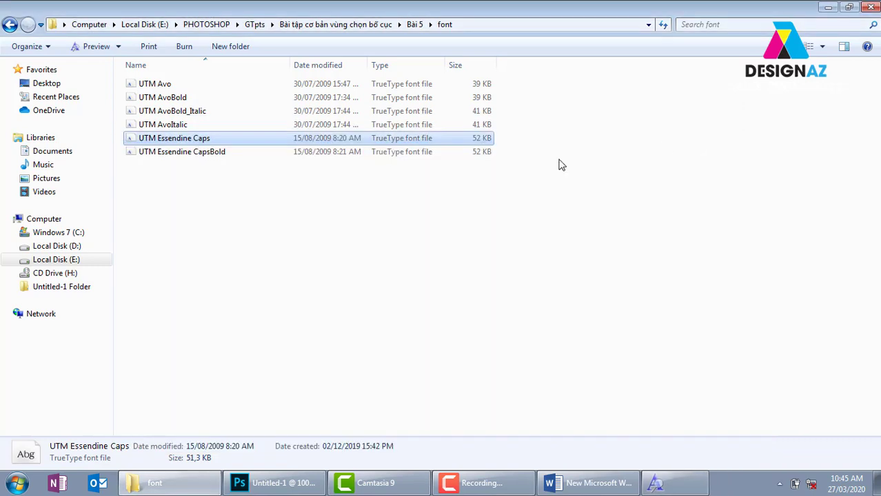
{"action": "double_click", "coordinate": [185, 152]}
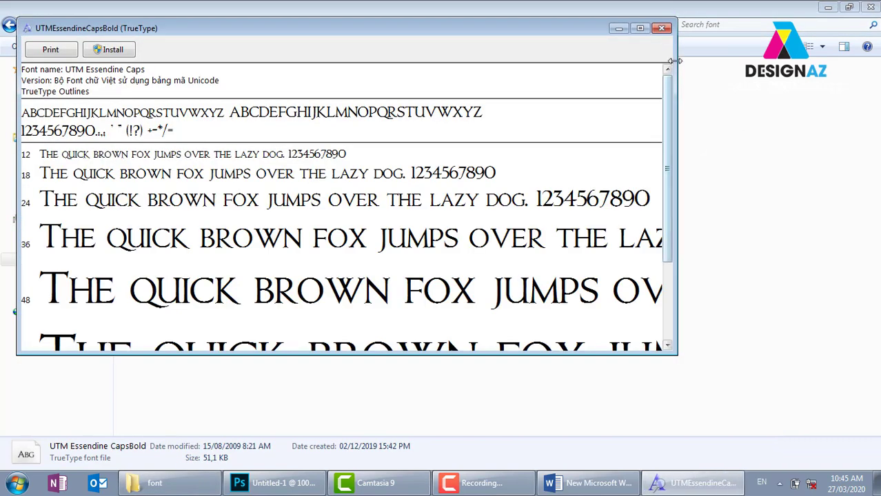
{"action": "left_click", "coordinate": [662, 27]}
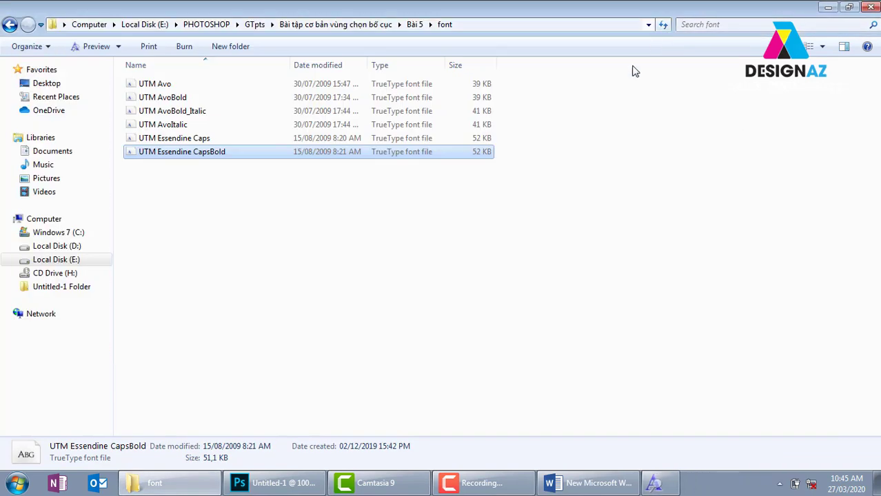
{"action": "left_click", "coordinate": [181, 153]}
{"action": "key", "text": "F2"}
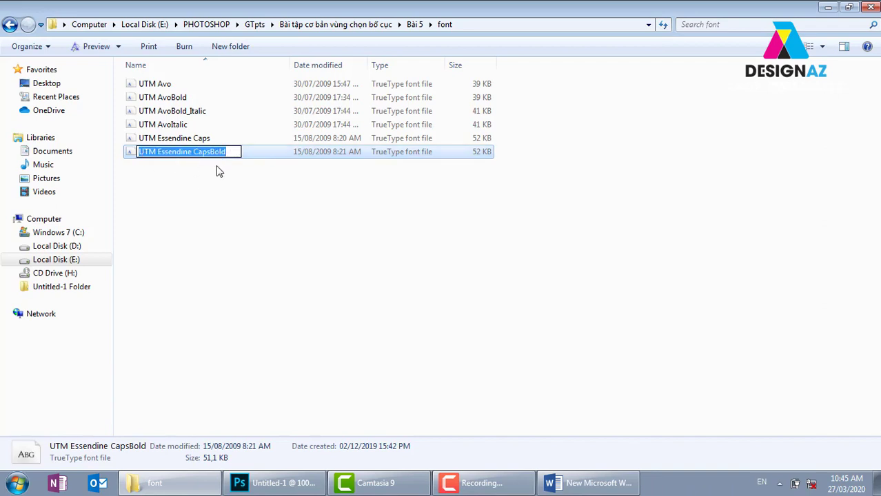
{"action": "left_click", "coordinate": [314, 275]}
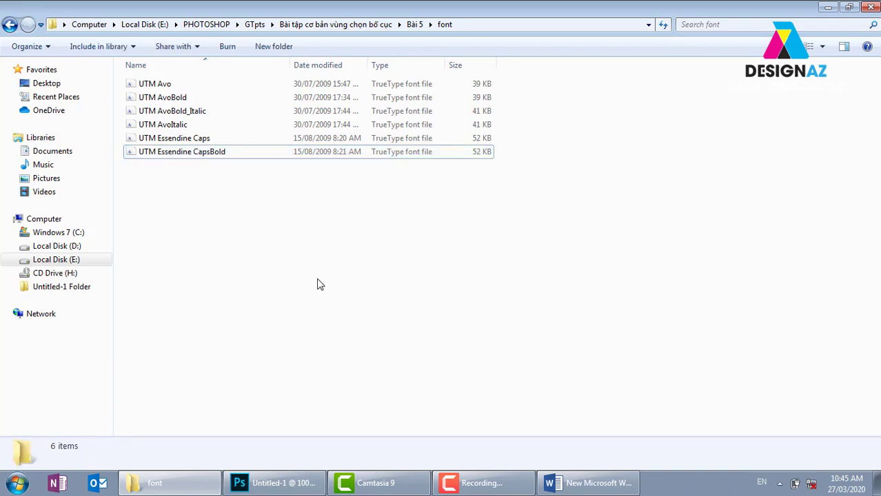
{"action": "left_click", "coordinate": [293, 487]}
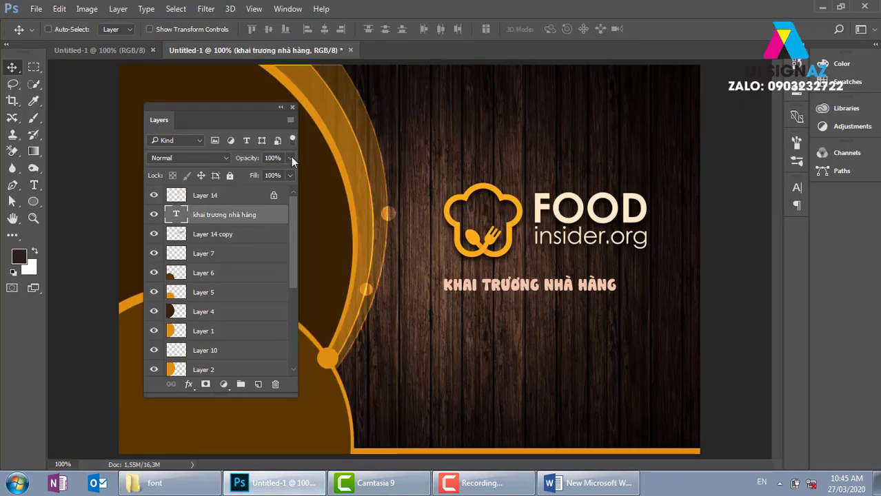
- Set the KHAI TRƯƠNG NHÀ HÀNG heading's font to UTM Essendine Caps
{"action": "key", "text": "t"}
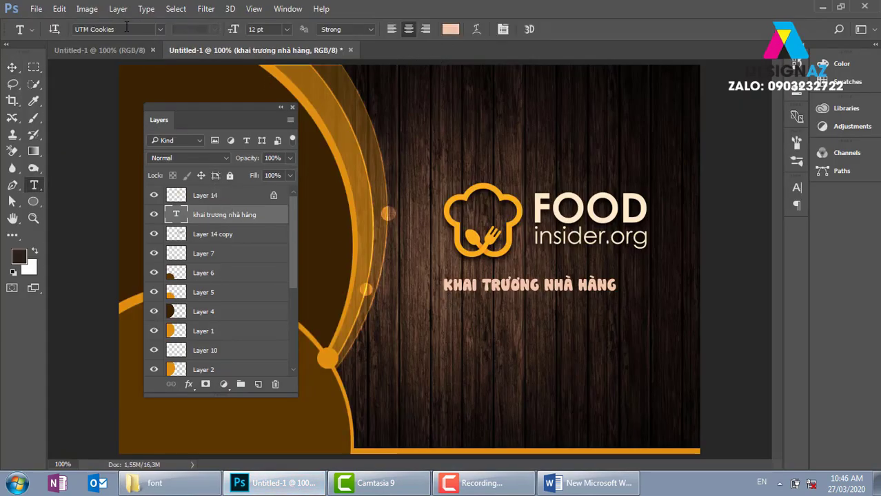
{"action": "left_click", "coordinate": [127, 29]}
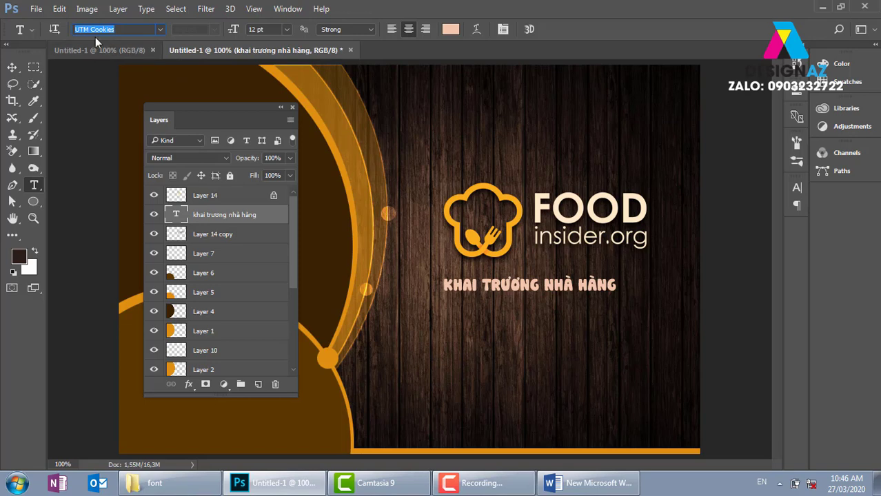
{"action": "type", "text": "UTM Essendine CapsBold"}
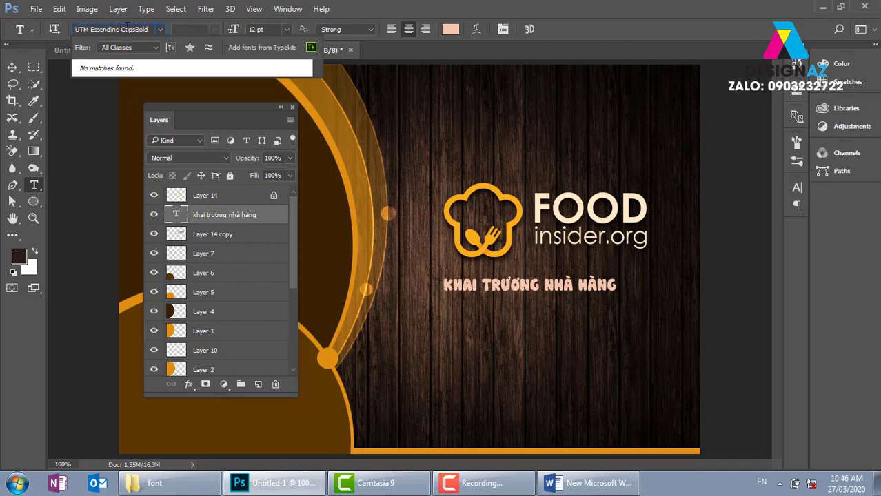
{"action": "double_click", "coordinate": [131, 29]}
{"action": "key", "text": "BackSpace"}
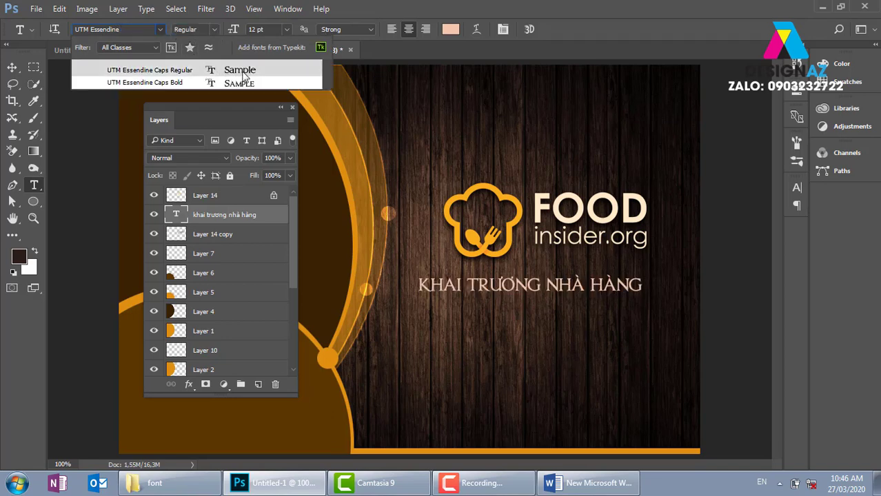
{"action": "left_click", "coordinate": [241, 71]}
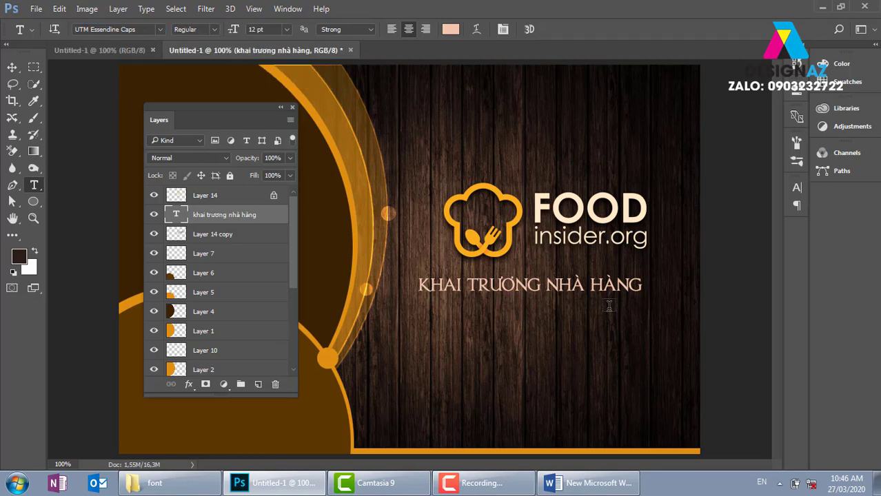
- Enlarge the heading to about 112.6% and nudge it up and slightly left
{"action": "left_click", "coordinate": [12, 66]}
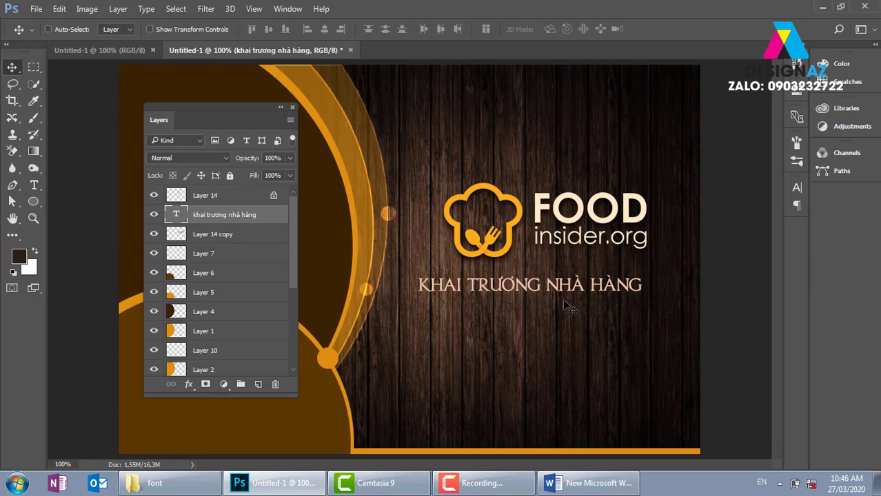
{"action": "key", "text": "ctrl+t"}
{"action": "left_click_drag", "start_coordinate": [649, 273], "coordinate": [671, 269]}
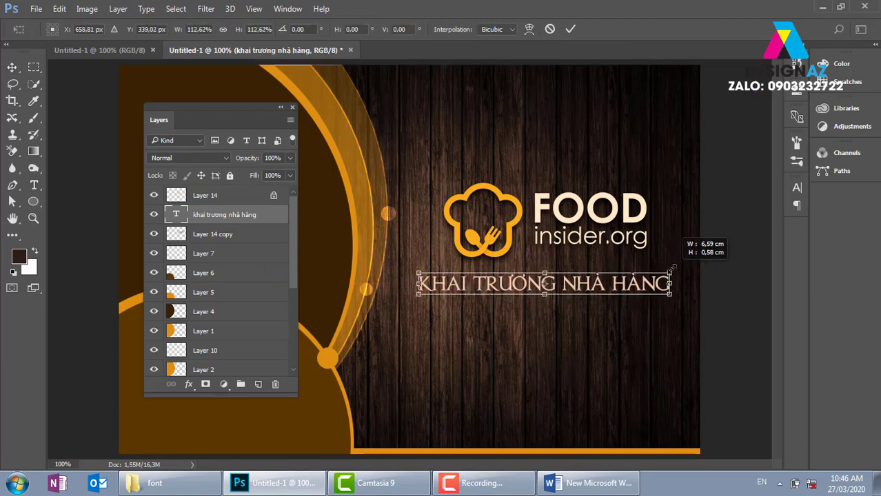
{"action": "left_click_drag", "start_coordinate": [601, 290], "coordinate": [595, 282]}
{"action": "key", "text": "Left"}
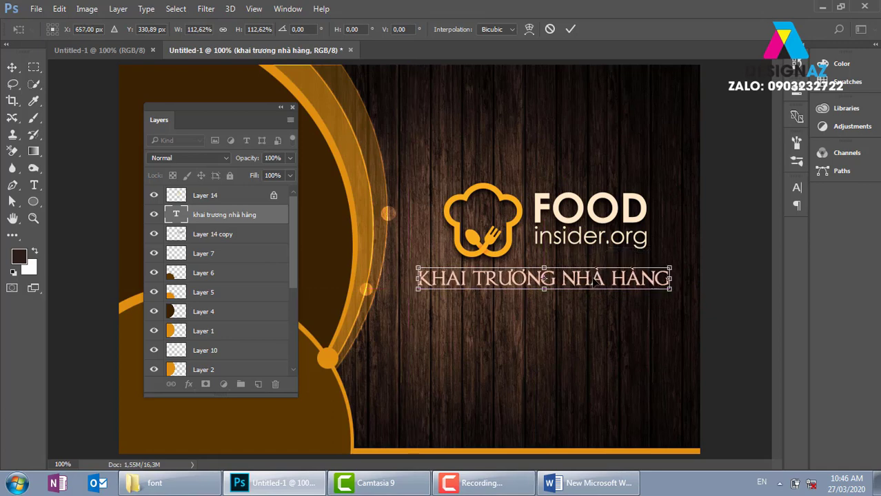
{"action": "key", "text": "Left"}
{"action": "key", "text": "Return"}
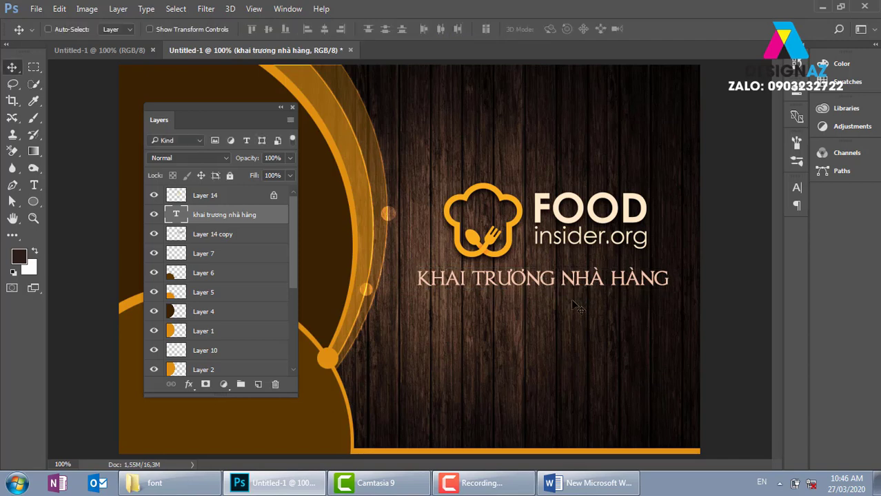
- Make the KHAI TRƯƠNG NHÀ HÀNG heading text white
{"action": "key", "text": "t"}
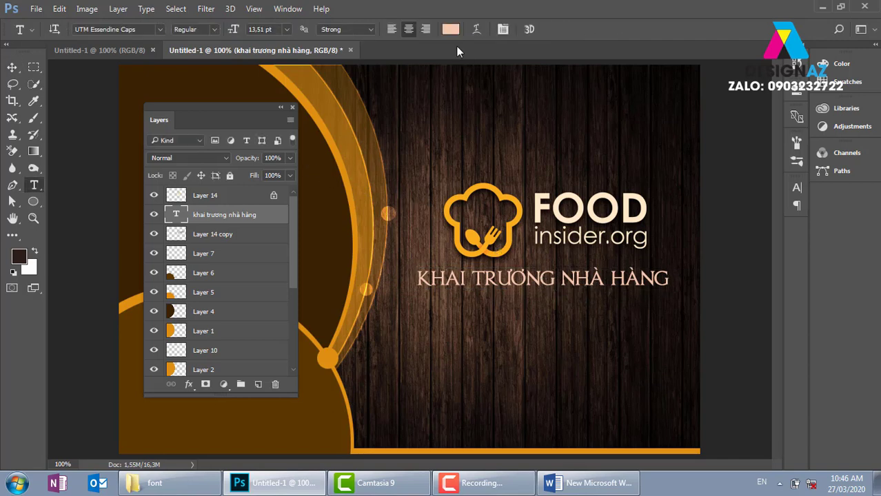
{"action": "left_click", "coordinate": [450, 29]}
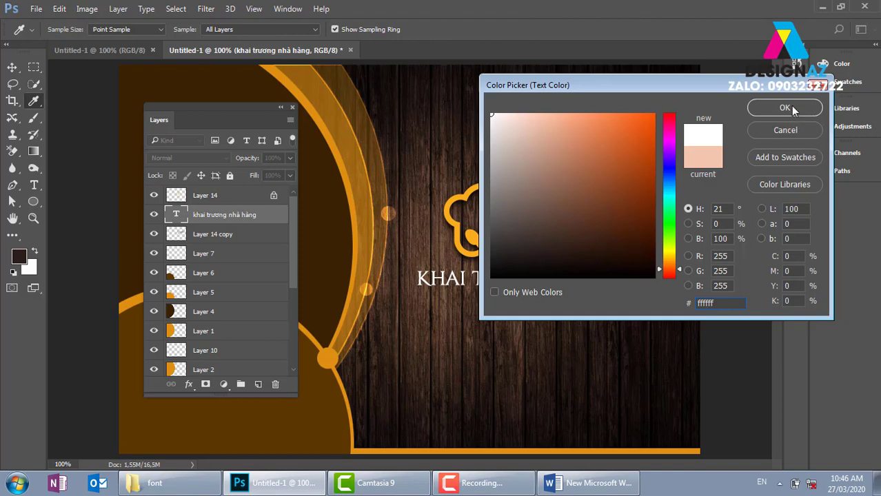
{"action": "left_click", "coordinate": [784, 107]}
{"action": "left_click", "coordinate": [12, 67]}
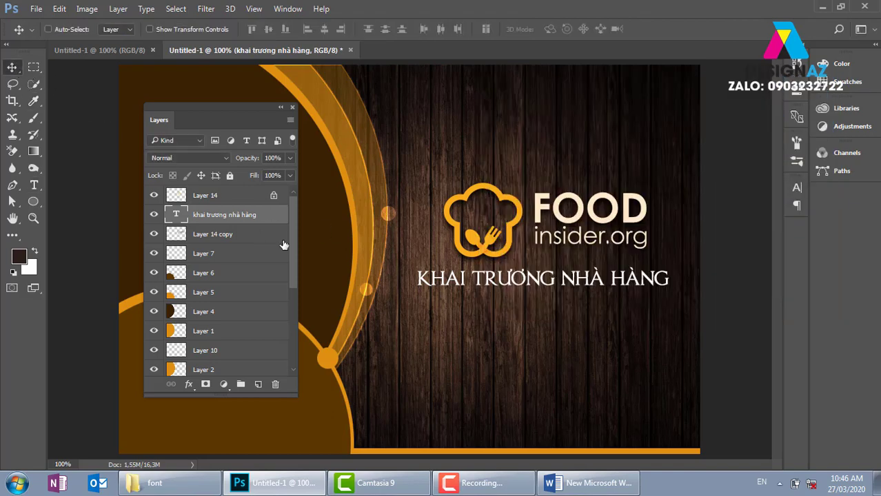
{"action": "key", "text": "ctrl"}
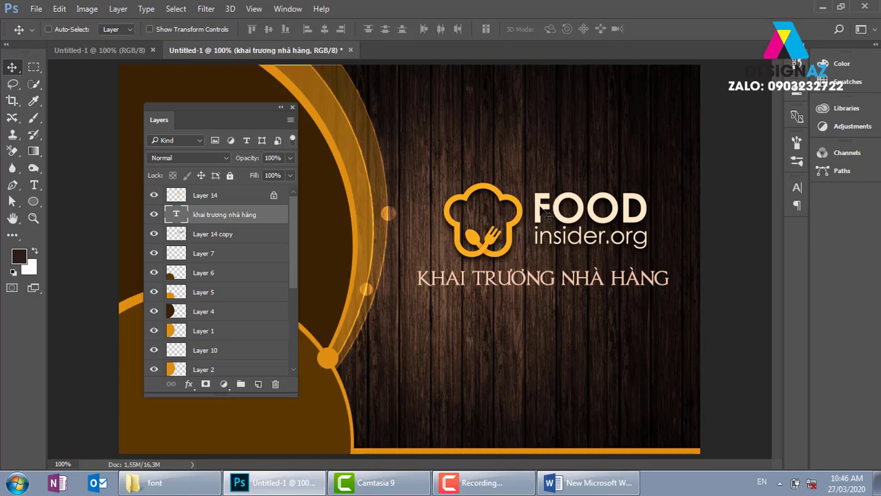
- Shrink the FOOD insider.org logo on Layer 14 to about 84%
{"action": "right_click", "coordinate": [521, 222]}
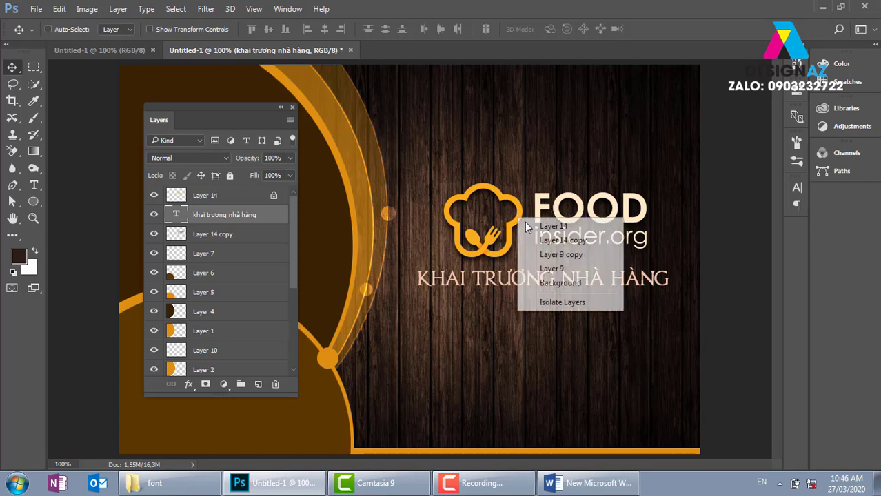
{"action": "left_click", "coordinate": [535, 228]}
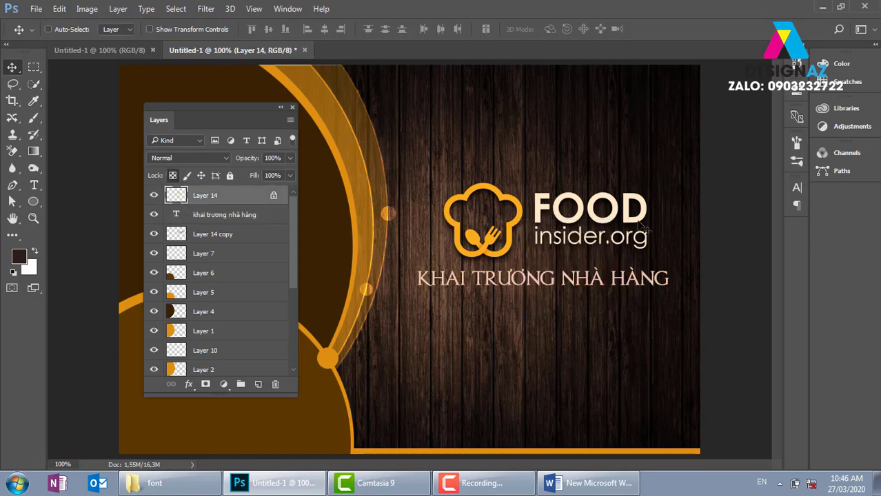
{"action": "key", "text": "ctrl+t"}
{"action": "left_click_drag", "start_coordinate": [646, 184], "coordinate": [629, 189]}
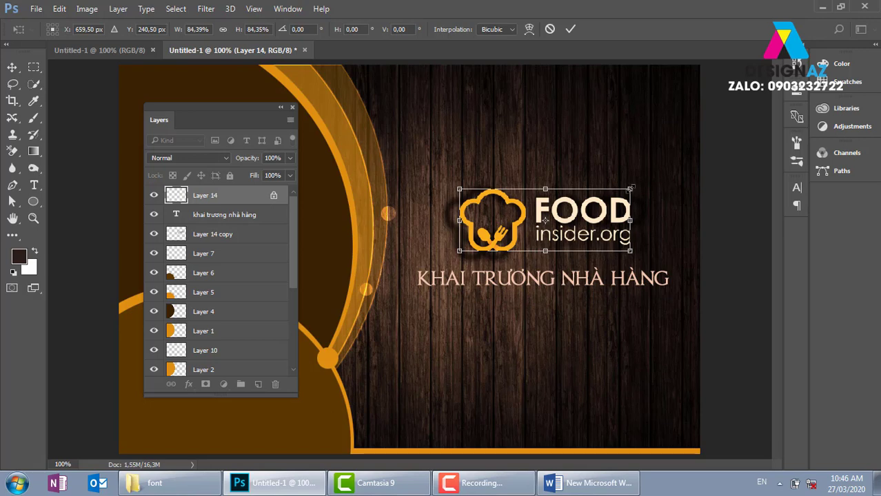
{"action": "key", "text": "Return"}
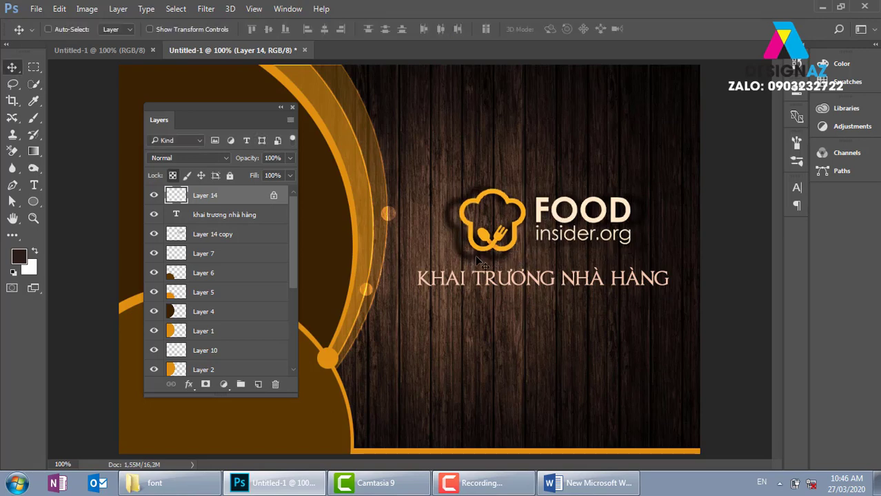
- Select the KHAI TRƯƠNG NHÀ HÀNG title layer and nudge the title down slightly
{"action": "right_click", "coordinate": [463, 254]}
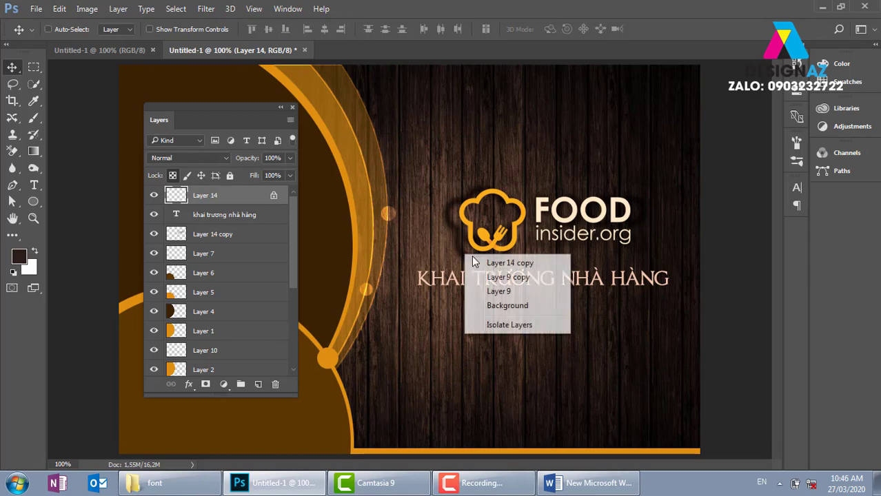
{"action": "left_click", "coordinate": [485, 262]}
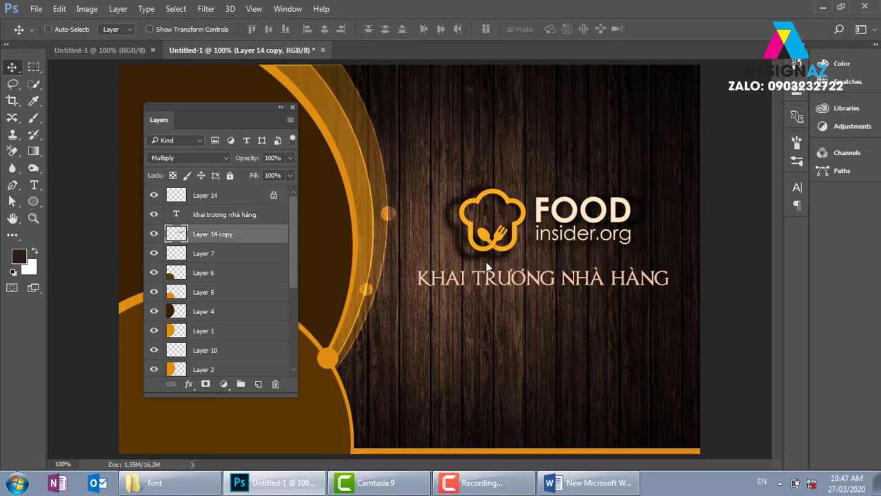
{"action": "right_click", "coordinate": [471, 260]}
{"action": "left_click", "coordinate": [492, 269]}
{"action": "key", "text": "ctrl"}
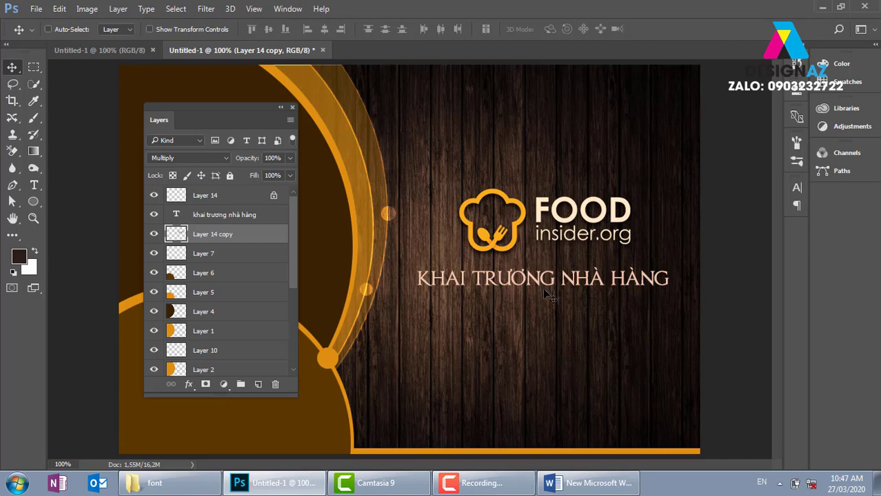
{"action": "right_click", "coordinate": [560, 279]}
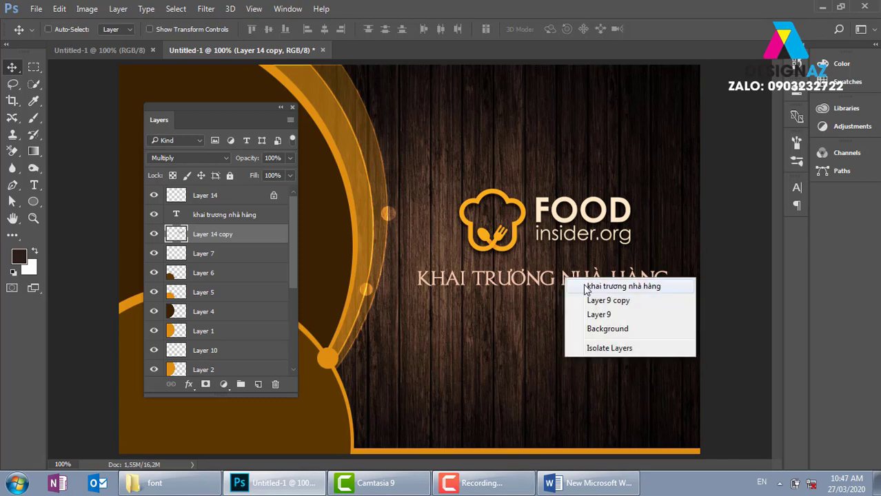
{"action": "left_click", "coordinate": [589, 288]}
{"action": "key", "text": "Down"}
{"action": "key", "text": "Down"}
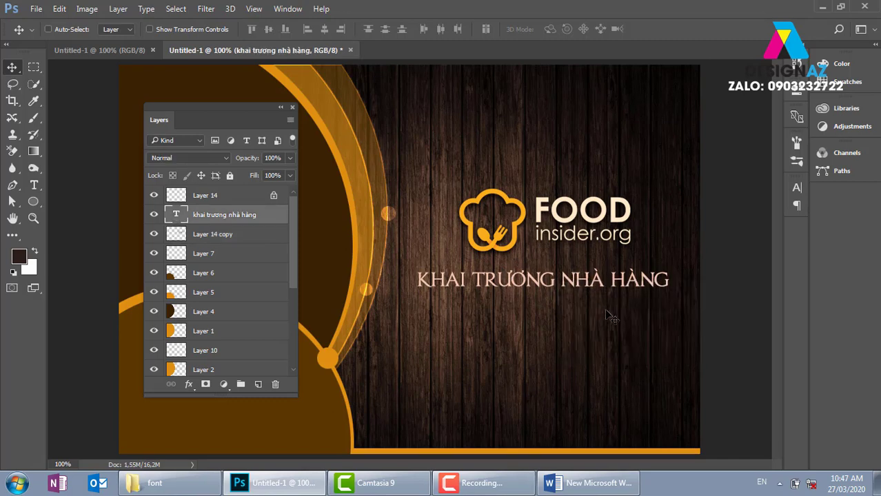
- Copy the 'Giảm 20%' line from the Word notes
{"action": "left_click", "coordinate": [618, 483]}
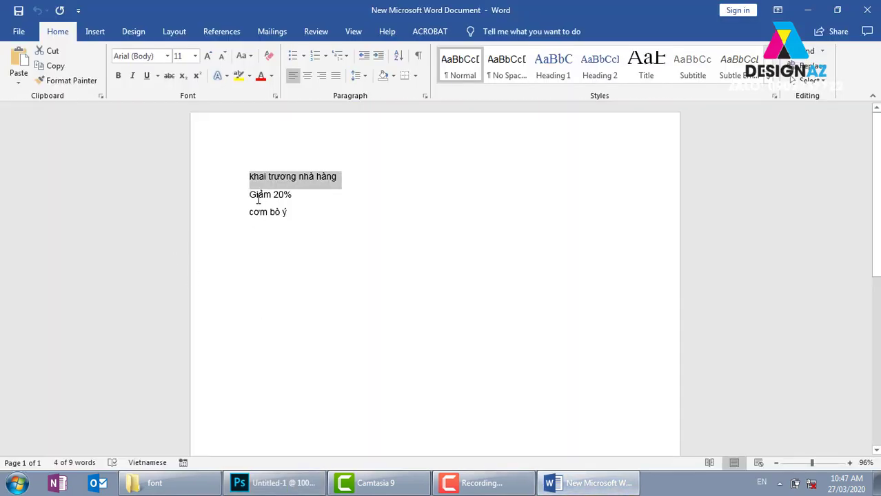
{"action": "left_click_drag", "start_coordinate": [249, 196], "coordinate": [295, 198]}
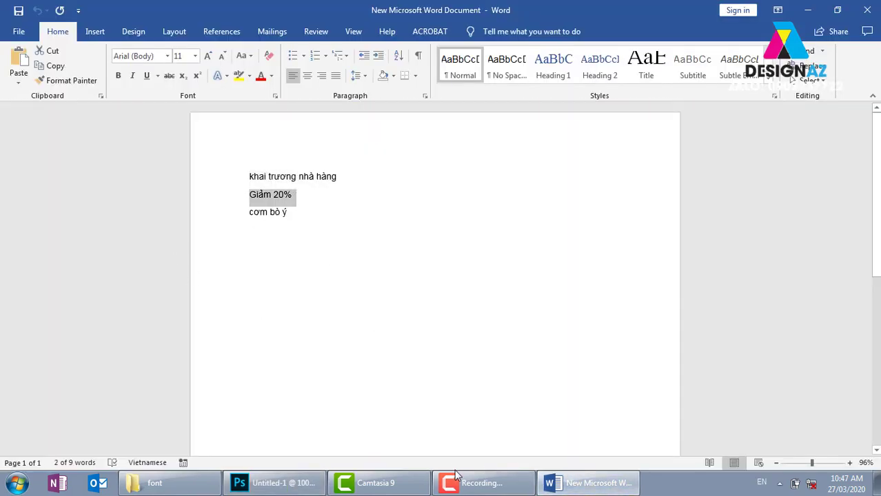
{"action": "left_click", "coordinate": [294, 487]}
- Paste 'Giảm 20%' as a new text line below the title and enlarge it
{"action": "key", "text": "t"}
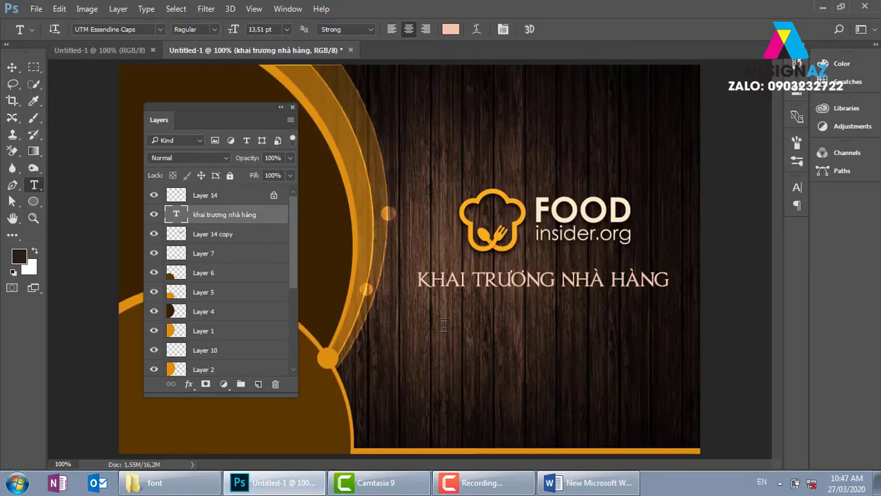
{"action": "left_click", "coordinate": [444, 321]}
{"action": "key", "text": "ctrl+v"}
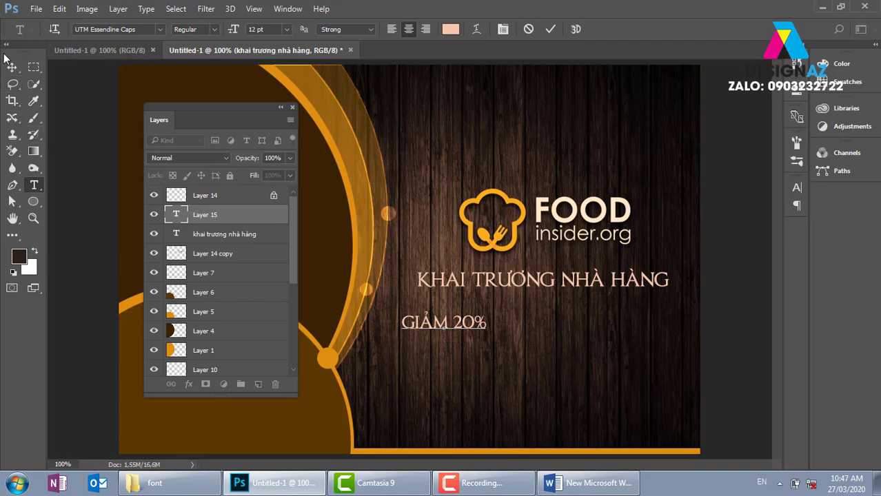
{"action": "left_click", "coordinate": [12, 66]}
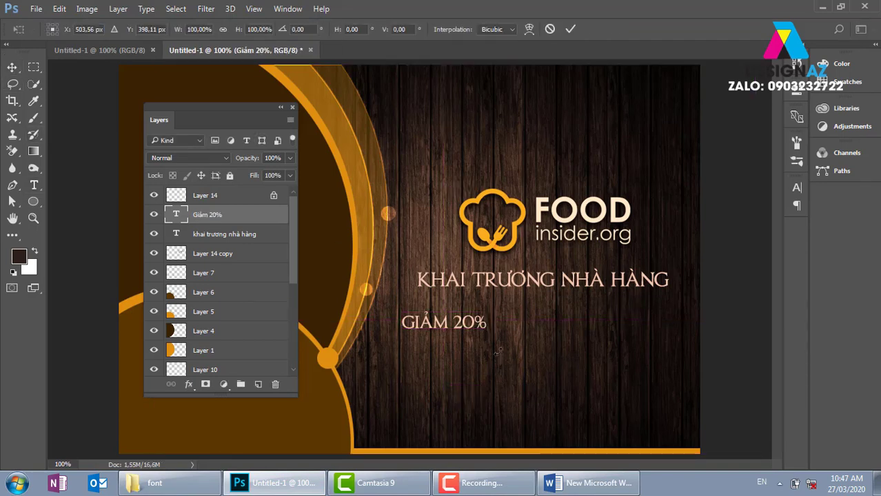
{"action": "key", "text": "ctrl+t"}
{"action": "mouse_move", "coordinate": [487, 331]}
{"action": "left_mouse_down"}
{"action": "mouse_move", "coordinate": [547, 364]}
{"action": "mouse_move", "coordinate": [581, 329]}
{"action": "left_mouse_up"}
{"action": "key", "text": "Return"}
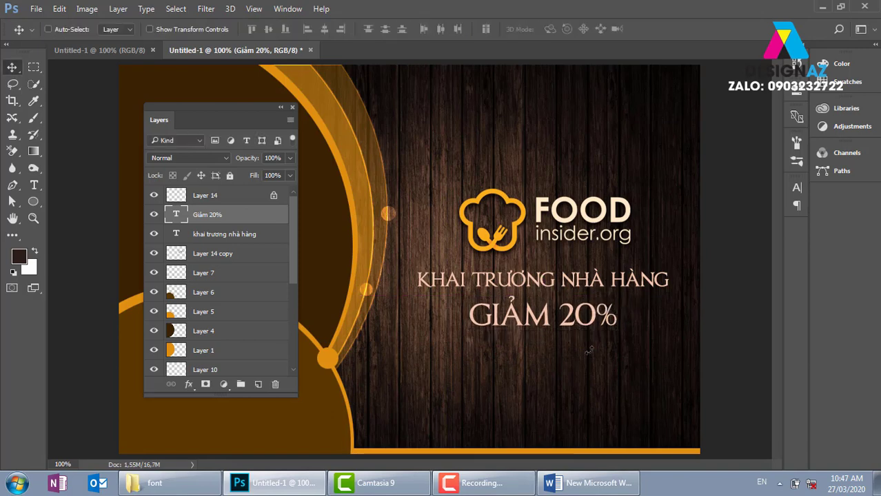
- Set the GIẢM 20% text in UTM Avo Bold
{"action": "key", "text": "t"}
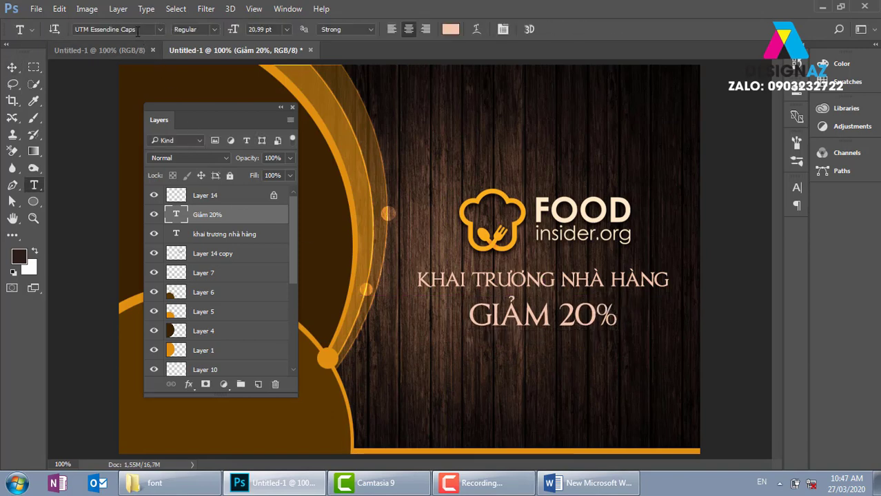
{"action": "left_click", "coordinate": [121, 30]}
{"action": "left_click", "coordinate": [93, 30]}
{"action": "left_click_drag", "start_coordinate": [93, 30], "coordinate": [143, 34]}
{"action": "type", "text": "av"}
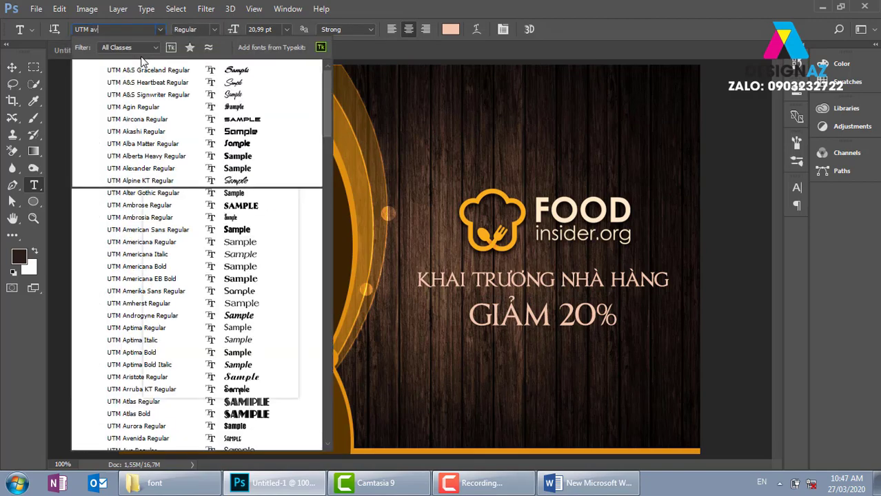
{"action": "type", "text": "o"}
{"action": "key", "text": "Return"}
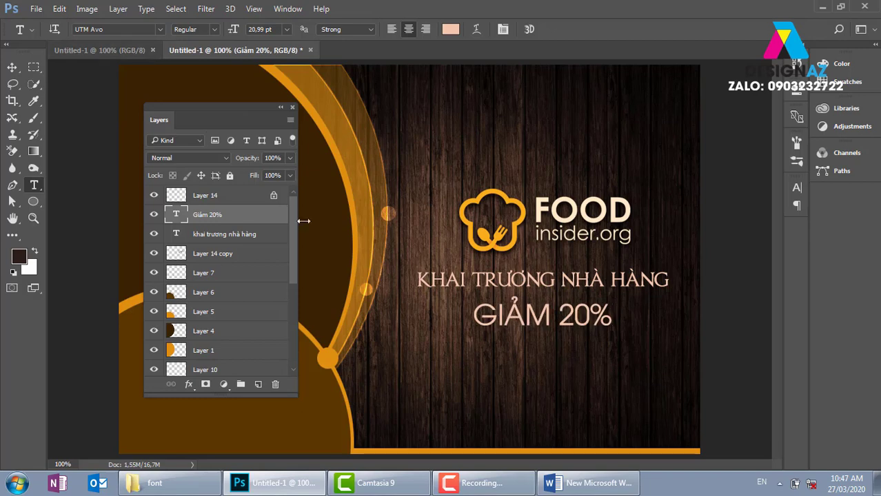
{"action": "left_click", "coordinate": [214, 29]}
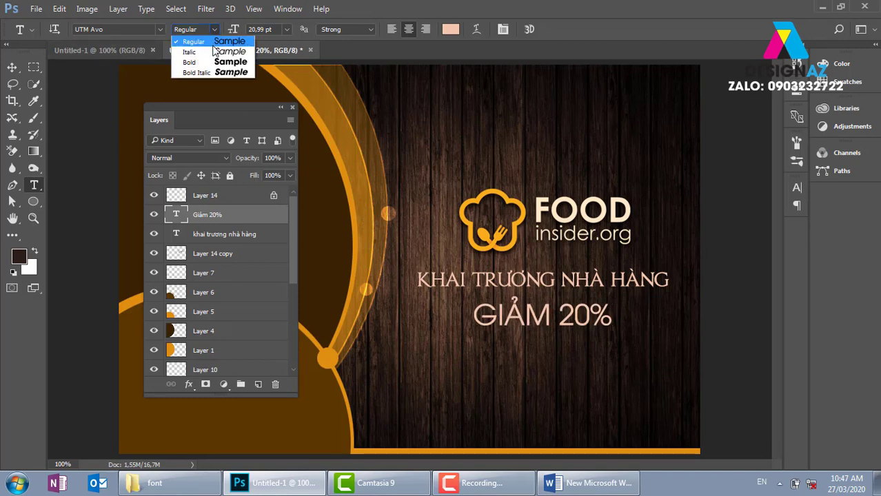
{"action": "left_click", "coordinate": [207, 61]}
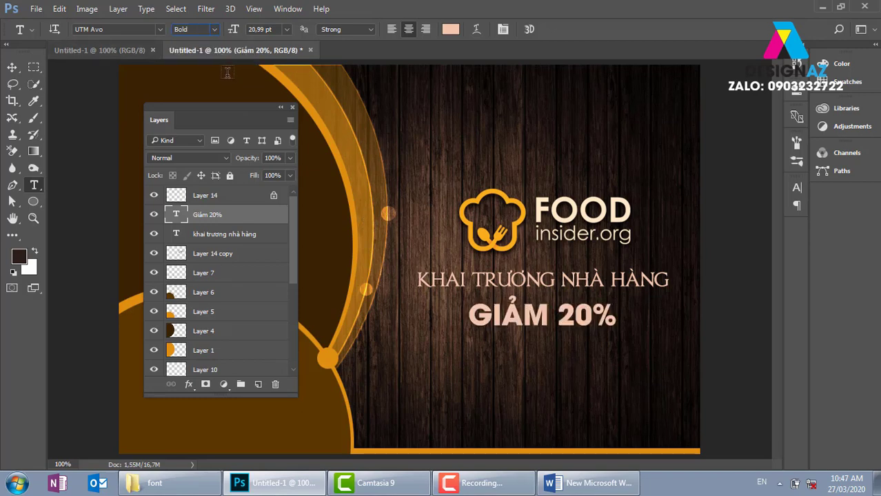
- Scale GIẢM 20% to about 115% and nudge it slightly right
{"action": "left_click", "coordinate": [12, 67]}
{"action": "key", "text": "ctrl+t"}
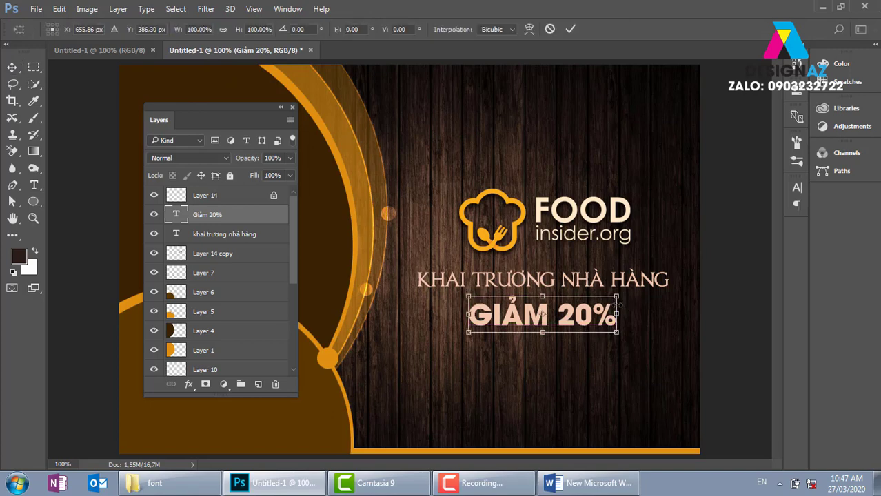
{"action": "left_click_drag", "start_coordinate": [622, 298], "coordinate": [629, 295]}
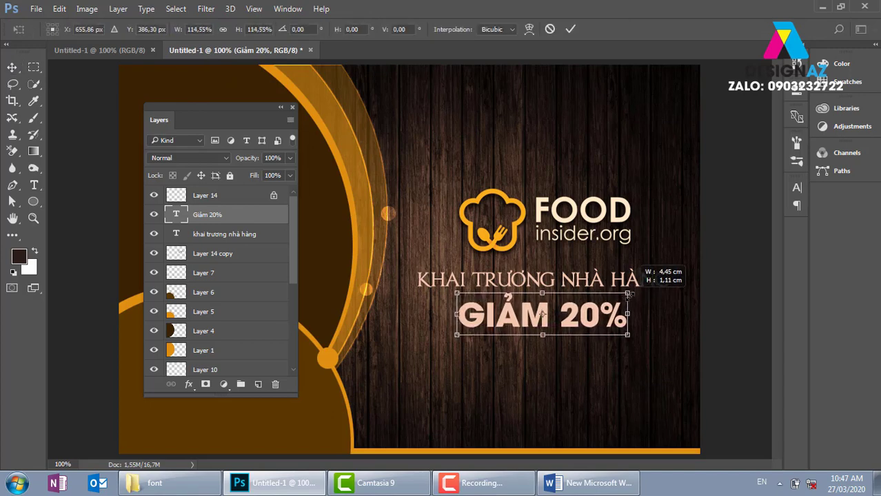
{"action": "key", "text": "Return"}
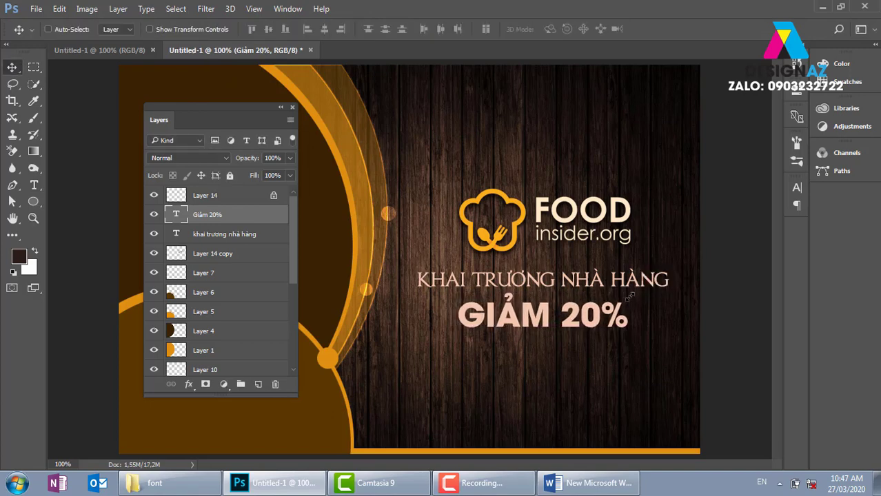
{"action": "key", "text": "Right"}
{"action": "key", "text": "Right"}
{"action": "key", "text": "Right"}
{"action": "key", "text": "Right"}
{"action": "key", "text": "Right"}
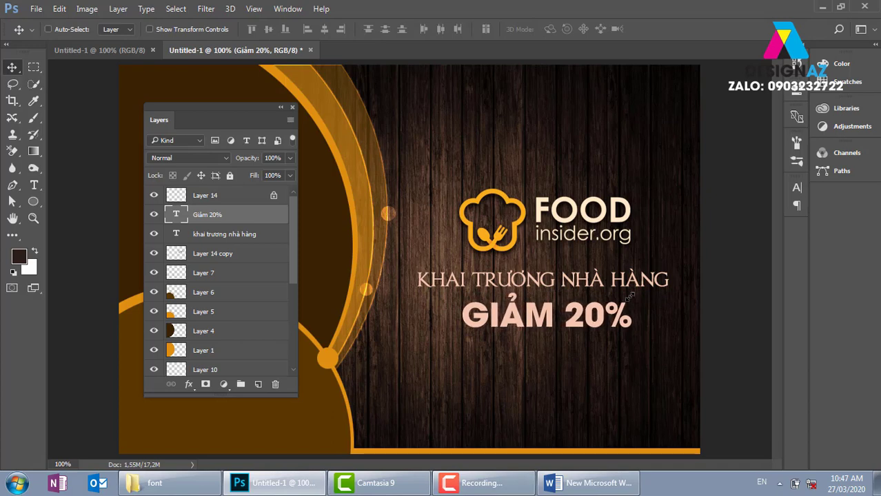
- Copy the 'cơm bò ý' line from the Word notes
{"action": "left_click", "coordinate": [609, 487]}
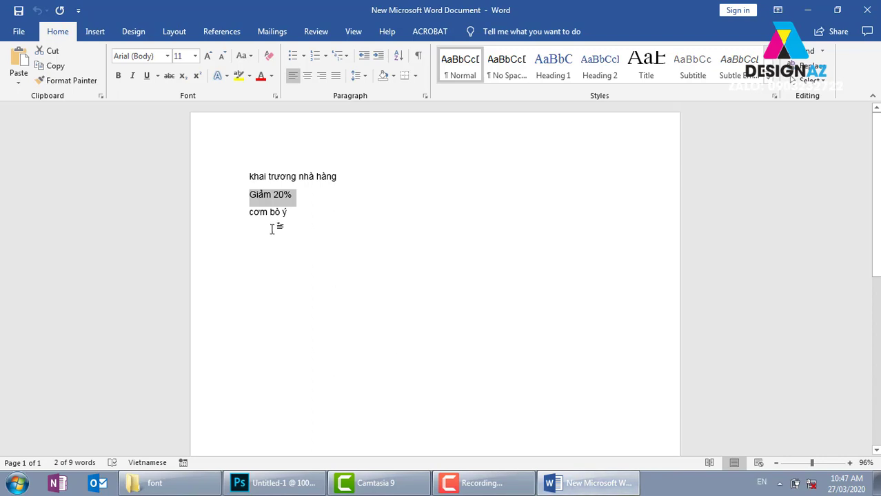
{"action": "left_click_drag", "start_coordinate": [249, 213], "coordinate": [292, 213]}
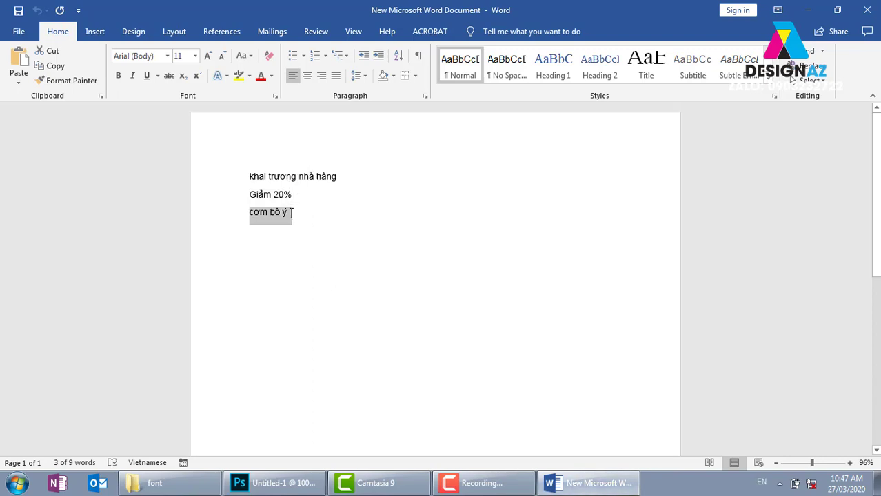
{"action": "left_click", "coordinate": [274, 483]}
- Add the CƠM BÒ Ý text line and move it just beneath GIẢM 20%
{"action": "key", "text": "t"}
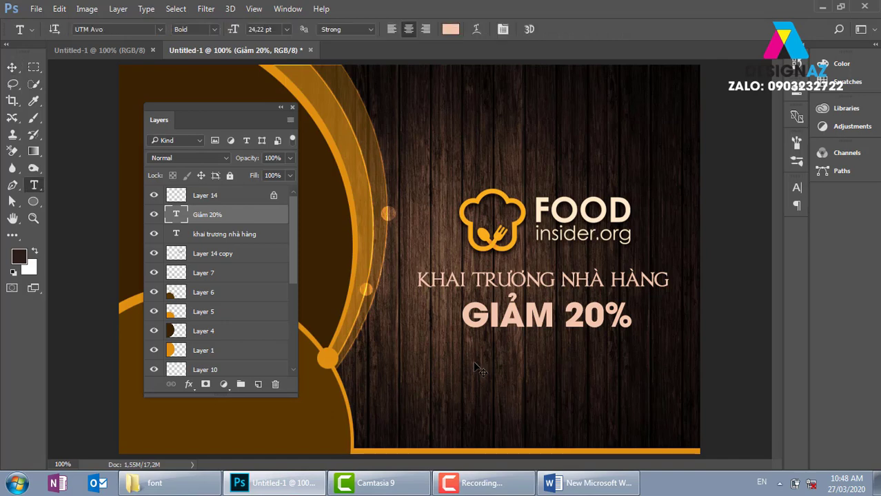
{"action": "left_click", "coordinate": [469, 352]}
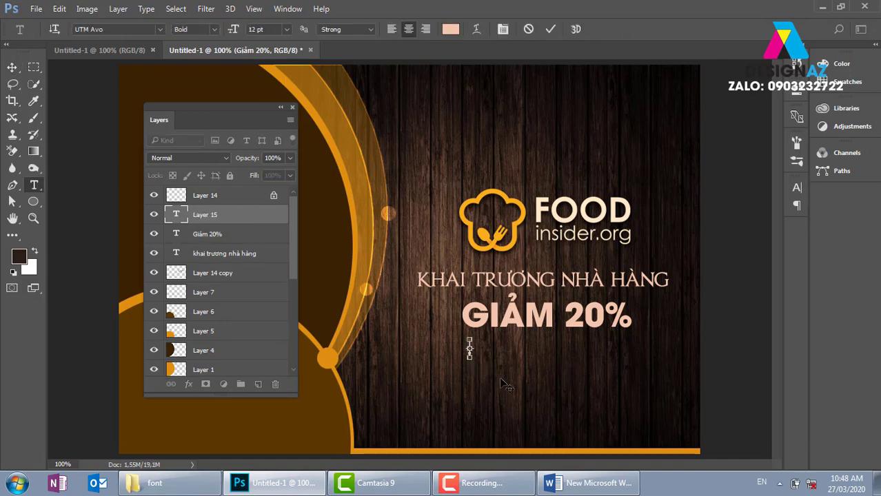
{"action": "type", "text": "CƠM BÒ Ý"}
{"action": "left_click", "coordinate": [12, 67]}
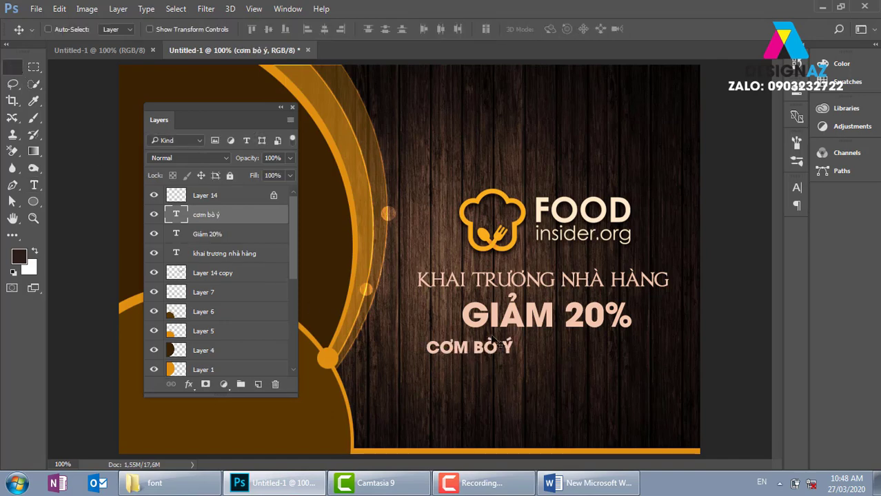
{"action": "left_click_drag", "start_coordinate": [471, 353], "coordinate": [501, 349]}
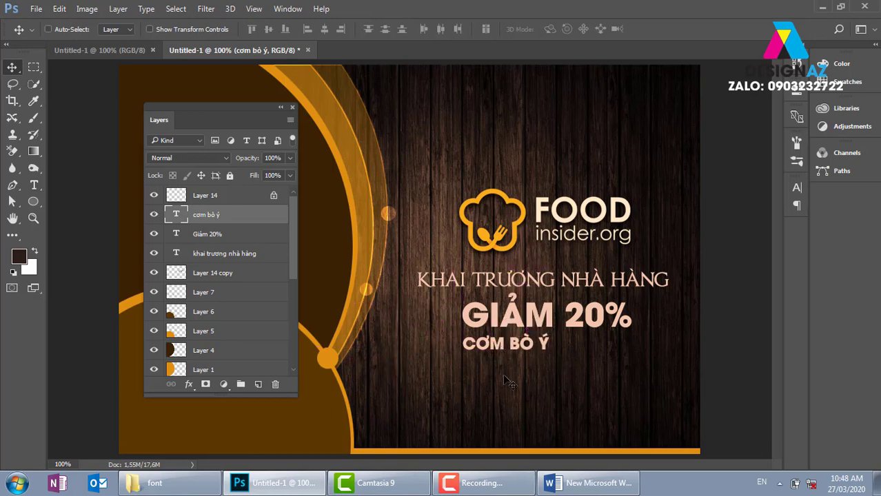
- Set CƠM BÒ Ý to regular weight and enlarge it to about 103%
{"action": "key", "text": "t"}
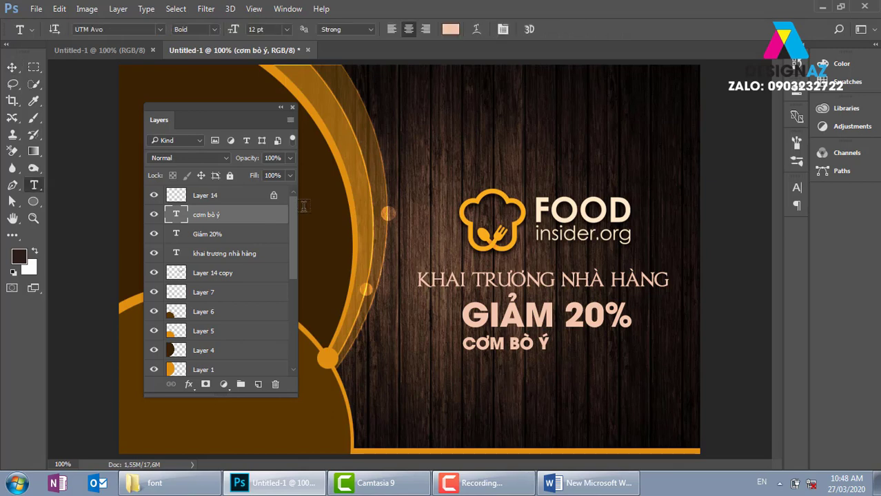
{"action": "left_click", "coordinate": [215, 30]}
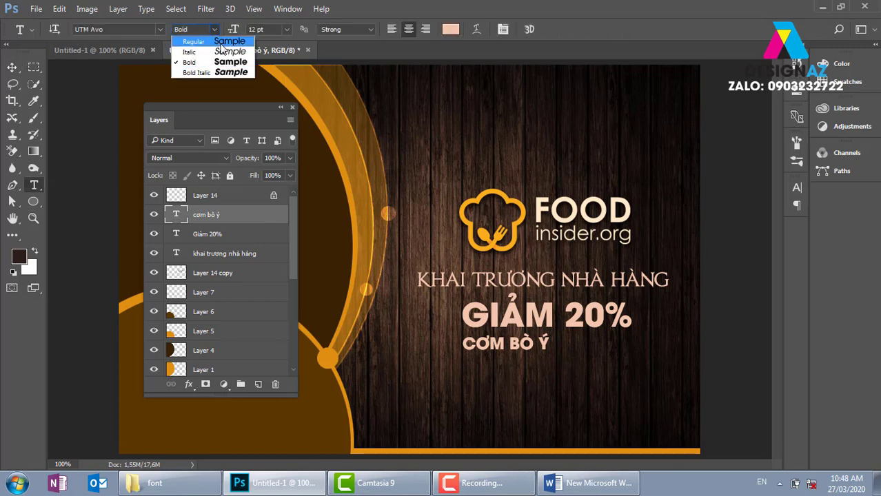
{"action": "left_click", "coordinate": [222, 43]}
{"action": "left_click", "coordinate": [17, 67]}
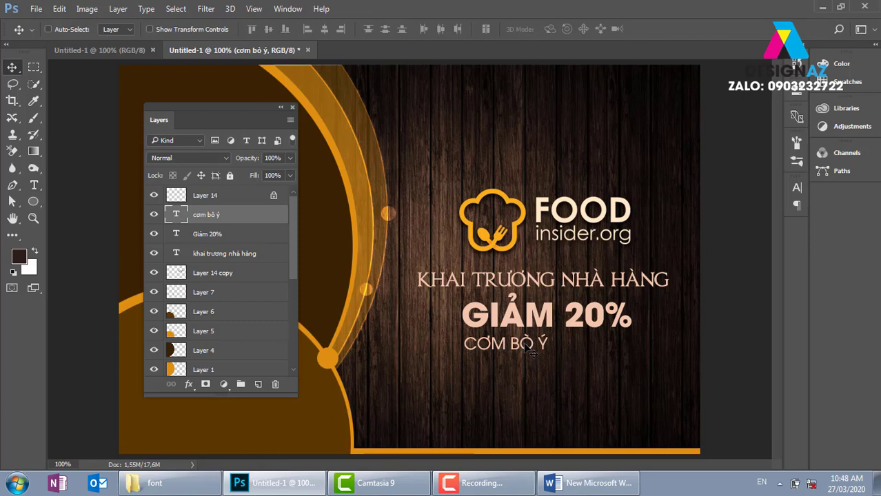
{"action": "key", "text": "ctrl+t"}
{"action": "left_click_drag", "start_coordinate": [551, 354], "coordinate": [538, 351]}
{"action": "key", "text": "Return"}
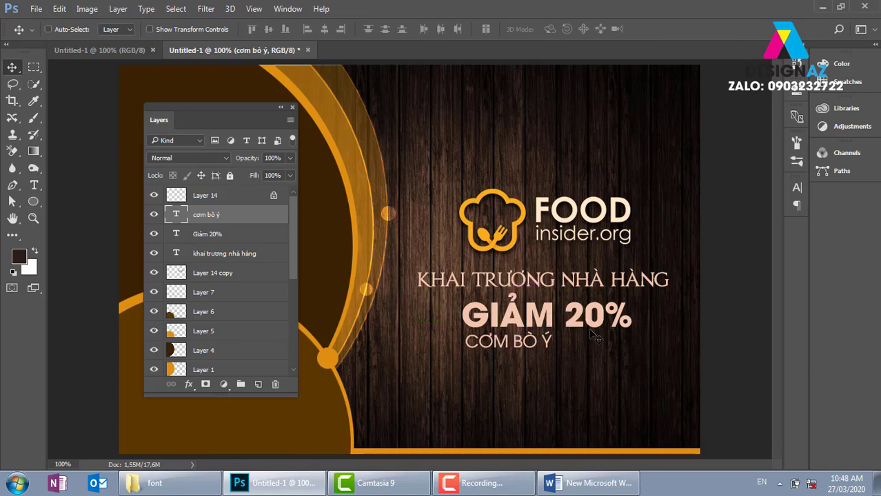
- Recolour the Giảm 20% layer, trying an orange from the arc, then settling on white ffffff
{"action": "right_click", "coordinate": [543, 314]}
{"action": "left_click", "coordinate": [573, 324]}
{"action": "key", "text": "t"}
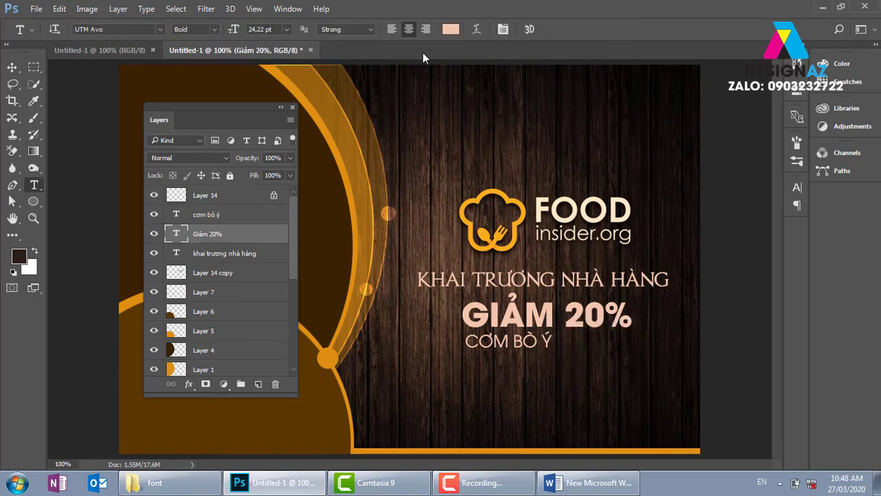
{"action": "left_click", "coordinate": [452, 29]}
{"action": "left_click", "coordinate": [345, 165]}
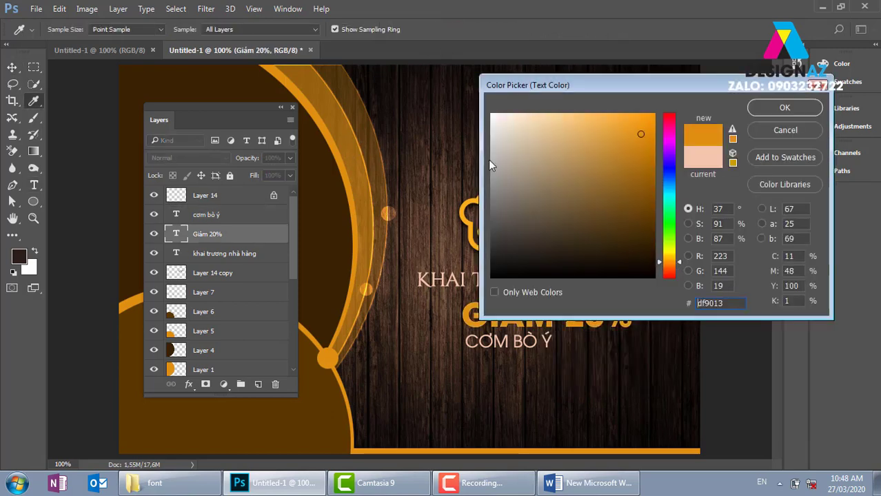
{"action": "left_click", "coordinate": [785, 107]}
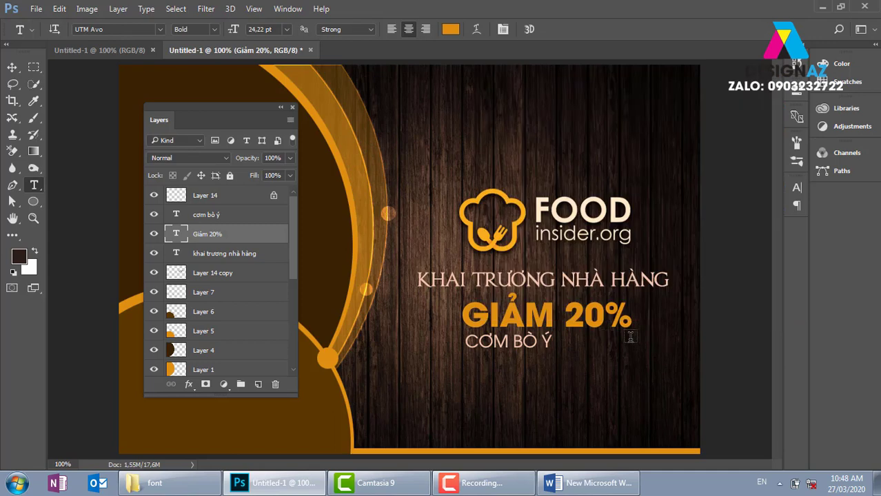
{"action": "left_click", "coordinate": [451, 29]}
{"action": "type", "text": "ffffff"}
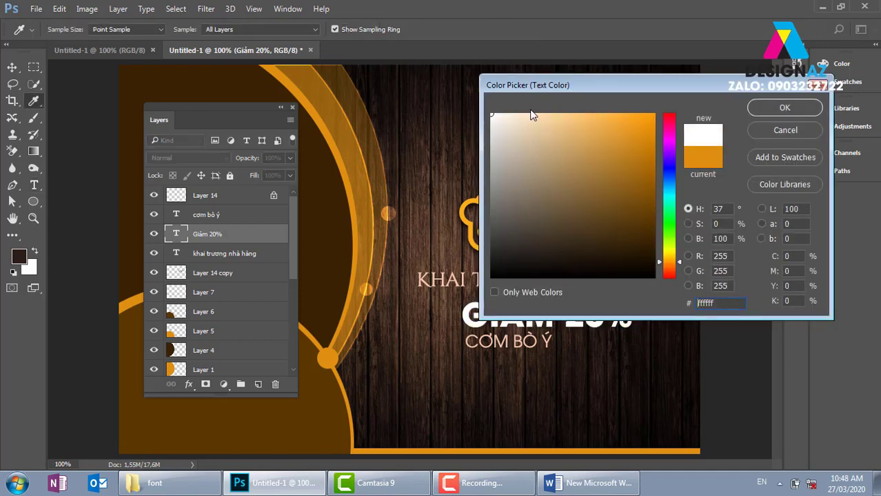
{"action": "left_click", "coordinate": [785, 107]}
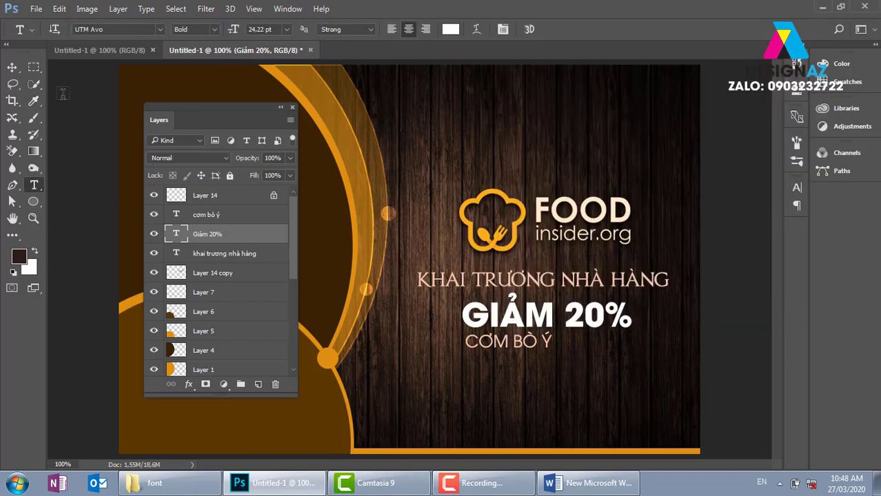
{"action": "left_click", "coordinate": [11, 66]}
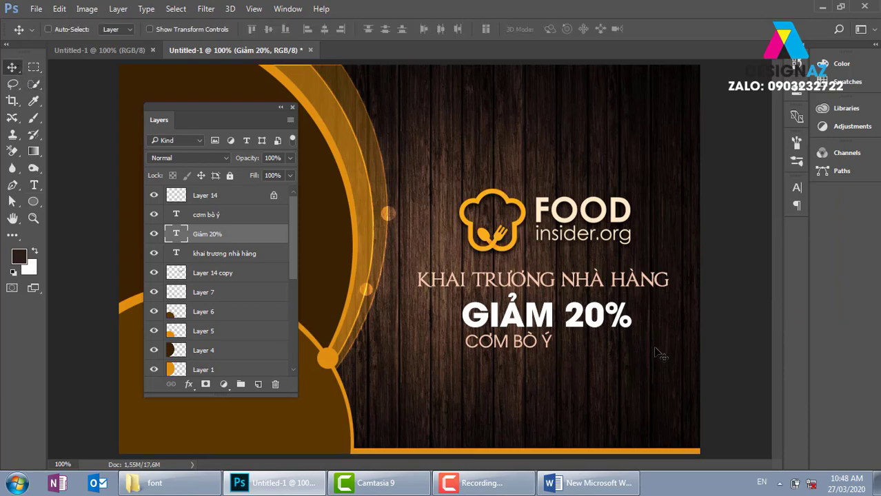
{"action": "key", "text": "ctrl+plus"}
- Fill a thin strip right of CƠM BÒ Ý with white on a new Layer 15
{"action": "mouse_move", "coordinate": [661, 355]}
{"action": "left_mouse_down"}
{"action": "mouse_move", "coordinate": [417, 283]}
{"action": "mouse_move", "coordinate": [485, 274]}
{"action": "left_mouse_up"}
{"action": "key", "text": "m"}
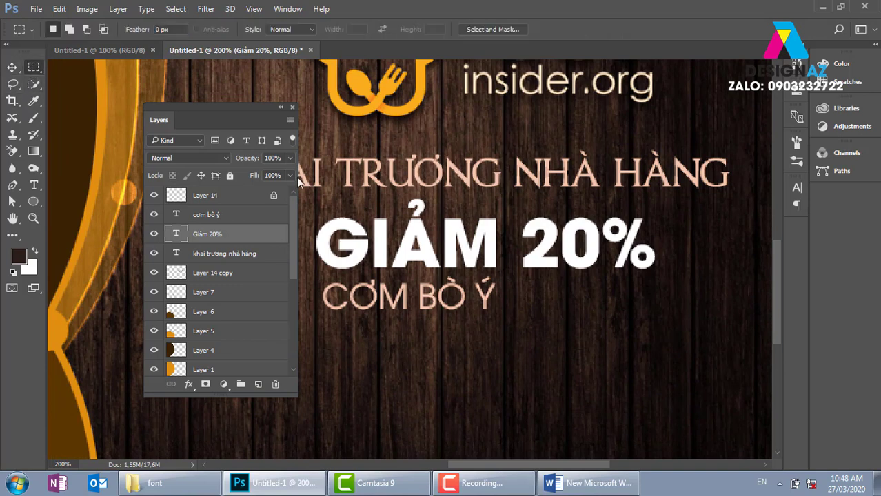
{"action": "left_click_drag", "start_coordinate": [523, 300], "coordinate": [652, 308]}
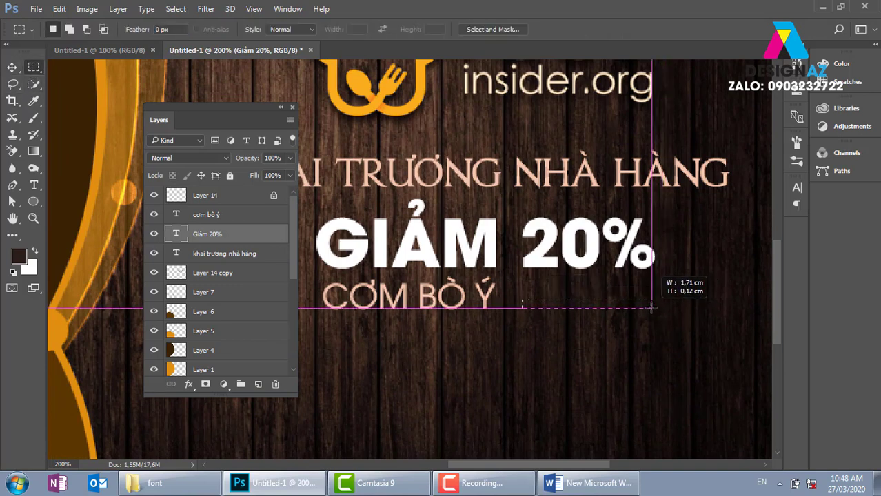
{"action": "left_click_drag", "start_coordinate": [652, 308], "coordinate": [653, 308]}
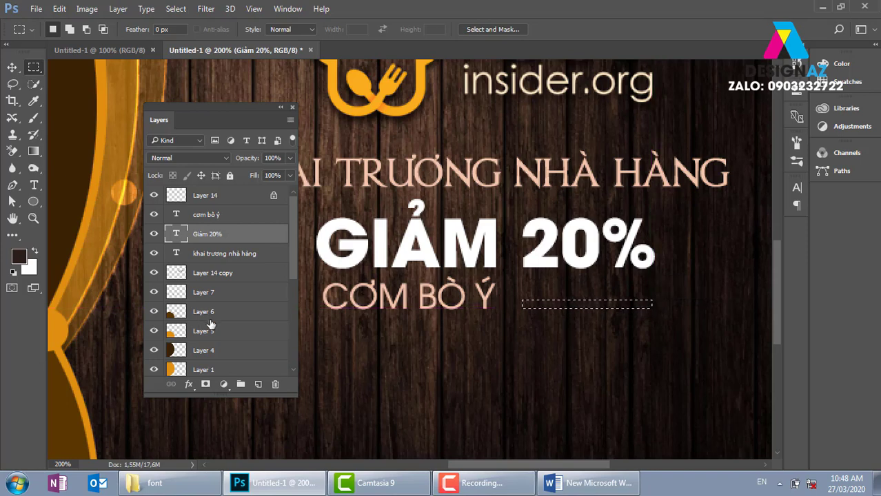
{"action": "left_click", "coordinate": [258, 386]}
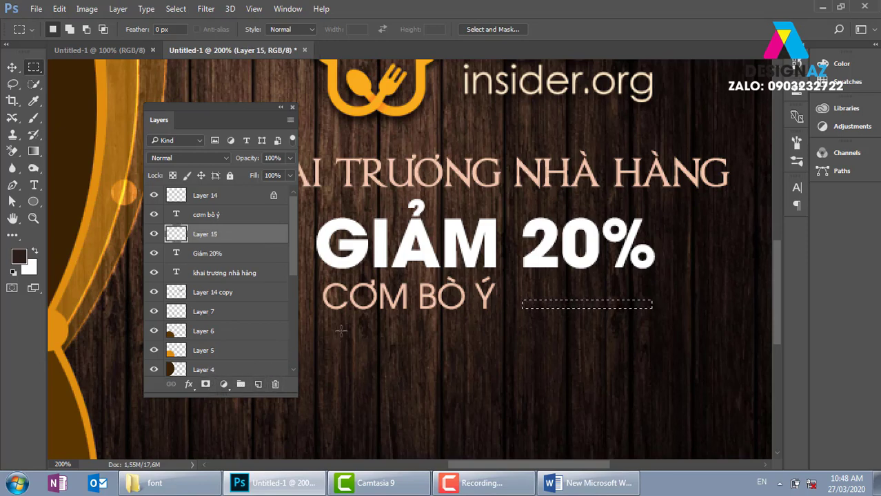
{"action": "key", "text": "ctrl+BackSpace"}
{"action": "key", "text": "ctrl+d"}
{"action": "key", "text": "v"}
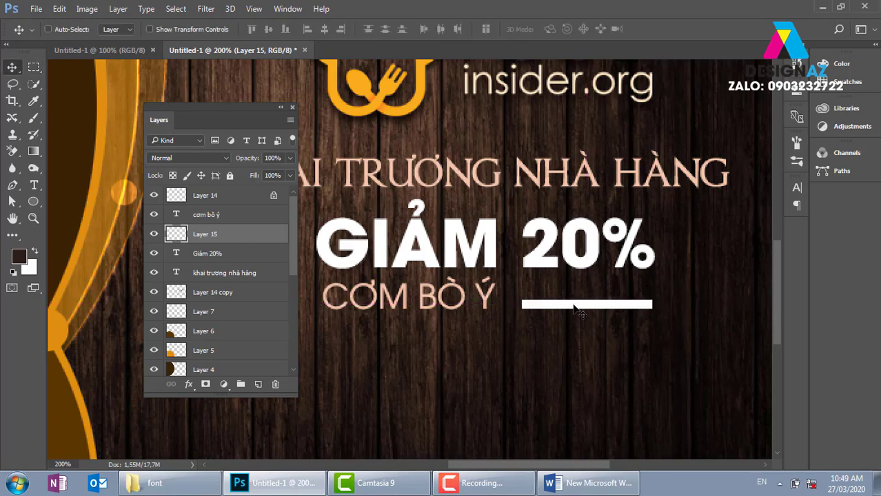
- Make a small white square on a new layer, place it on the bar and rotate it 45° into a diamond
{"action": "left_click", "coordinate": [33, 66]}
{"action": "left_click_drag", "start_coordinate": [565, 327], "coordinate": [592, 345]}
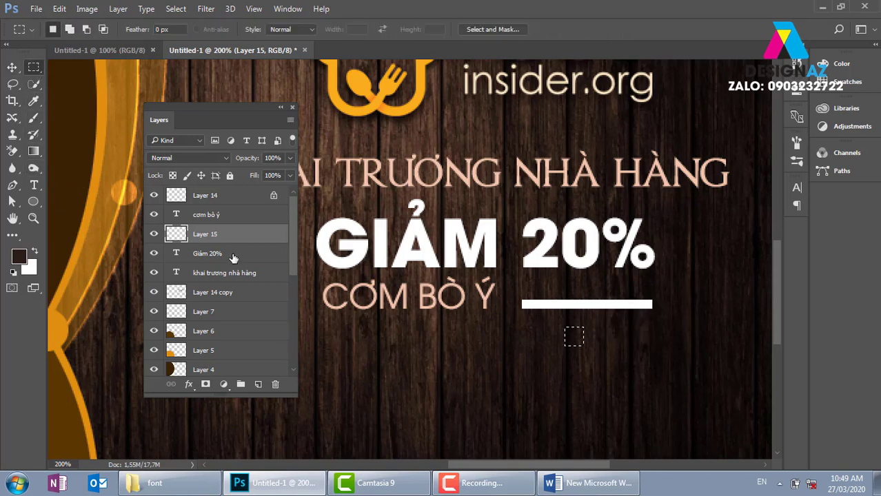
{"action": "left_click", "coordinate": [258, 384]}
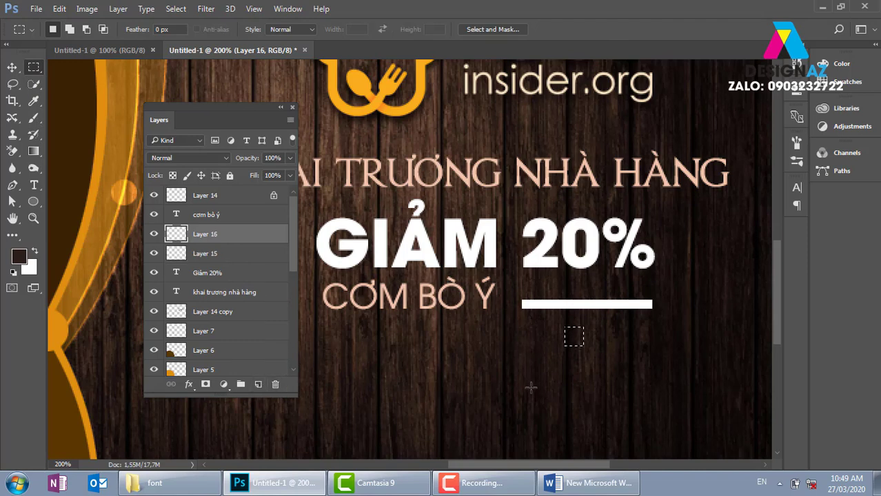
{"action": "key", "text": "ctrl+BackSpace"}
{"action": "key", "text": "v"}
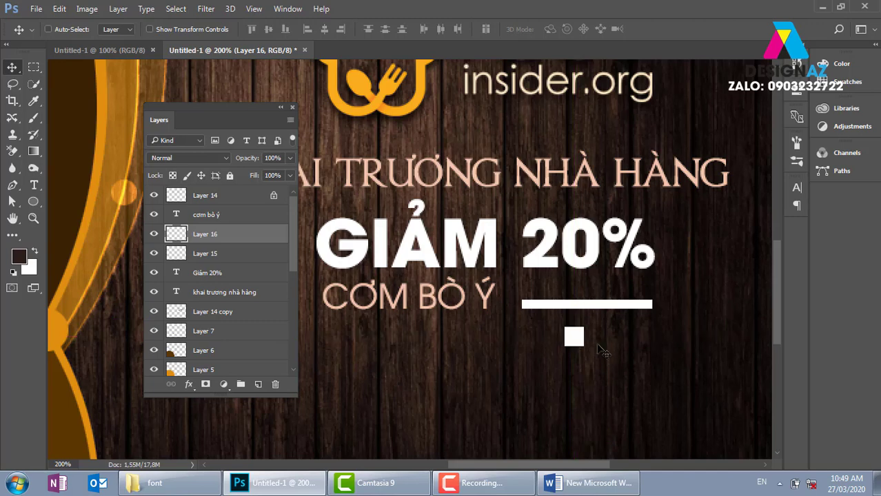
{"action": "mouse_move", "coordinate": [572, 337]}
{"action": "left_mouse_down"}
{"action": "mouse_move", "coordinate": [586, 295]}
{"action": "mouse_move", "coordinate": [618, 293]}
{"action": "left_mouse_up"}
{"action": "key", "text": "ctrl+t"}
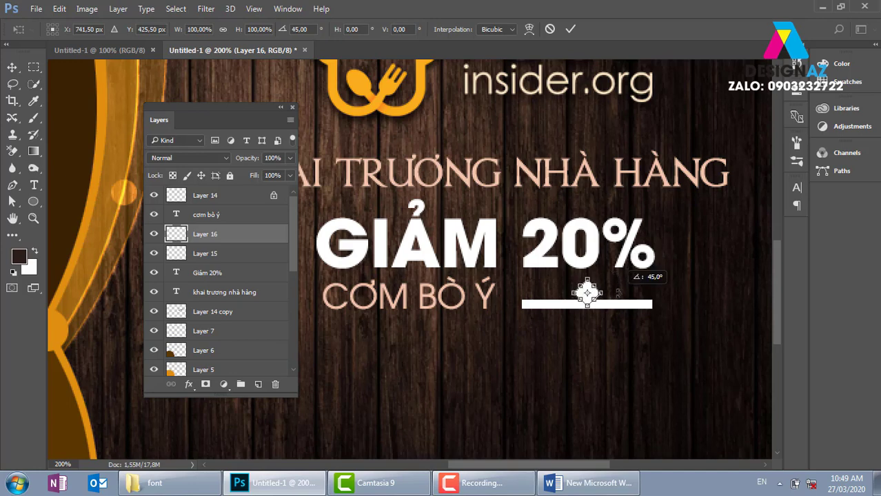
{"action": "left_click_drag", "start_coordinate": [618, 292], "coordinate": [603, 299]}
{"action": "key", "text": "Return"}
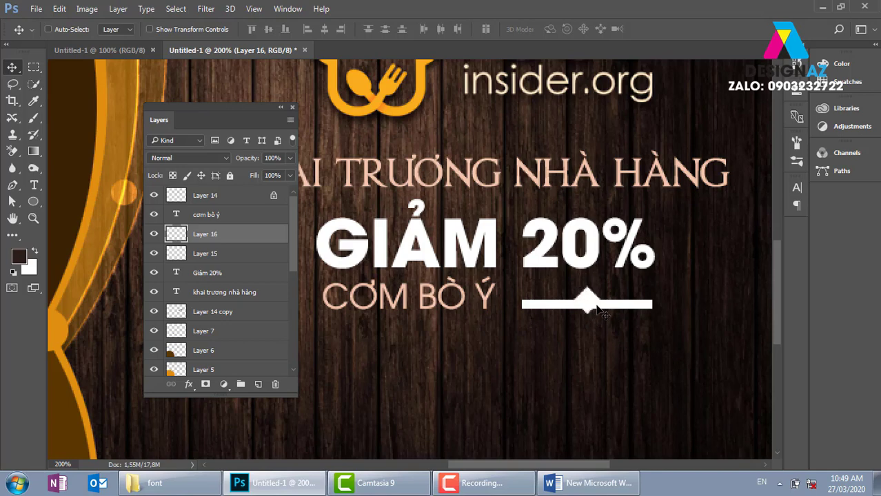
- Remove the diamond's lower half below the bar and zoom out to the whole banner
{"action": "left_click", "coordinate": [34, 68]}
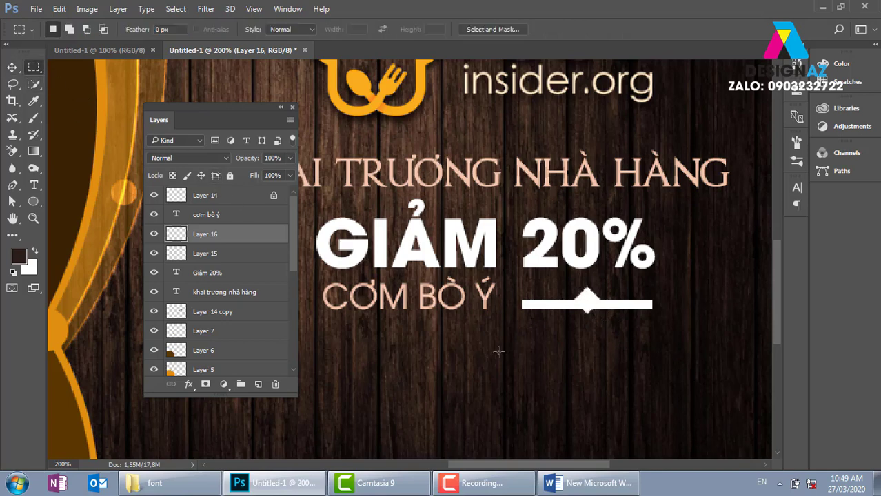
{"action": "left_click_drag", "start_coordinate": [539, 358], "coordinate": [631, 304]}
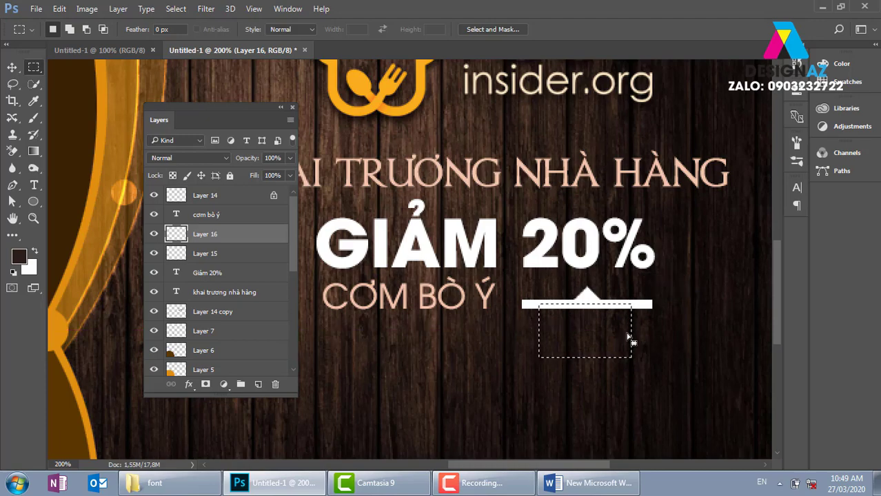
{"action": "key", "text": "v"}
{"action": "key", "text": "ctrl+d"}
{"action": "key", "text": "ctrl+minus"}
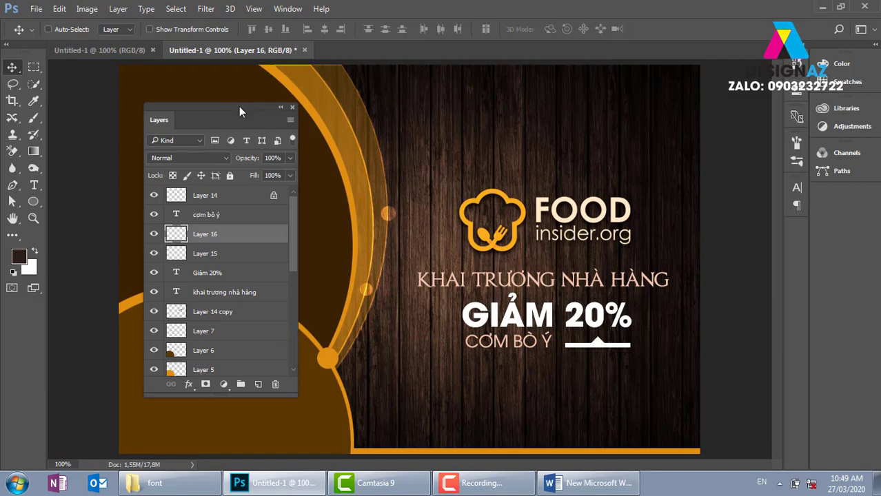
{"action": "mouse_move", "coordinate": [240, 111]}
{"action": "left_mouse_down"}
{"action": "mouse_move", "coordinate": [558, 156]}
{"action": "mouse_move", "coordinate": [696, 101]}
{"action": "left_mouse_up"}
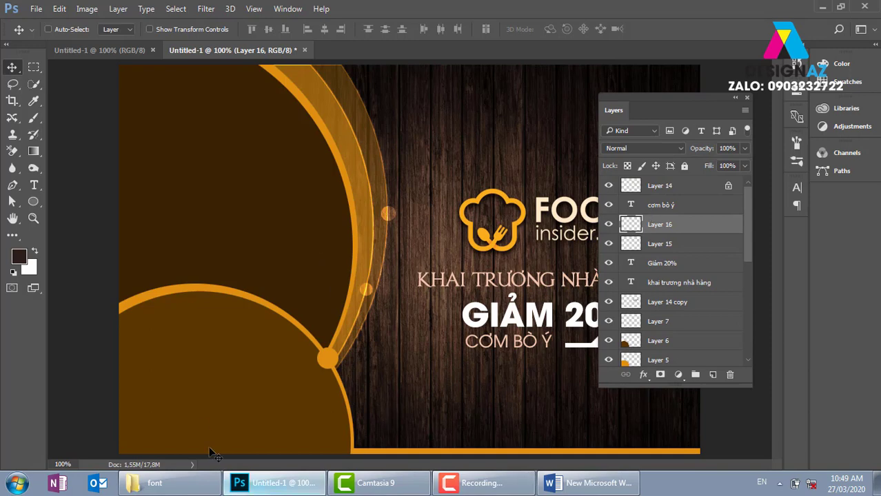
- Go back up to the Bài 5 image folder in Explorer, then return to the banner
{"action": "left_click", "coordinate": [192, 485]}
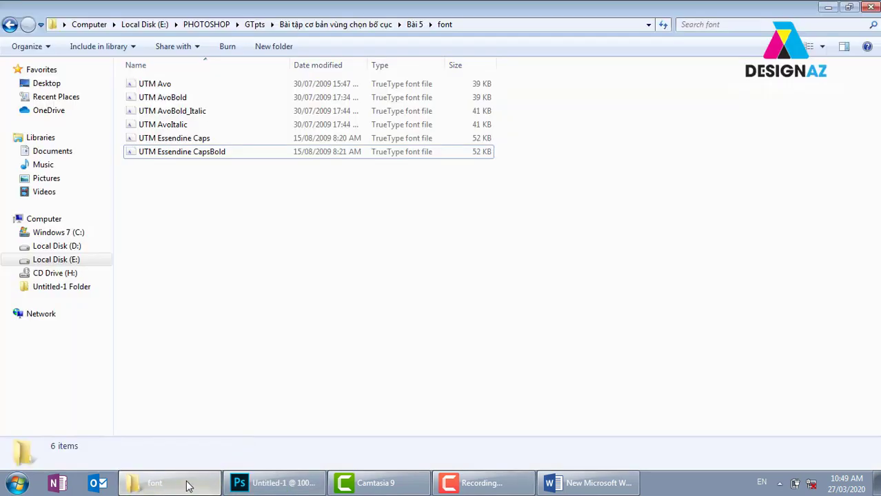
{"action": "left_click", "coordinate": [10, 24]}
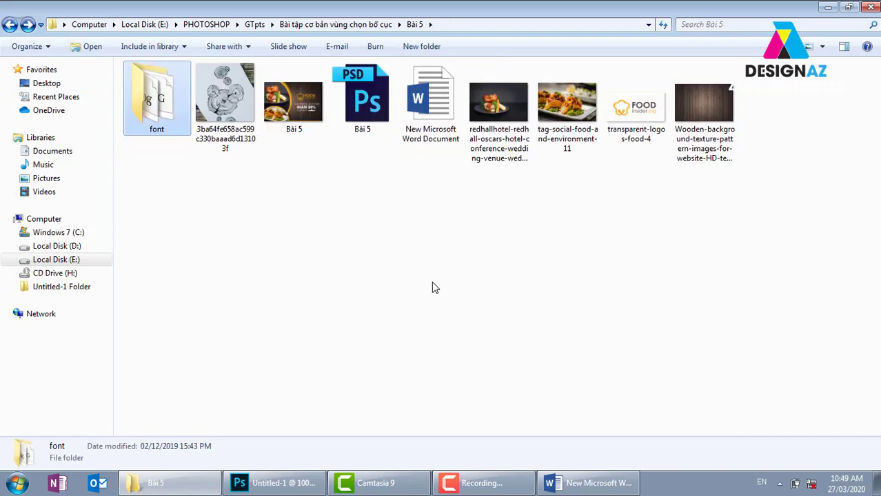
{"action": "left_click", "coordinate": [551, 280]}
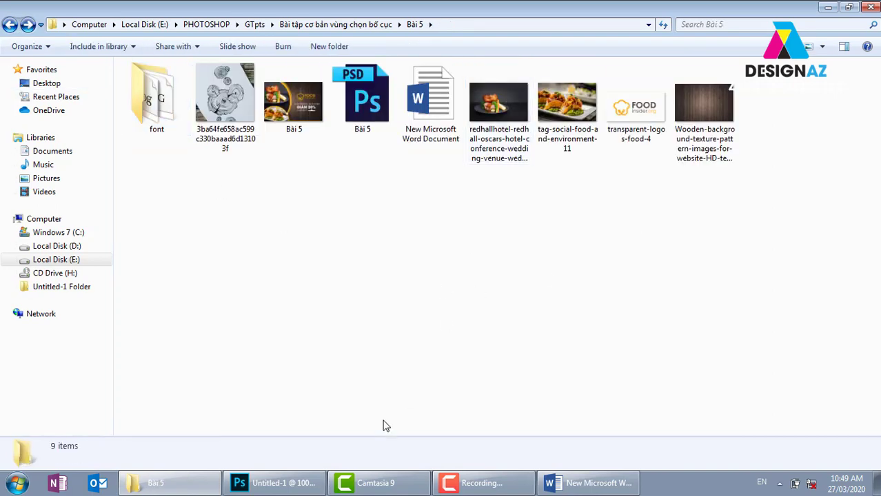
{"action": "left_click", "coordinate": [280, 481]}
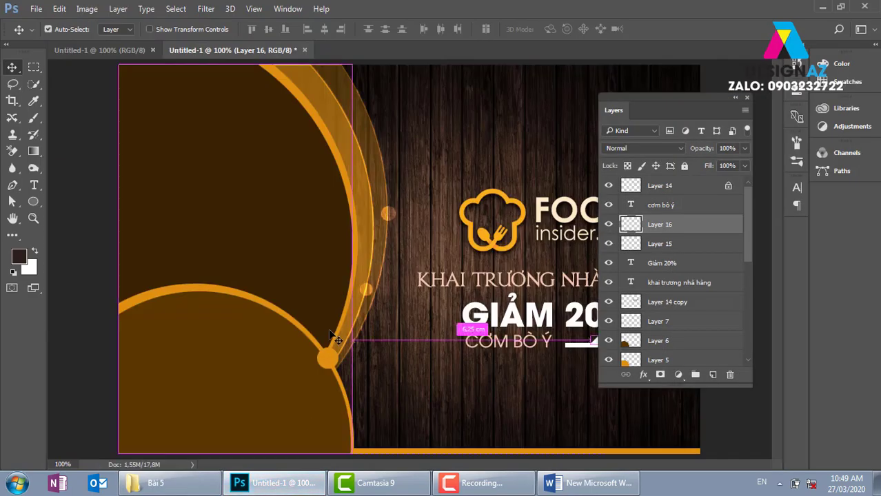
- Open the redhallhotel roast-dinner photo (bury_0119.jpg), select all of it, and switch back to the banner
{"action": "key", "text": "ctrl+o"}
{"action": "left_click", "coordinate": [224, 203]}
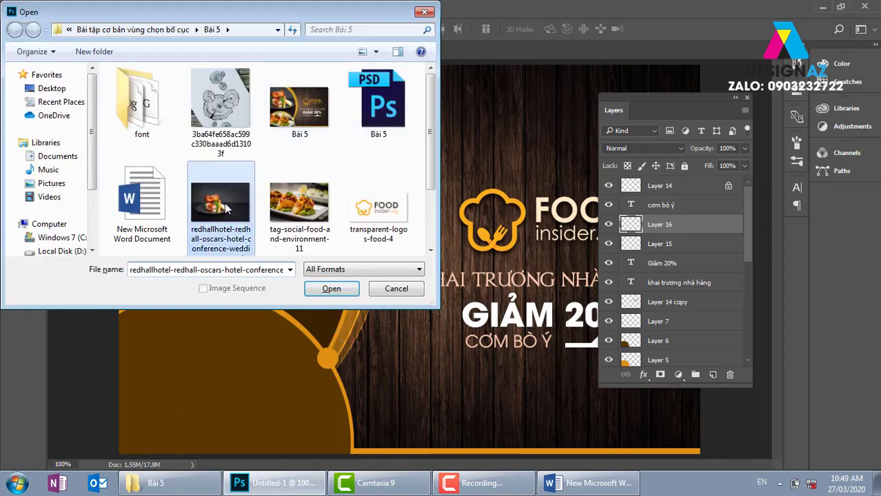
{"action": "left_click", "coordinate": [323, 291]}
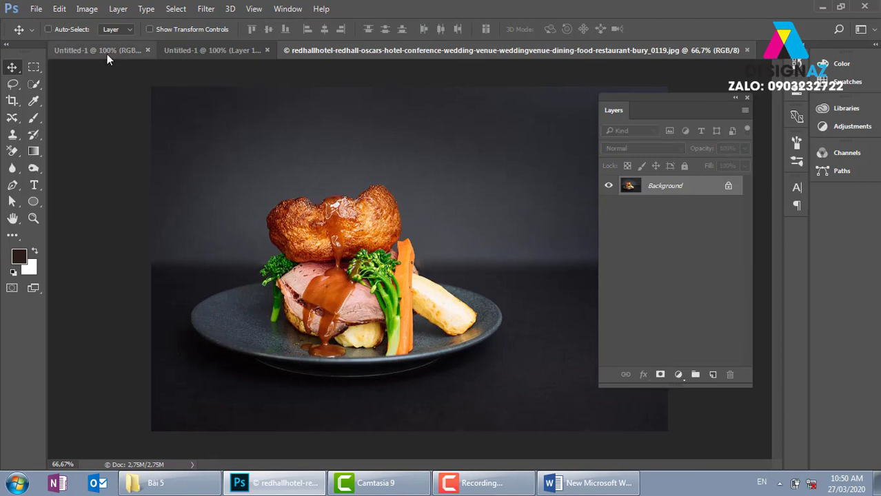
{"action": "key", "text": "ctrl+a"}
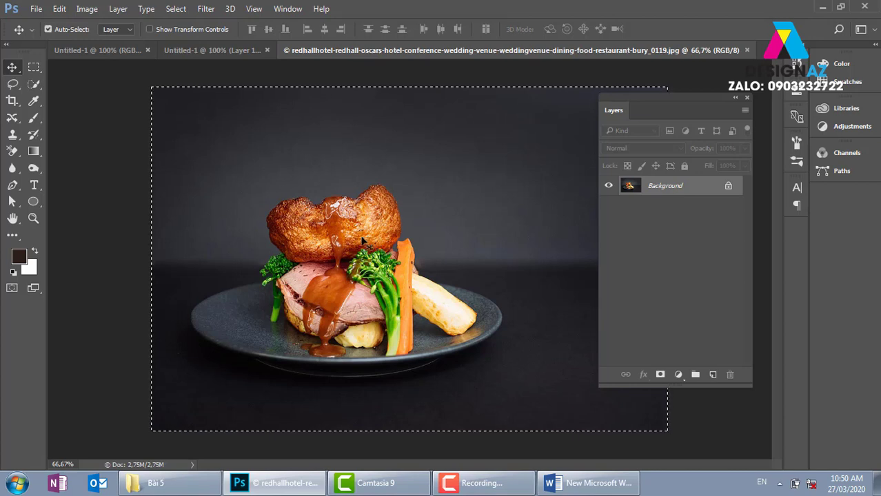
{"action": "left_click", "coordinate": [107, 51]}
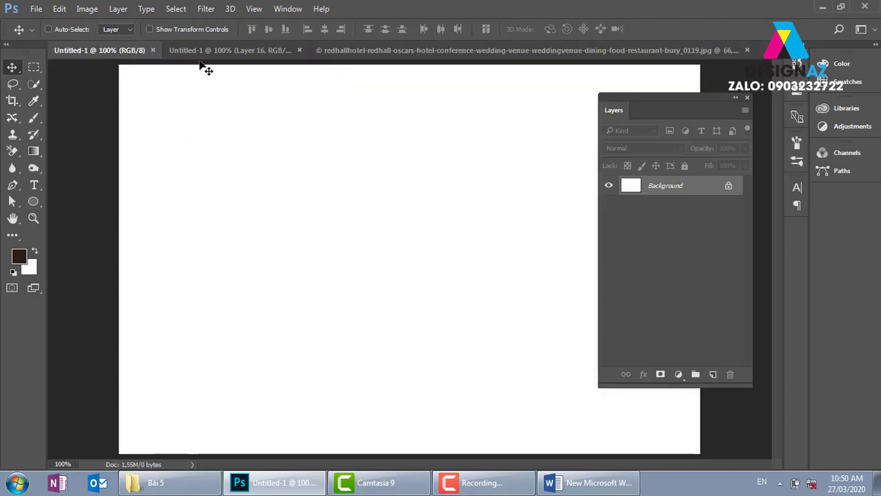
{"action": "left_click", "coordinate": [219, 50]}
- Paste the roast-dinner photo above Layer 4 as Layer 17 and move it toward the upper left
{"action": "right_click", "coordinate": [235, 191]}
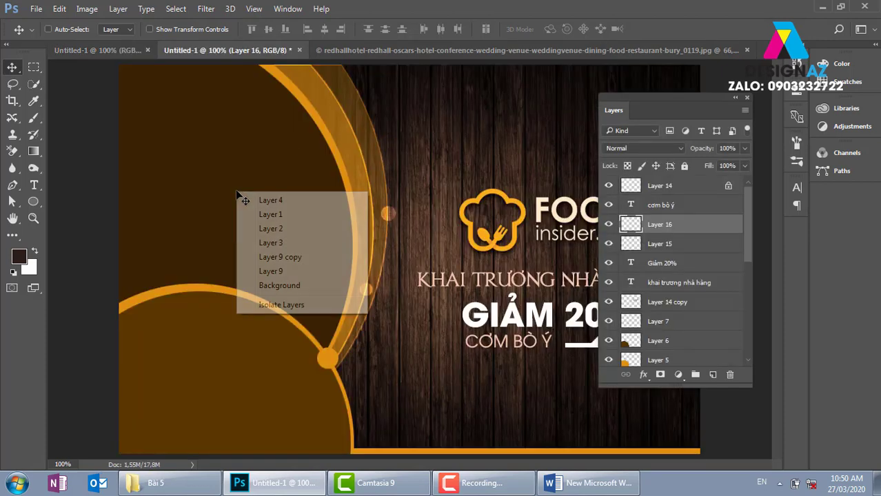
{"action": "left_click", "coordinate": [183, 162]}
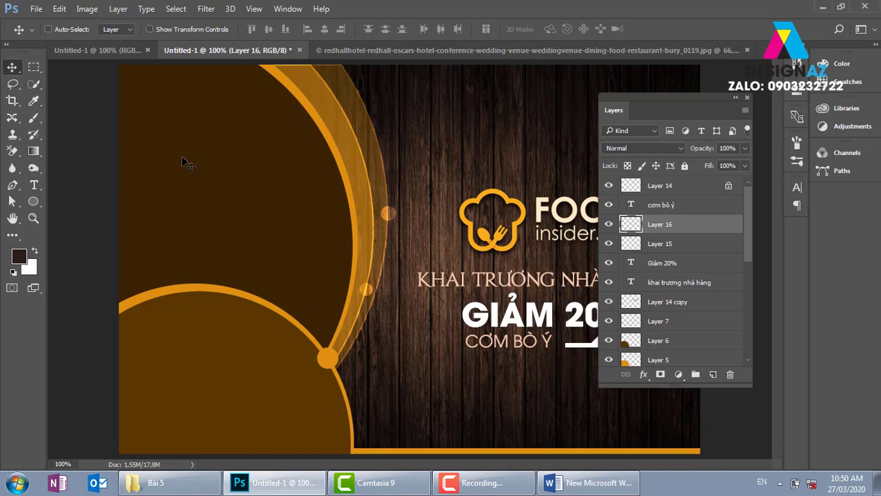
{"action": "right_click", "coordinate": [174, 154]}
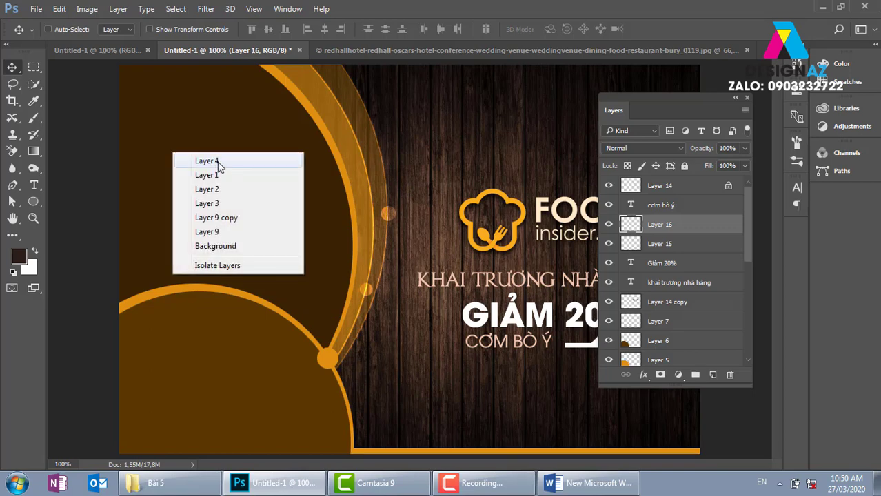
{"action": "left_click", "coordinate": [218, 163]}
{"action": "left_click_drag", "start_coordinate": [252, 173], "coordinate": [249, 178]}
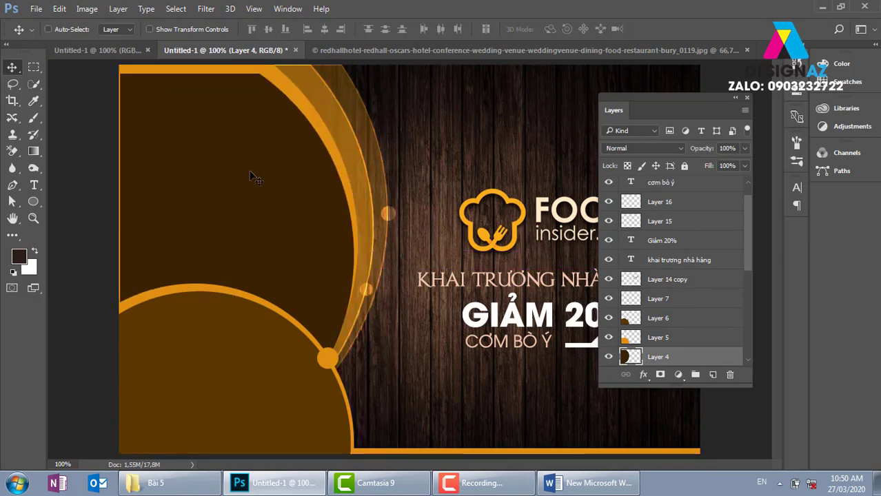
{"action": "key", "text": "ctrl+v"}
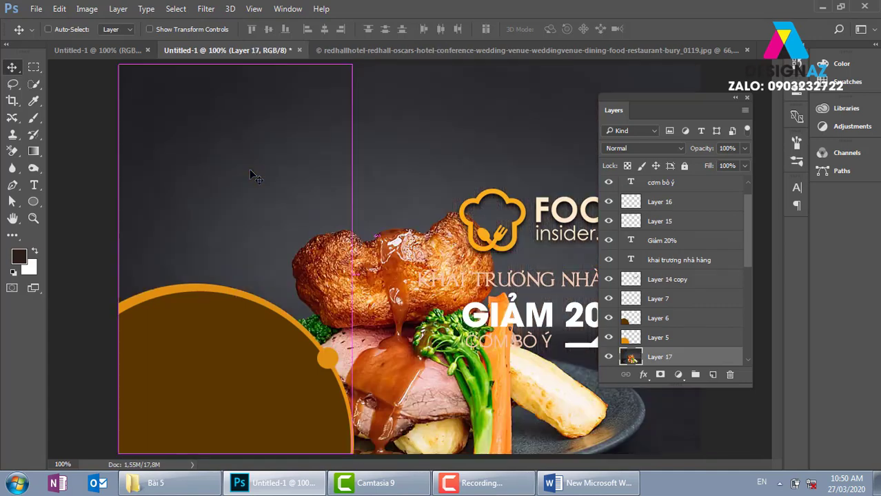
{"action": "key", "text": "ctrl+minus"}
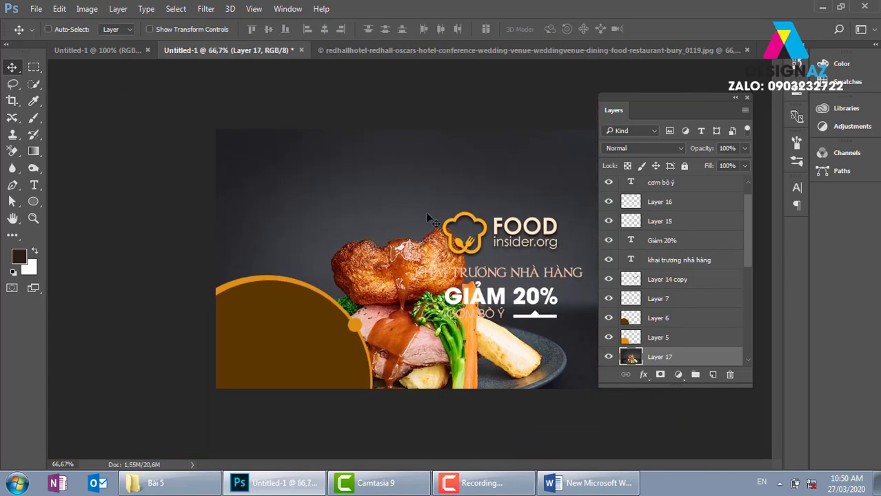
{"action": "mouse_move", "coordinate": [425, 212]}
{"action": "left_mouse_down"}
{"action": "mouse_move", "coordinate": [325, 145]}
{"action": "mouse_move", "coordinate": [329, 180]}
{"action": "left_mouse_up"}
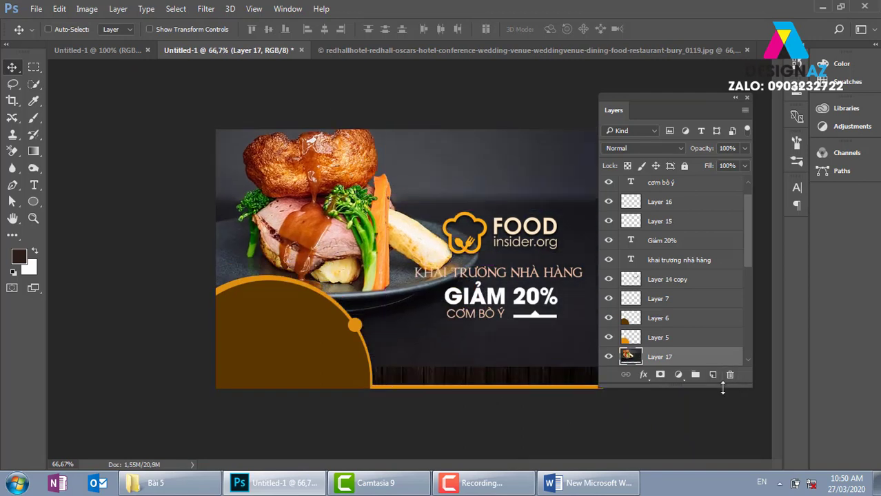
{"action": "left_click_drag", "start_coordinate": [723, 388], "coordinate": [724, 428]}
{"action": "left_click_drag", "start_coordinate": [747, 291], "coordinate": [742, 320]}
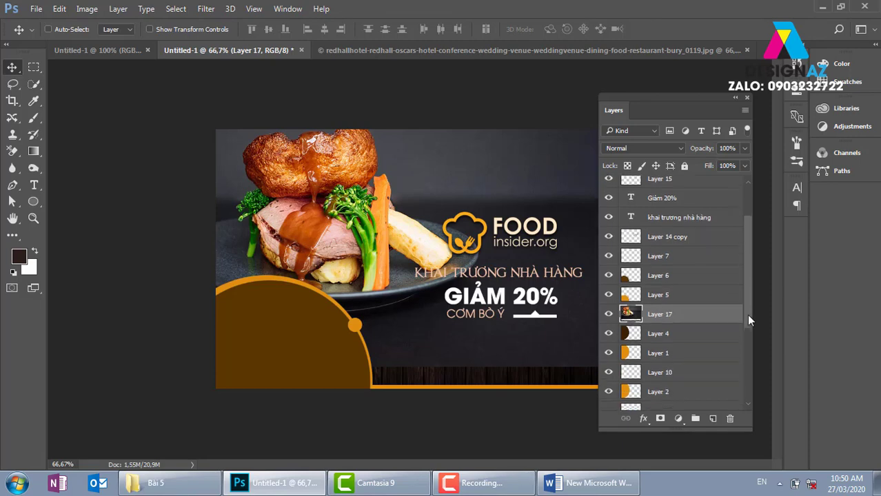
- Clip Layer 17's roast-dinner photo to the circle on Layer 4 and shift it up-left
{"action": "right_click", "coordinate": [726, 280]}
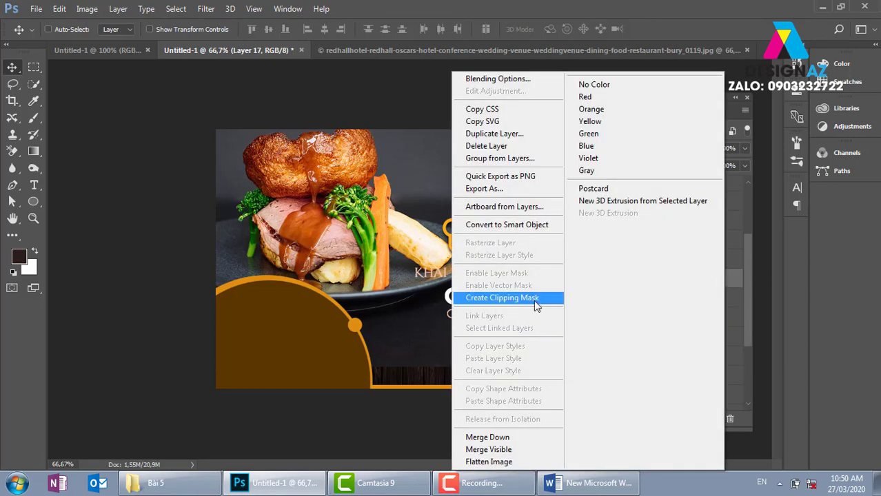
{"action": "left_click", "coordinate": [492, 298]}
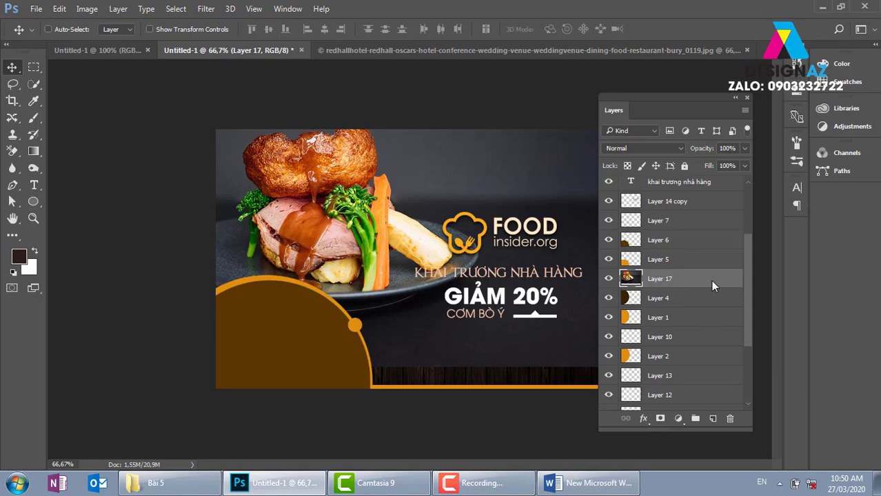
{"action": "right_click", "coordinate": [711, 280]}
{"action": "left_click", "coordinate": [340, 237]}
{"action": "key", "text": "ctrl+alt+g"}
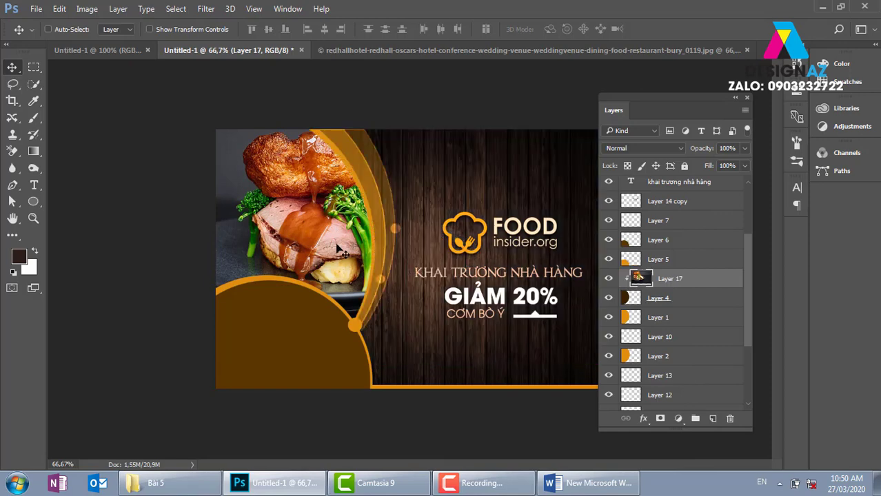
{"action": "left_click_drag", "start_coordinate": [338, 249], "coordinate": [300, 234]}
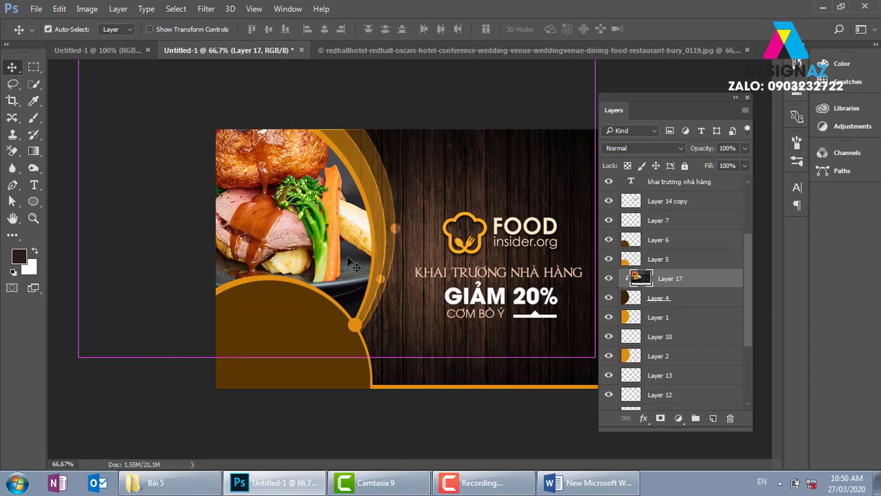
- Scale the clipped roast-dinner photo to about 69% and position the plate within the circle
{"action": "key", "text": "ctrl+t"}
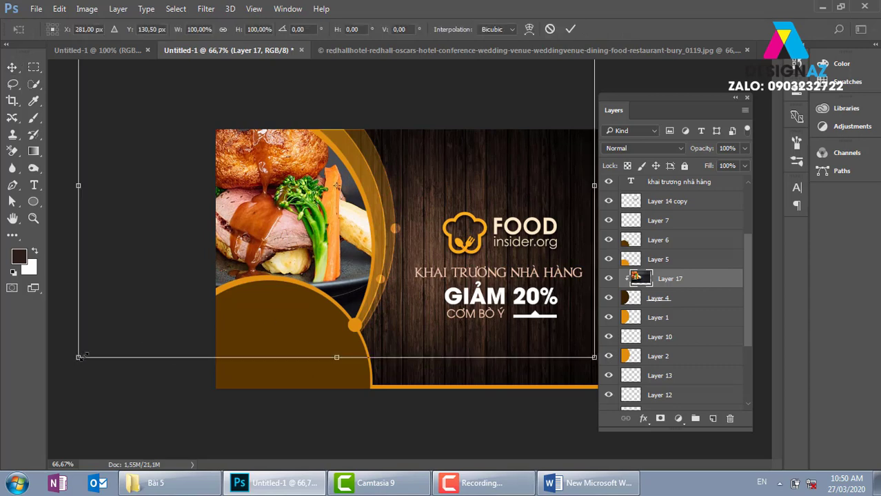
{"action": "left_click_drag", "start_coordinate": [79, 357], "coordinate": [159, 304]}
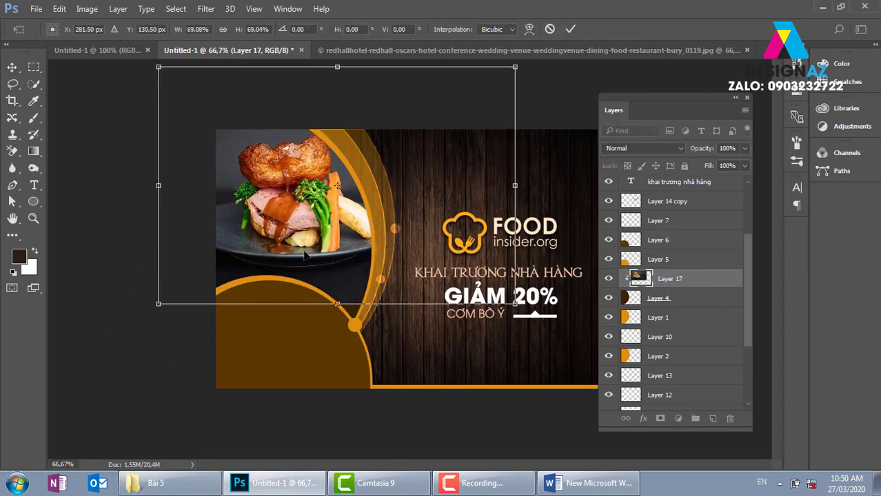
{"action": "left_click_drag", "start_coordinate": [305, 256], "coordinate": [329, 256]}
{"action": "left_click_drag", "start_coordinate": [514, 88], "coordinate": [482, 101]}
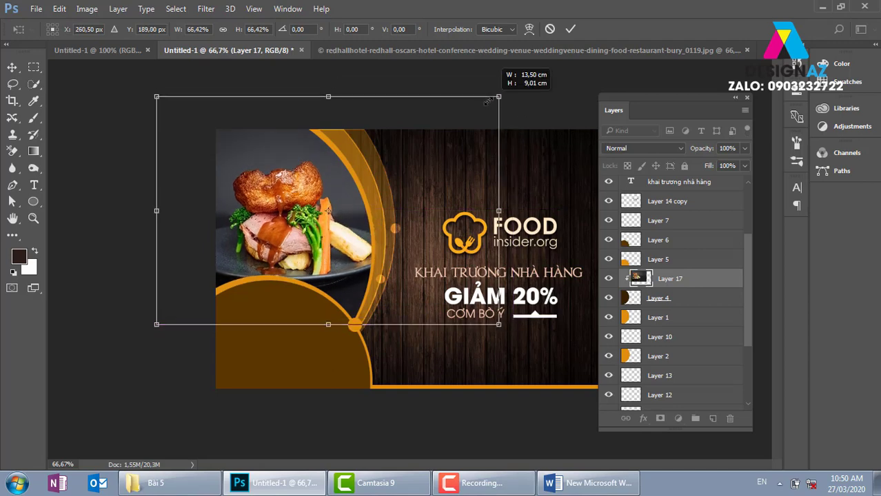
{"action": "mouse_move", "coordinate": [315, 214]}
{"action": "left_mouse_down"}
{"action": "mouse_move", "coordinate": [302, 237]}
{"action": "mouse_move", "coordinate": [286, 241]}
{"action": "left_mouse_up"}
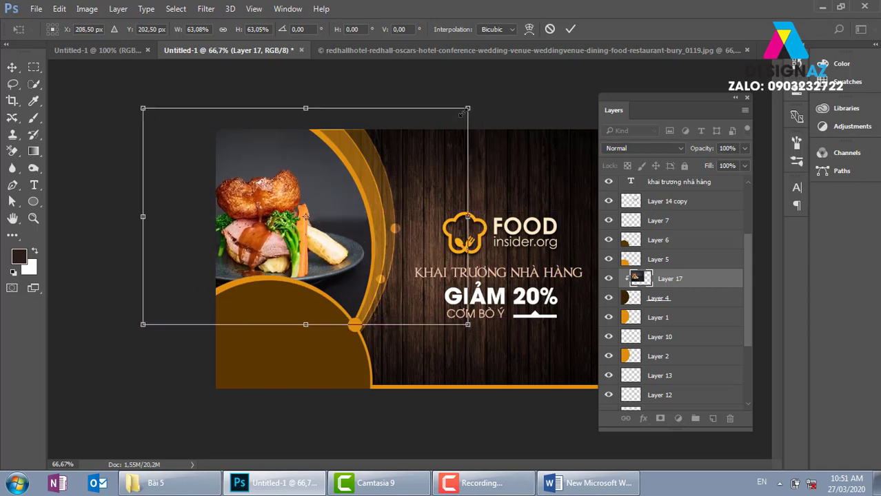
{"action": "left_click_drag", "start_coordinate": [461, 114], "coordinate": [493, 92]}
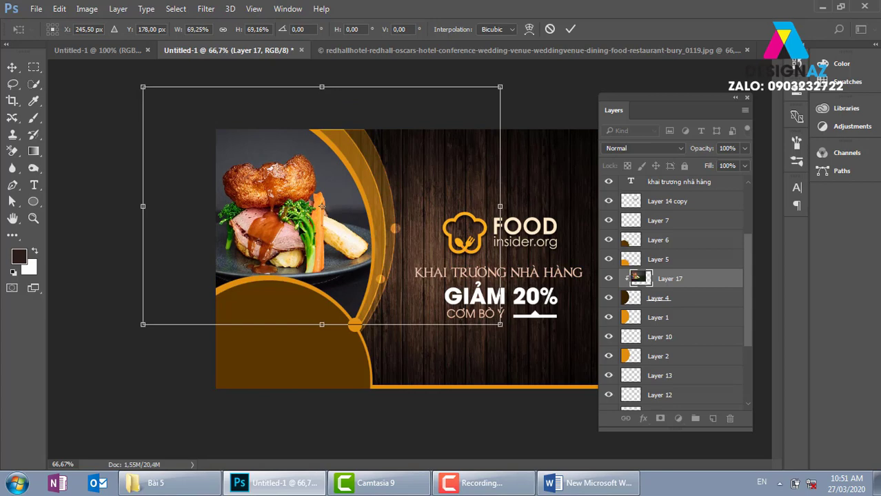
{"action": "left_click_drag", "start_coordinate": [312, 203], "coordinate": [319, 195]}
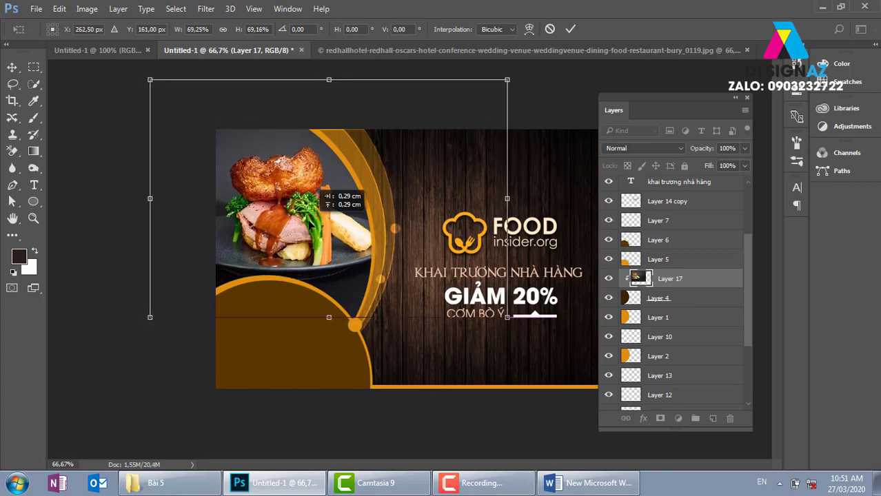
{"action": "key", "text": "Return"}
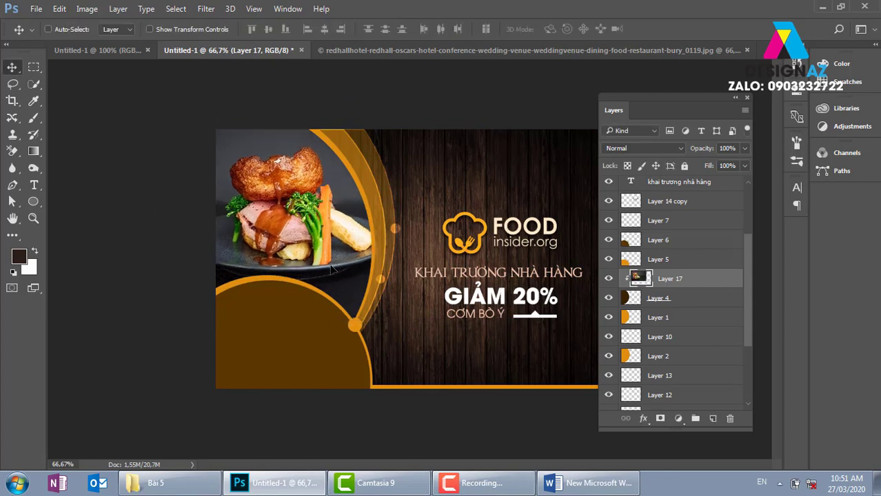
- Make Layer 6, the lower circle, the active layer, undoing an accidental move
{"action": "right_click", "coordinate": [298, 331]}
{"action": "left_click", "coordinate": [342, 189]}
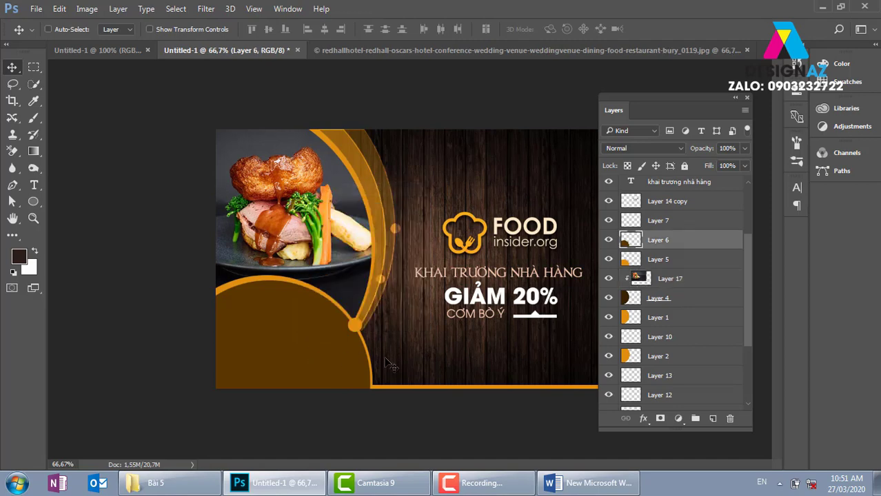
{"action": "left_click_drag", "start_coordinate": [295, 338], "coordinate": [305, 338]}
{"action": "key", "text": "ctrl+z"}
- Open tag-social-food-and-environment-11, select the whole image, and return to the banner
{"action": "key", "text": "ctrl+o"}
{"action": "left_click", "coordinate": [309, 211]}
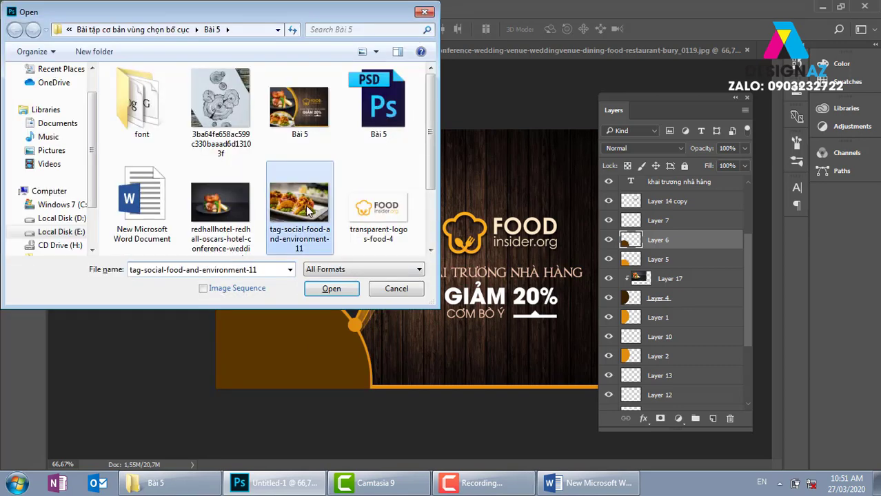
{"action": "left_click", "coordinate": [343, 290]}
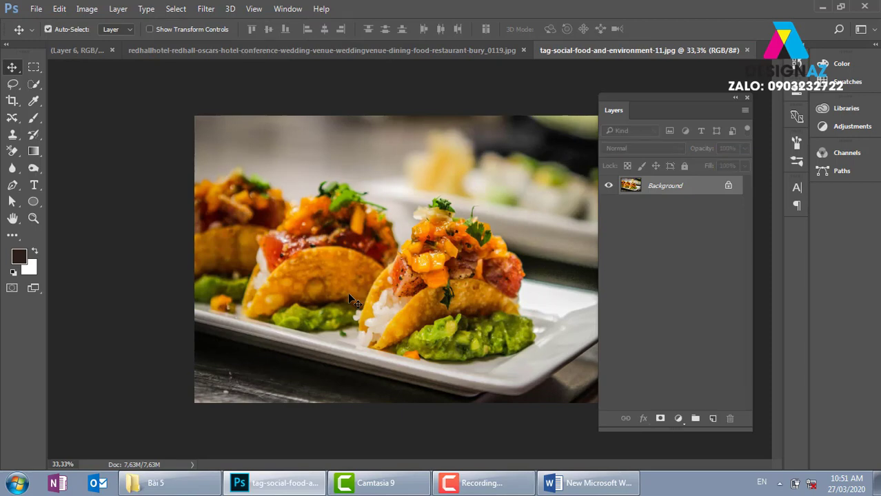
{"action": "key", "text": "ctrl+a"}
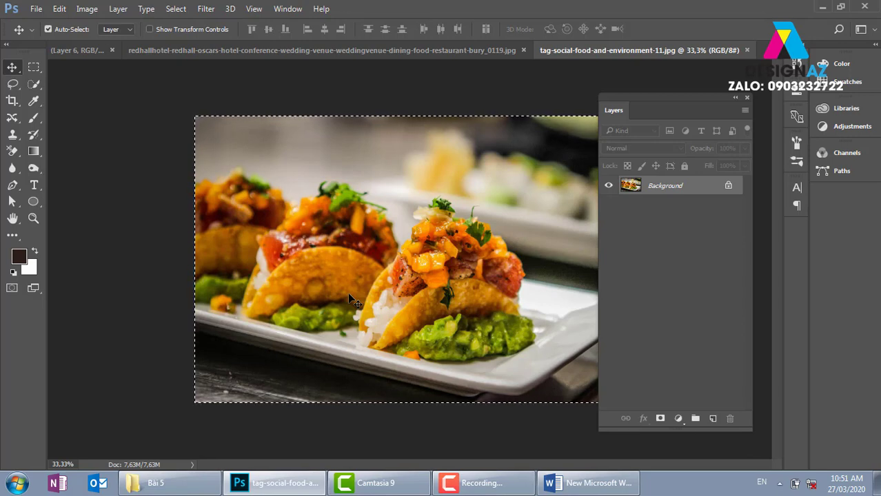
{"action": "key", "text": "ctrl+Tab"}
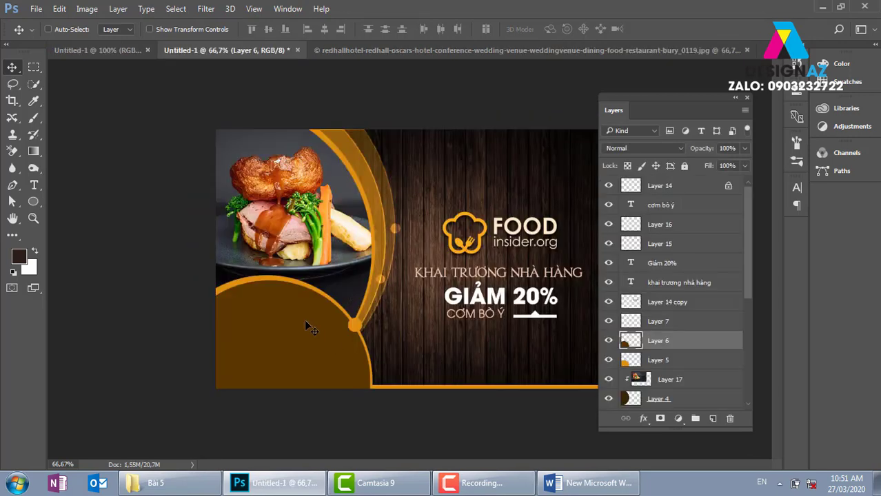
- Paste the taco photo above Layer 6 and scale it down toward the lower-left circle
{"action": "right_click", "coordinate": [304, 320]}
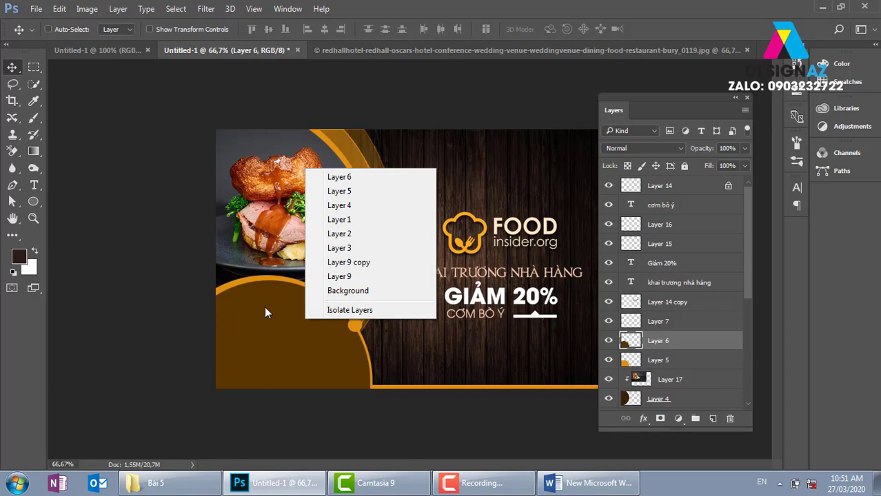
{"action": "right_click", "coordinate": [269, 299]}
{"action": "left_click", "coordinate": [307, 311]}
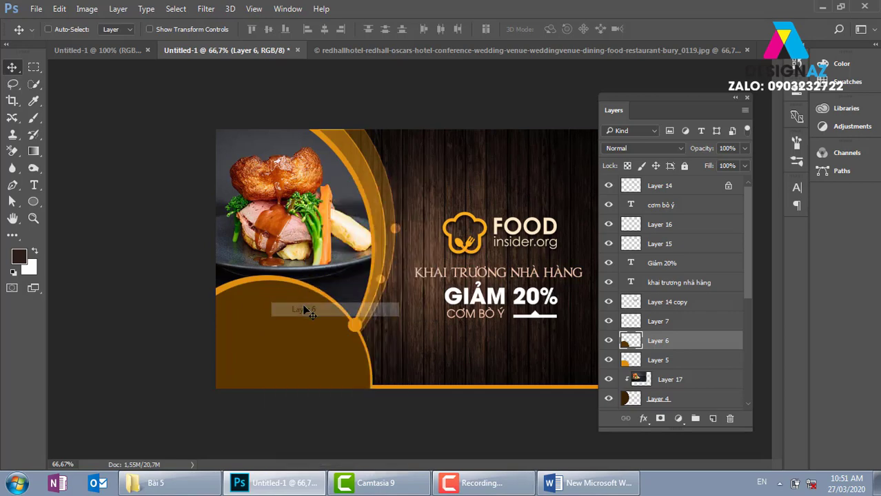
{"action": "key", "text": "ctrl+v"}
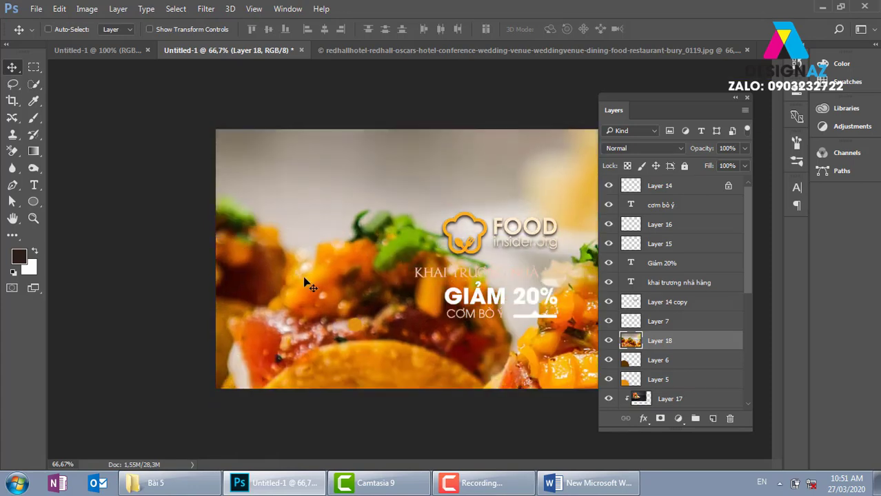
{"action": "key", "text": "ctrl+t"}
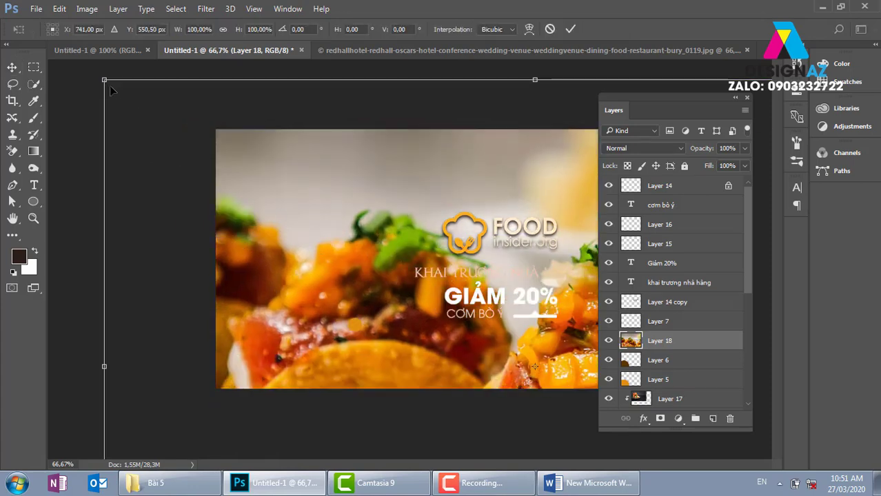
{"action": "left_click_drag", "start_coordinate": [104, 80], "coordinate": [400, 241]}
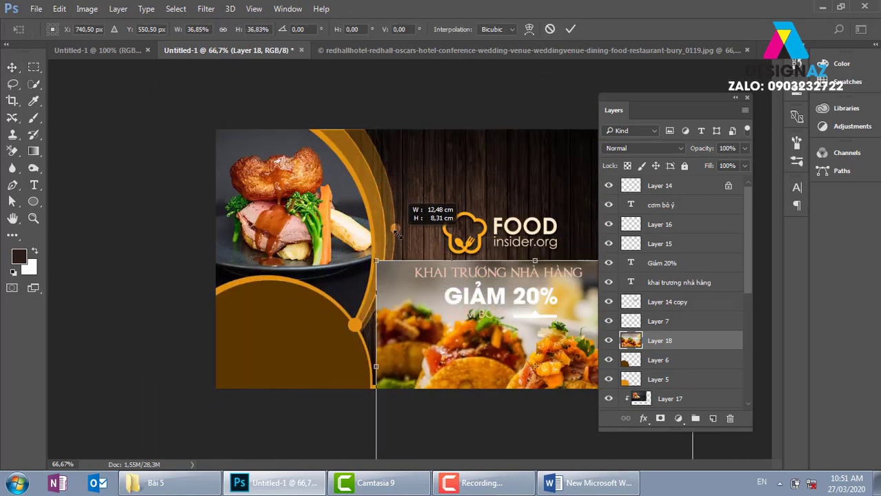
{"action": "mouse_move", "coordinate": [469, 362]}
{"action": "left_mouse_down"}
{"action": "mouse_move", "coordinate": [252, 332]}
{"action": "mouse_move", "coordinate": [275, 329]}
{"action": "left_mouse_up"}
{"action": "key", "text": "Return"}
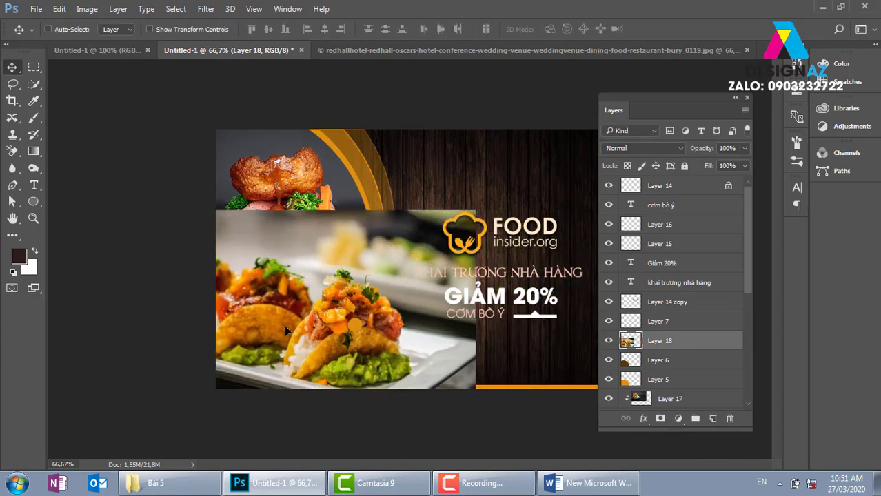
- Clip the taco photo (Layer 18) to Layer 6 and resize it to about 62.5% to fill the circle
{"action": "key", "text": "ctrl+alt+g"}
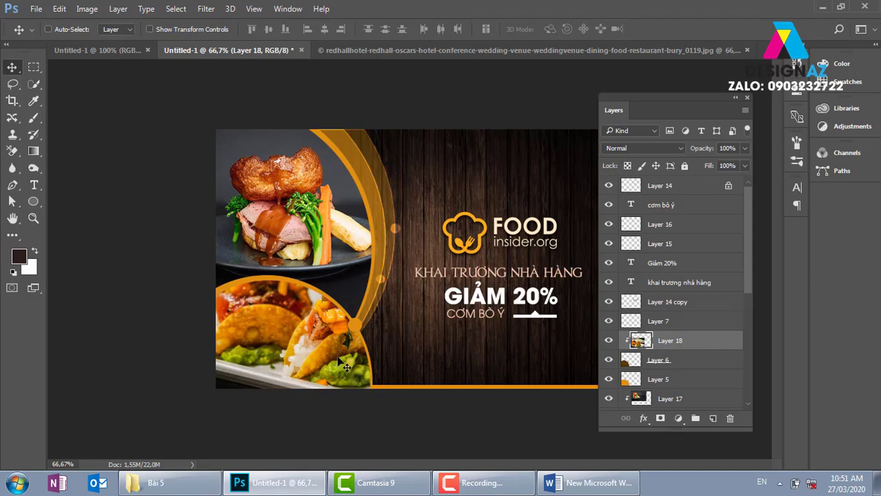
{"action": "left_click_drag", "start_coordinate": [319, 351], "coordinate": [330, 362]}
{"action": "key", "text": "ctrl+t"}
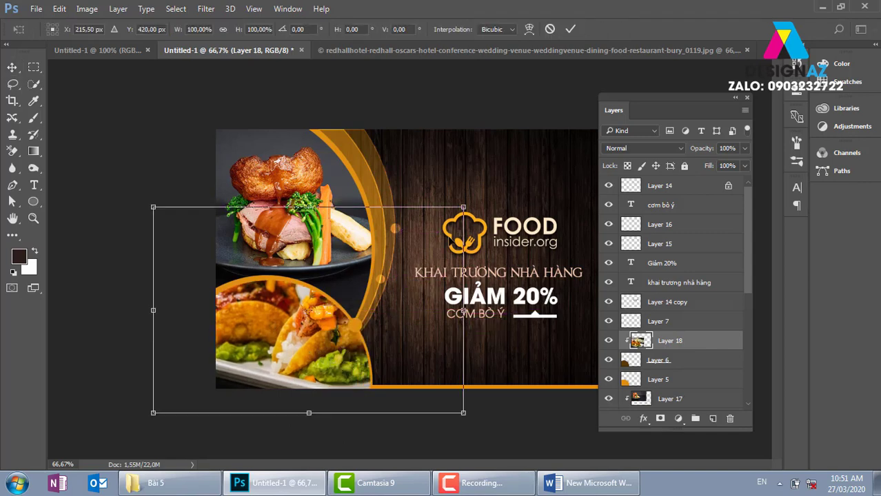
{"action": "left_click_drag", "start_coordinate": [463, 207], "coordinate": [387, 258]}
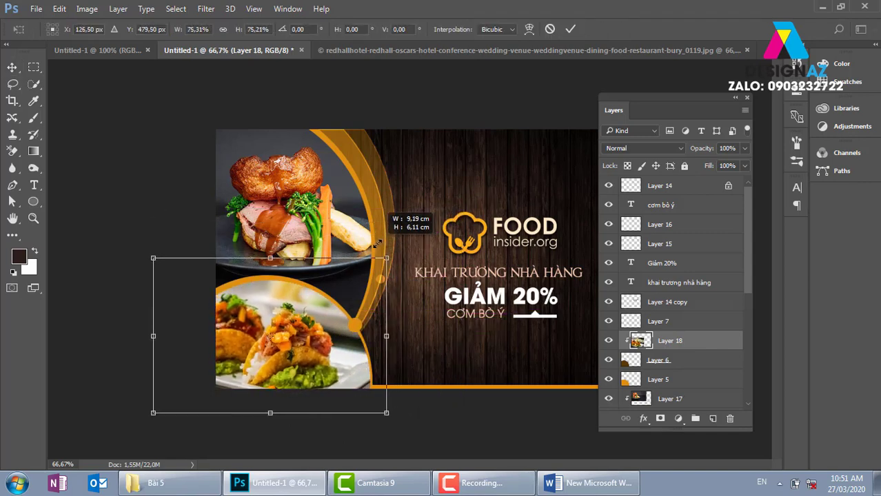
{"action": "left_click_drag", "start_coordinate": [162, 409], "coordinate": [178, 394]}
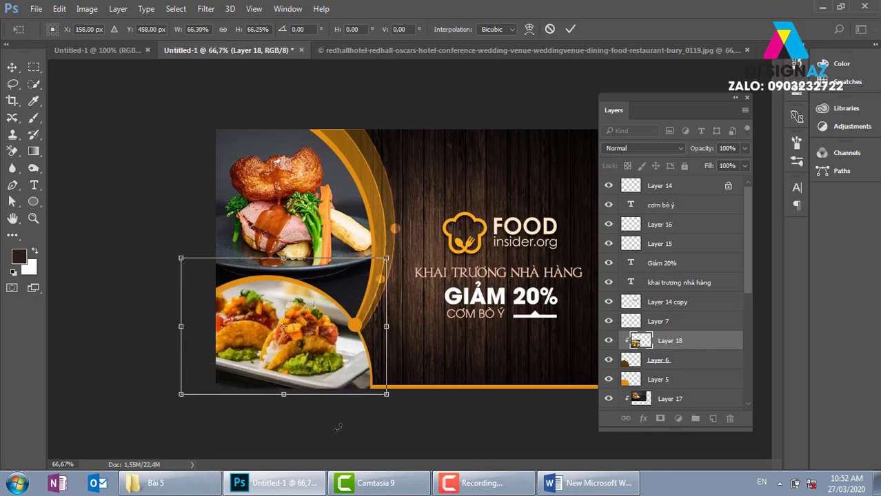
{"action": "left_click_drag", "start_coordinate": [180, 260], "coordinate": [194, 267]}
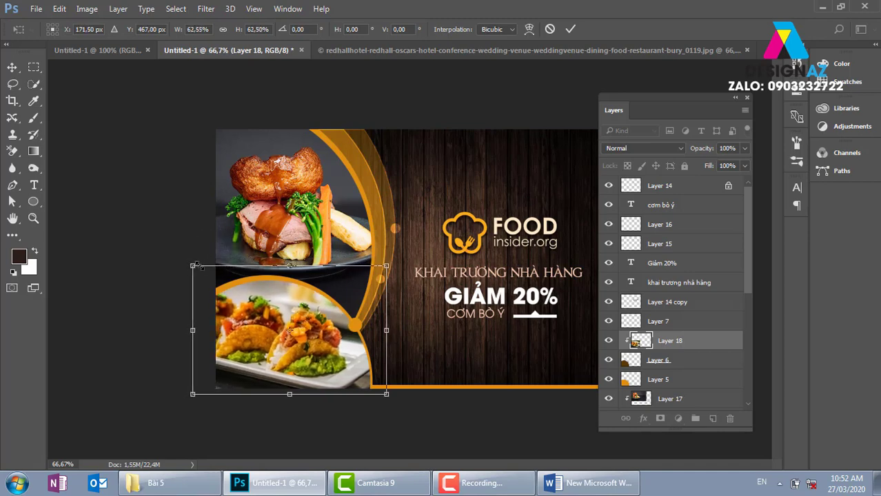
{"action": "key", "text": "Return"}
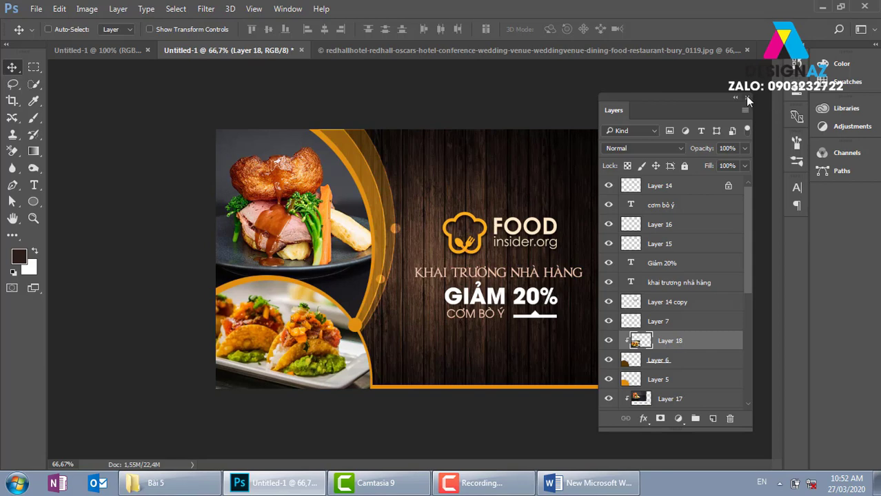
{"action": "left_click", "coordinate": [747, 97]}
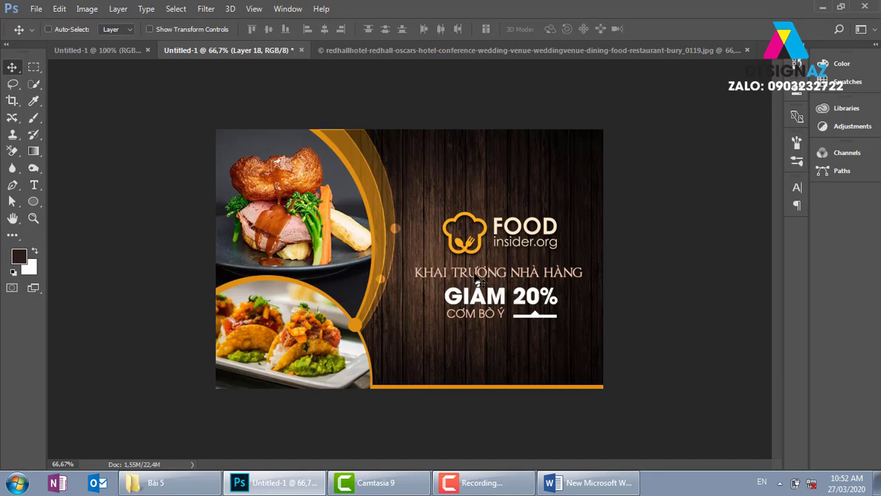
- Nudge the Layer 14 logo and raise Layer 14 copy about 0.30 cm
{"action": "right_click", "coordinate": [483, 238]}
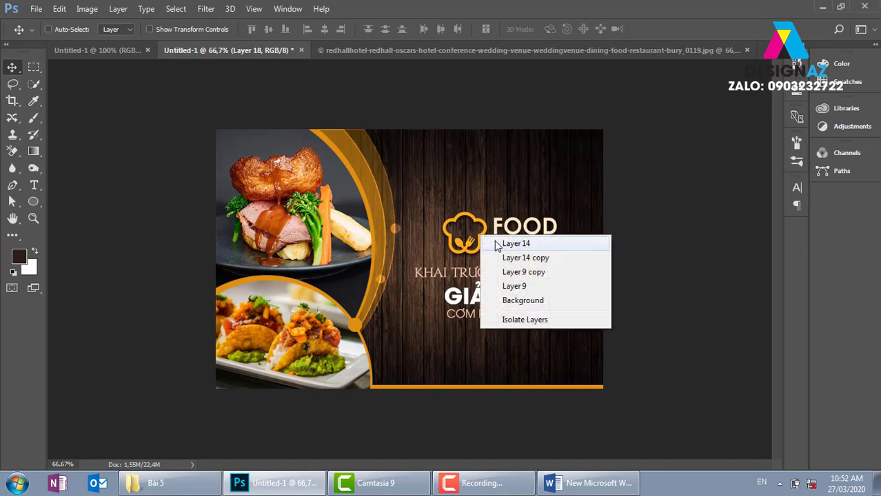
{"action": "left_click", "coordinate": [497, 242]}
{"action": "mouse_move", "coordinate": [493, 231]}
{"action": "left_mouse_down"}
{"action": "mouse_move", "coordinate": [502, 236]}
{"action": "mouse_move", "coordinate": [502, 227]}
{"action": "left_mouse_up"}
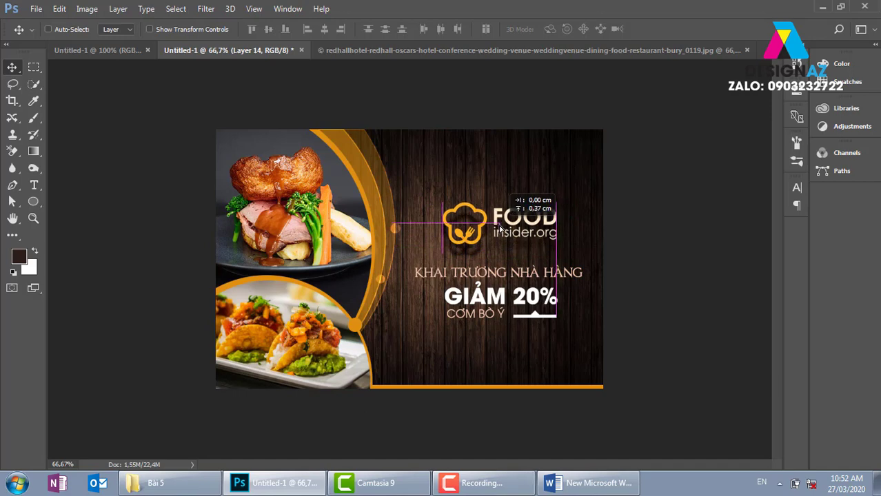
{"action": "right_click", "coordinate": [487, 259]}
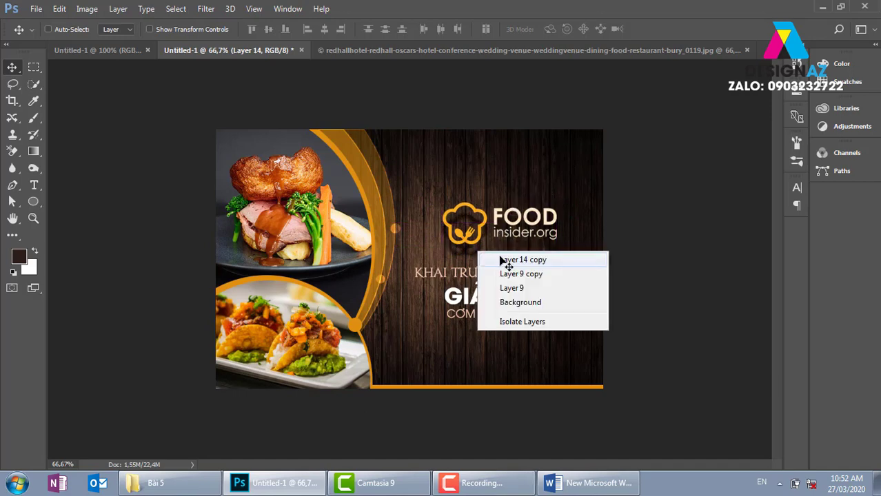
{"action": "left_click", "coordinate": [488, 260]}
{"action": "left_click_drag", "start_coordinate": [489, 257], "coordinate": [484, 246]}
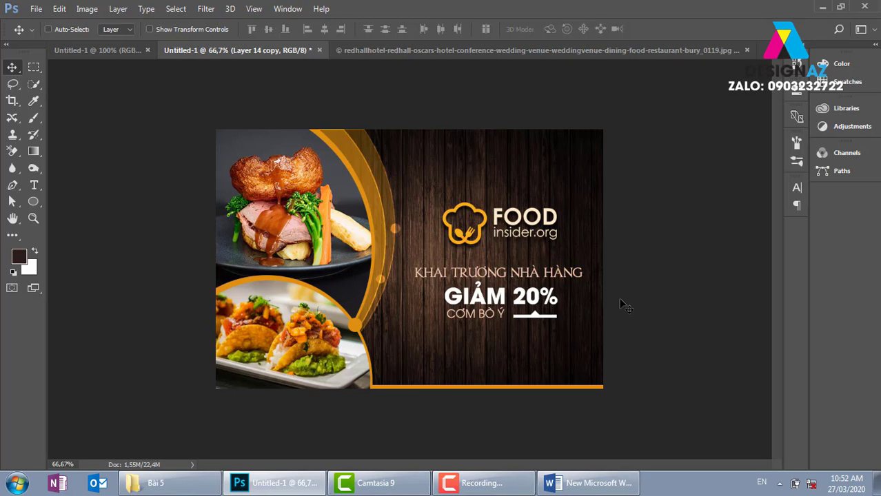
- Raise Layer 14 another 0.15 cm, undoing an accidental sideways move of Layer 14 copy
{"action": "right_click", "coordinate": [487, 223]}
{"action": "left_click", "coordinate": [514, 232]}
{"action": "left_click_drag", "start_coordinate": [504, 225], "coordinate": [504, 219]}
{"action": "right_click", "coordinate": [484, 247]}
{"action": "left_click", "coordinate": [497, 253]}
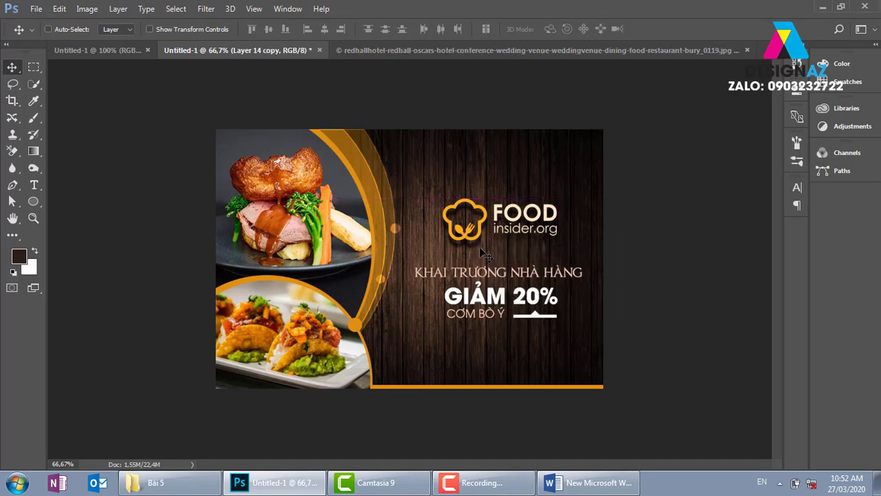
{"action": "left_click_drag", "start_coordinate": [482, 250], "coordinate": [505, 250]}
{"action": "key", "text": "ctrl+z"}
{"action": "left_click", "coordinate": [513, 482]}
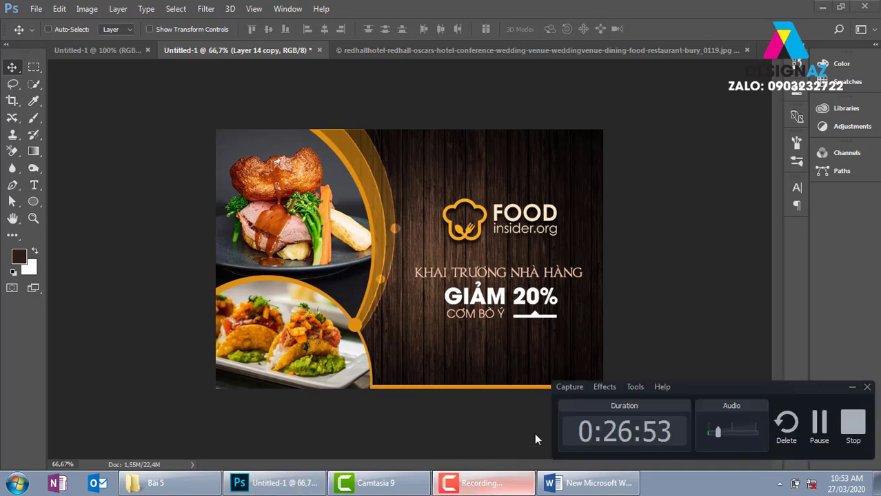